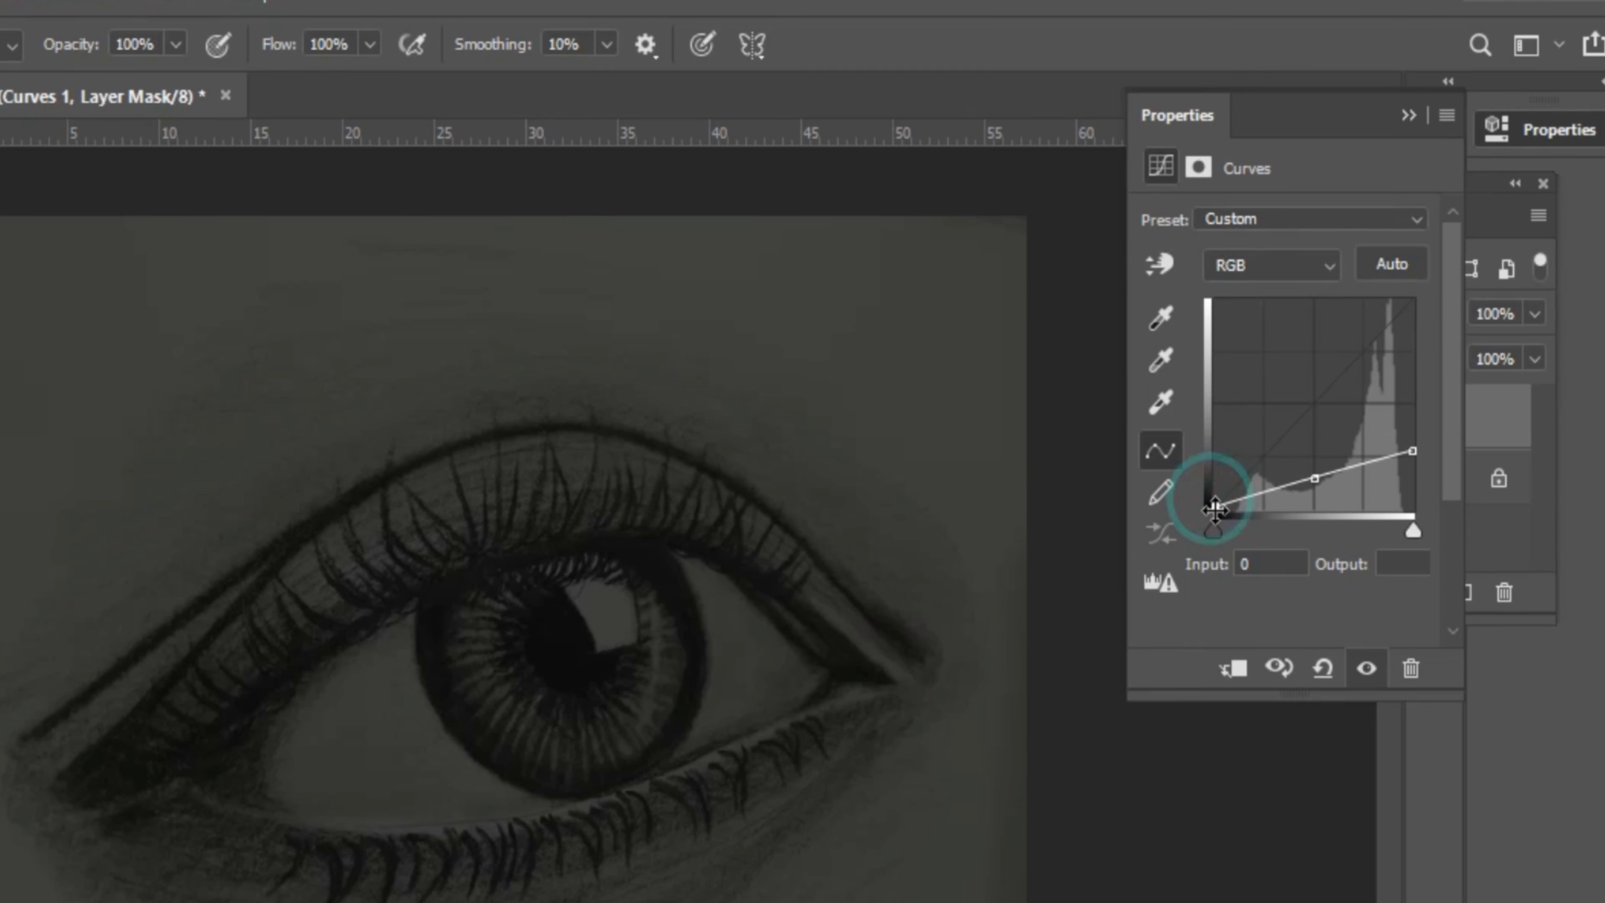
# - Lower the black point of the Curves adjustment to deepen the darkened eye drawing, and collapse the curve settings
pyautogui.moveTo(1208, 500); pyautogui.dragTo(1200, 520)
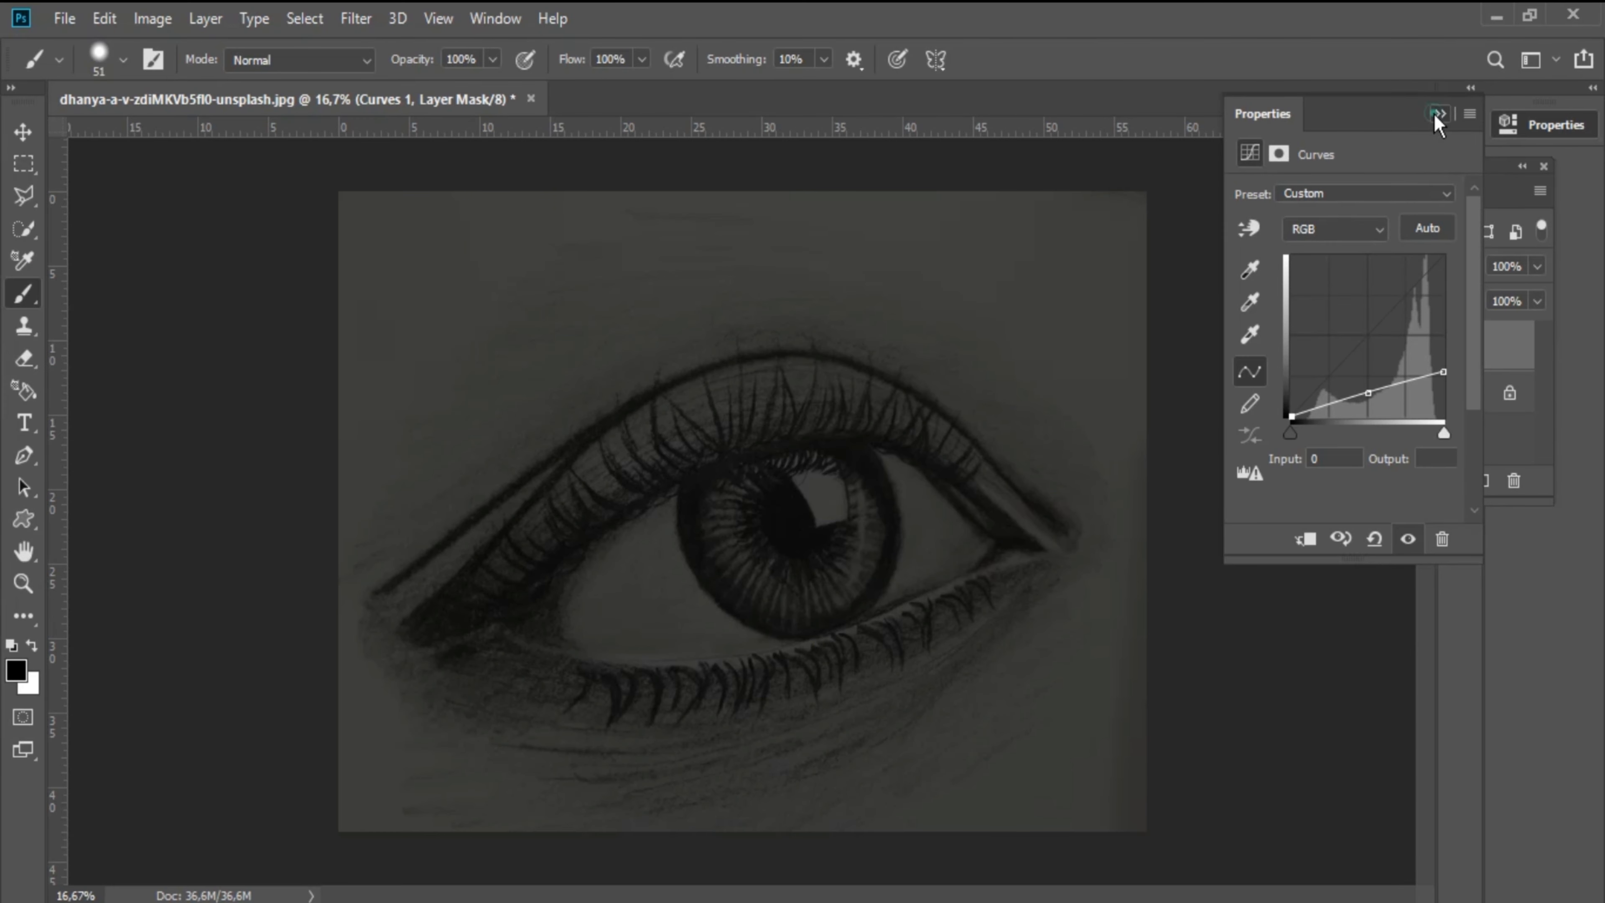
pyautogui.click(1437, 115)
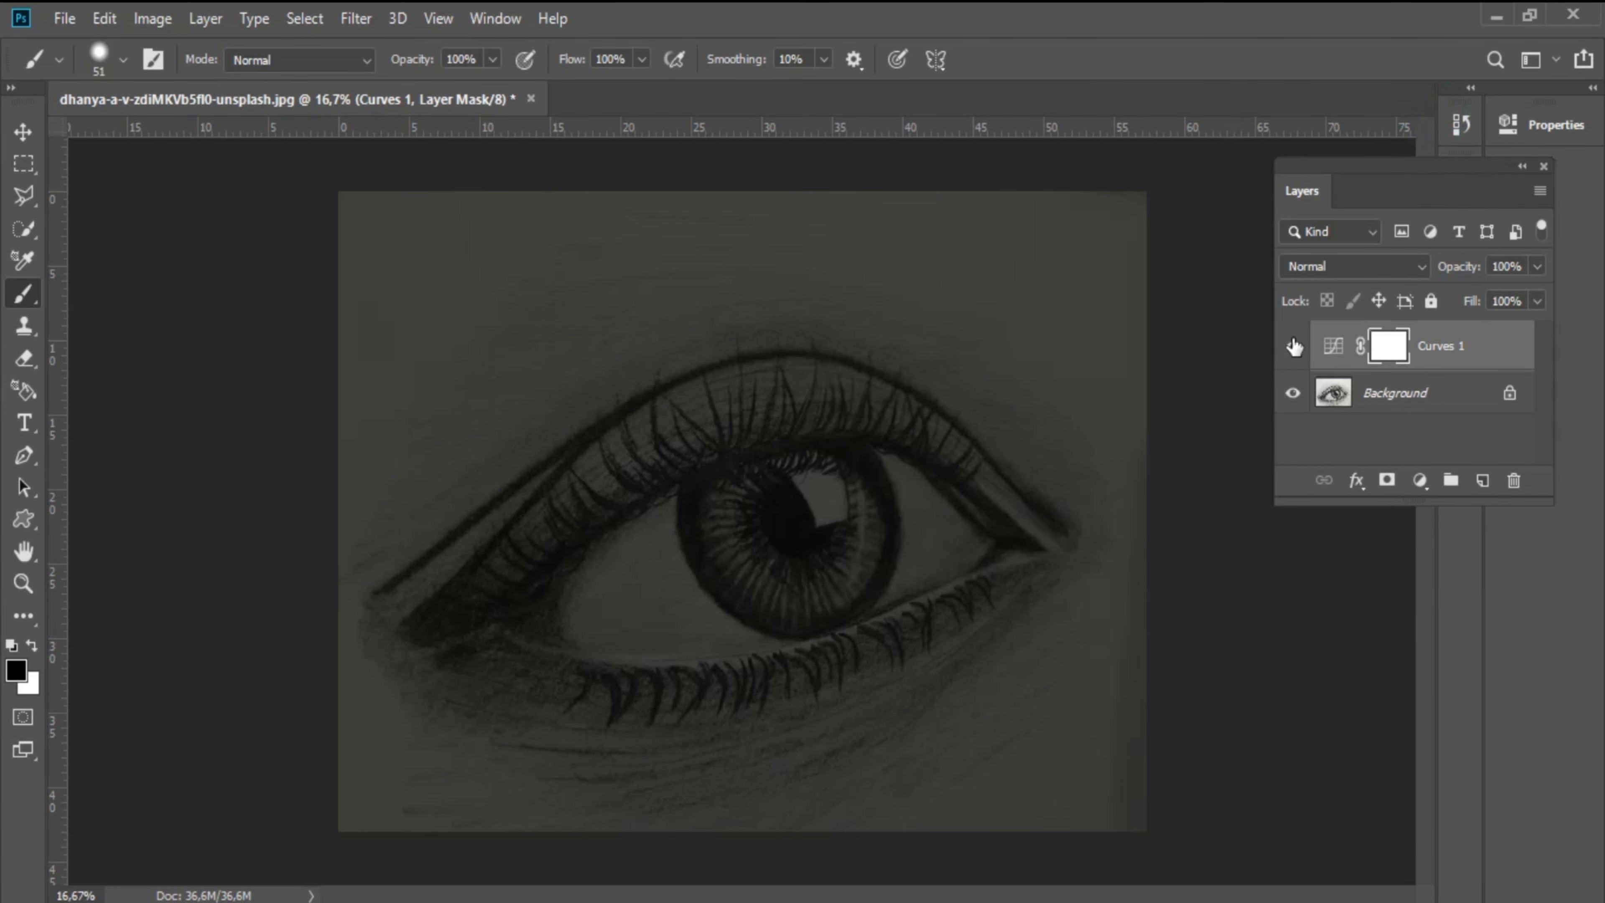
pyautogui.click(1293, 347)
# - Add a new empty layer above the Curves adjustment and enlarge the layer thumbnails to the medium size
pyautogui.click(1482, 480)
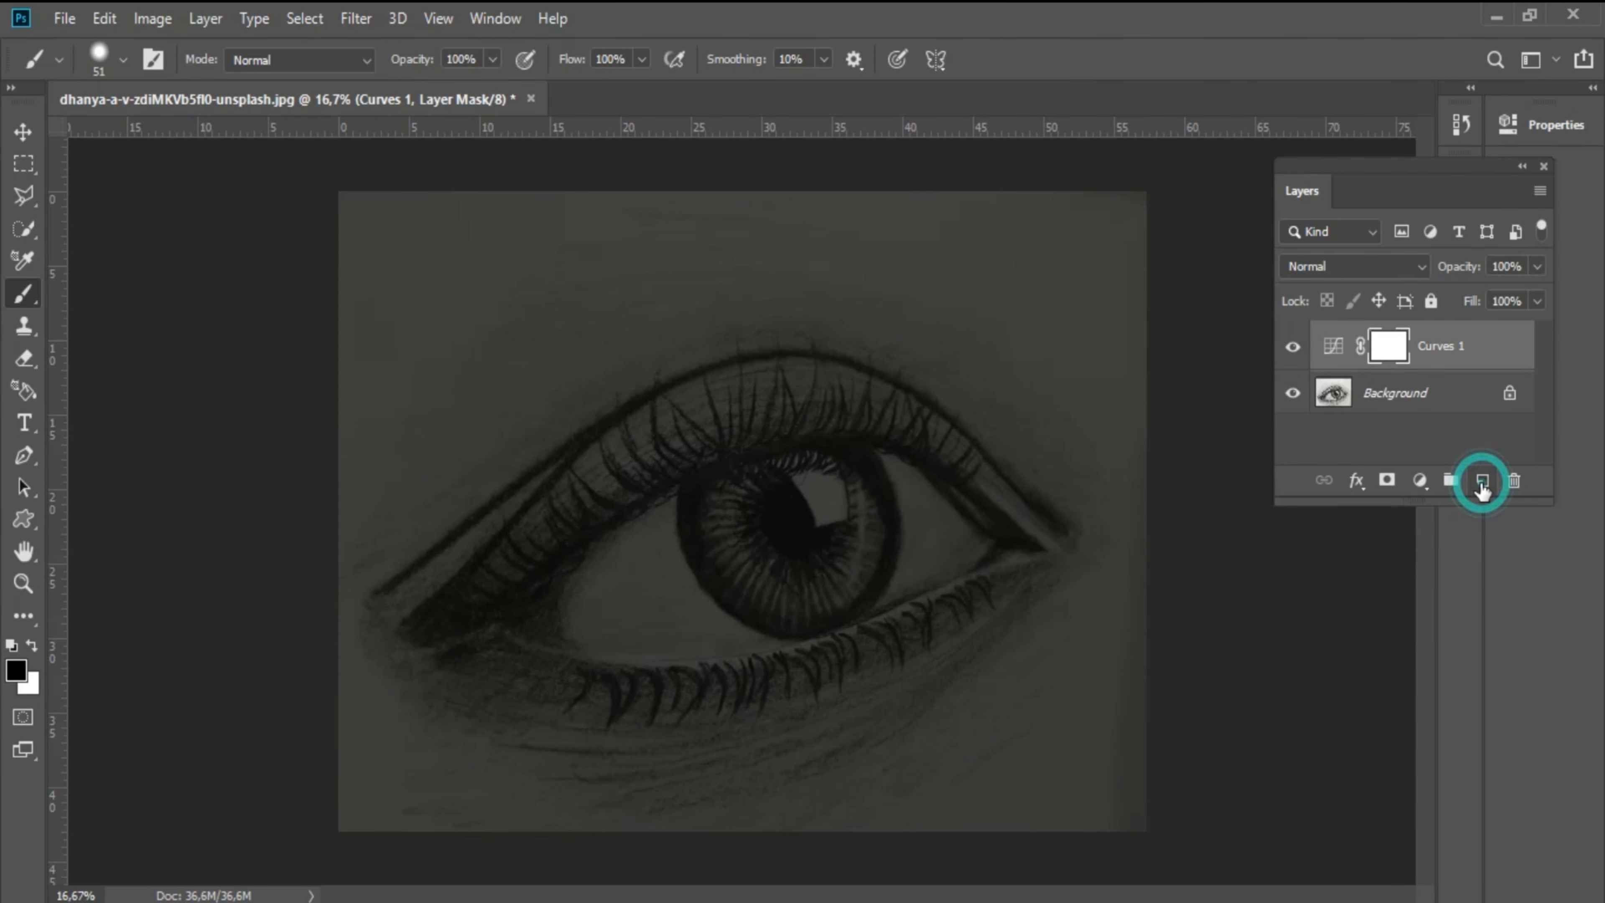
pyautogui.press('x')
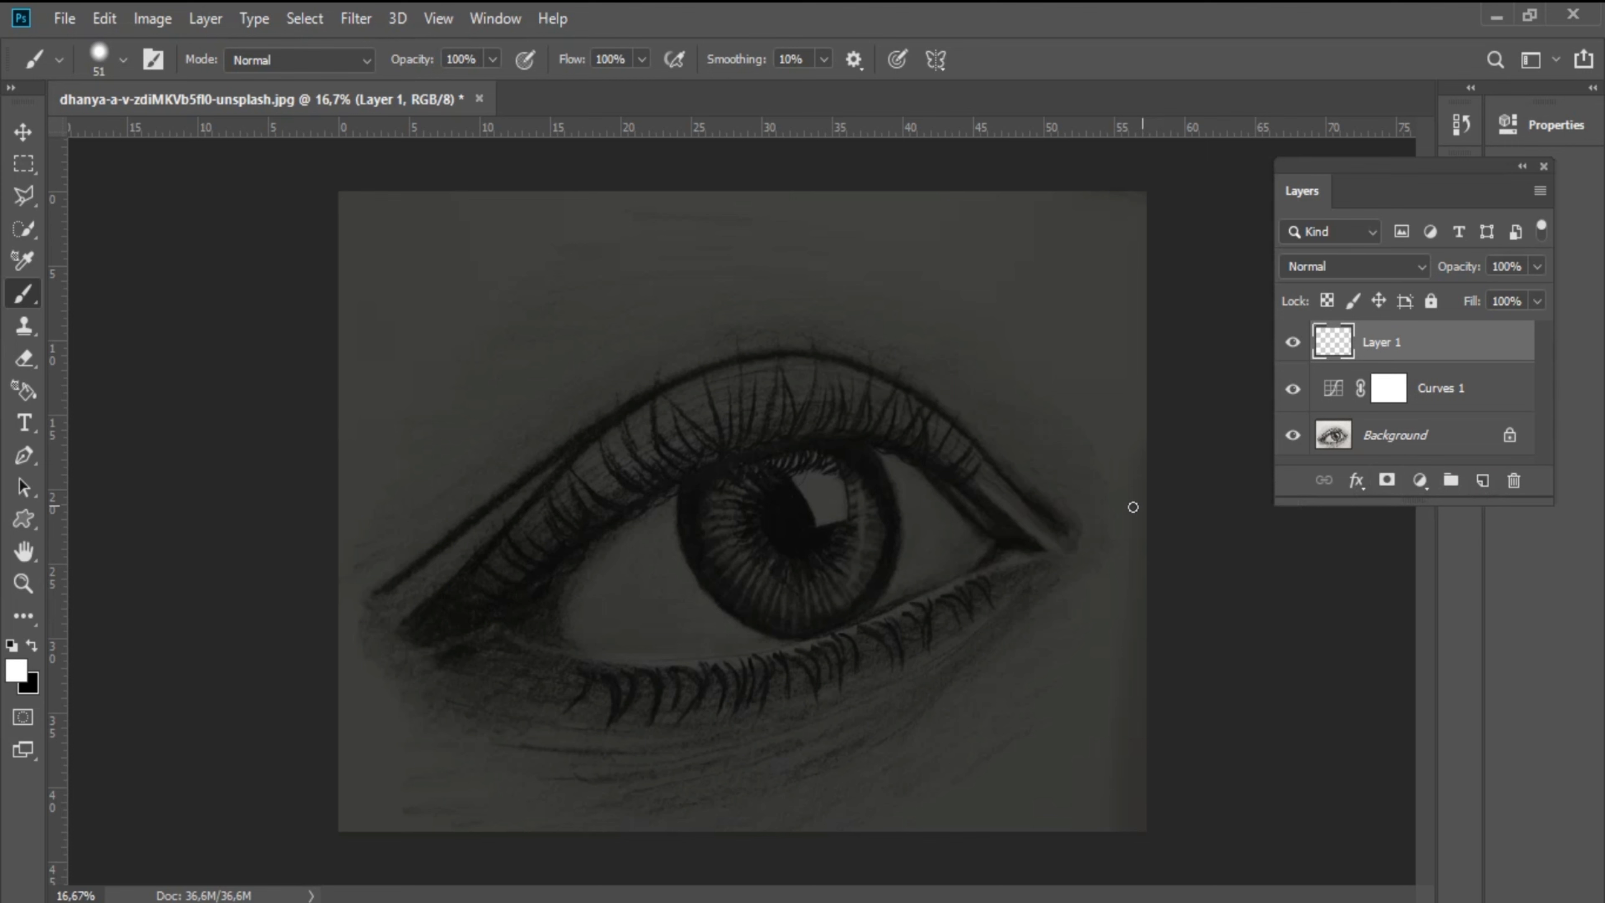
pyautogui.moveTo(1437, 503); pyautogui.dragTo(1447, 707)
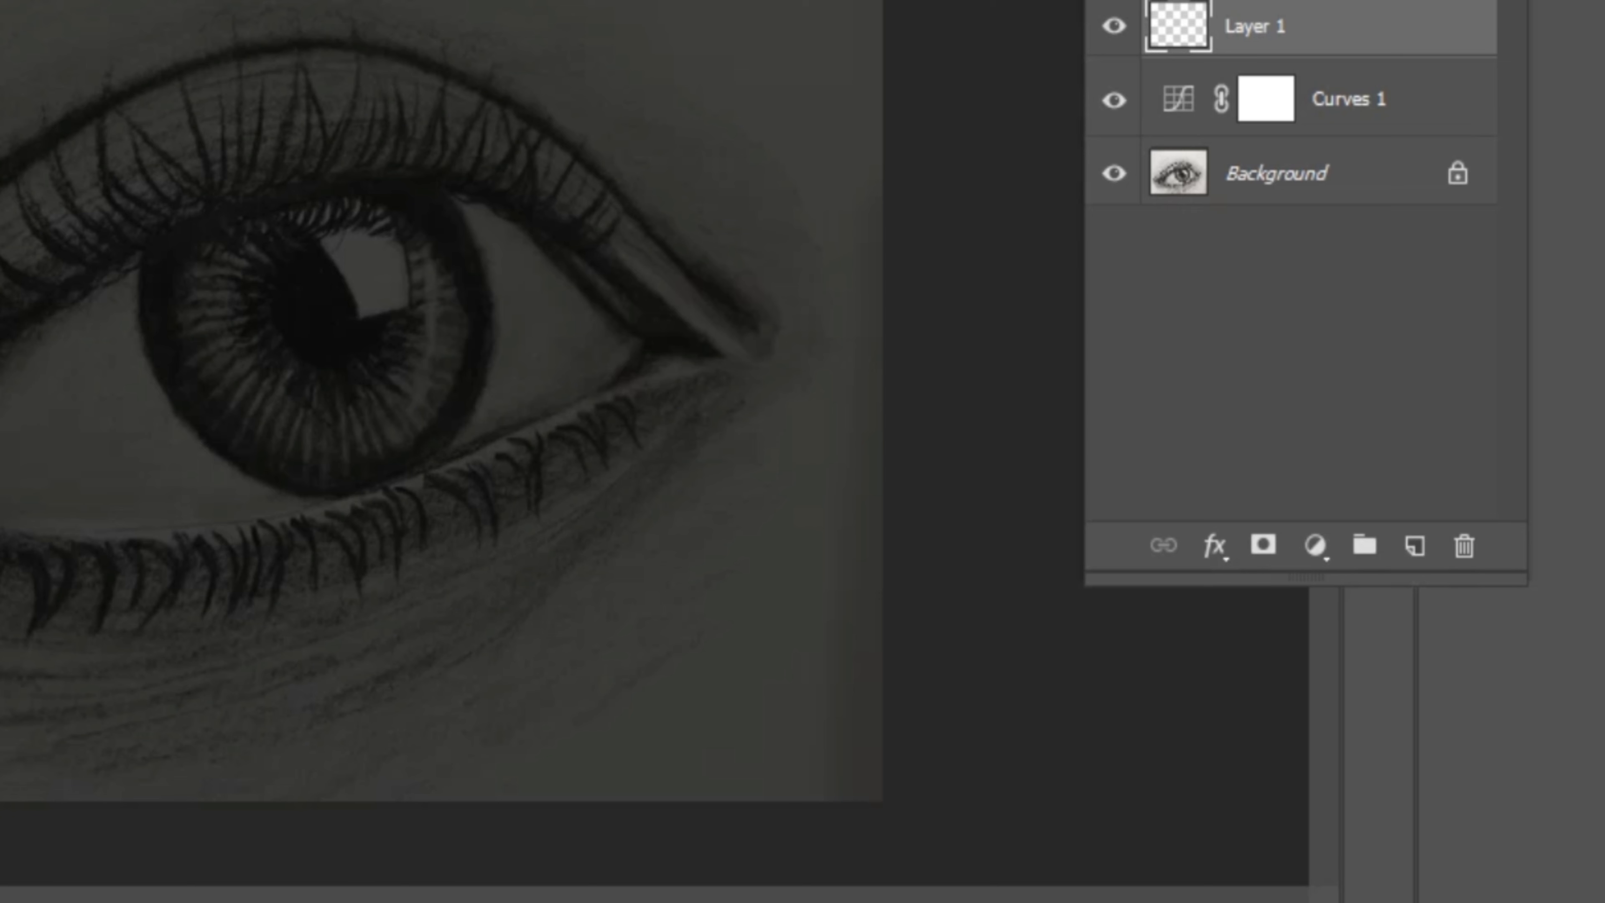
pyautogui.click(1506, 1)
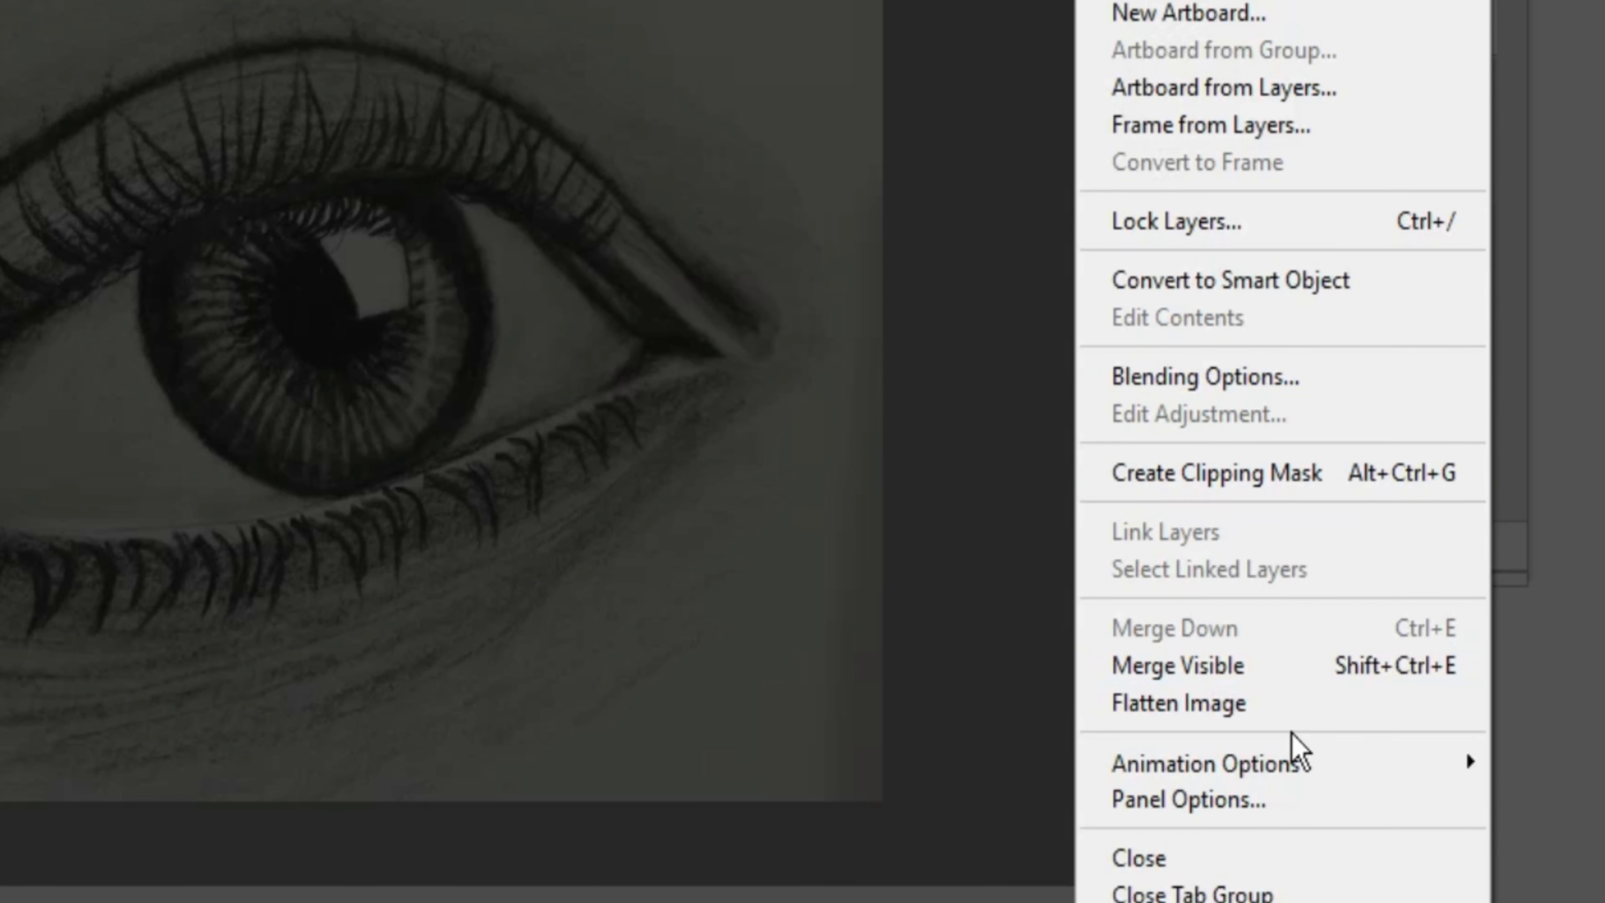
pyautogui.click(1275, 809)
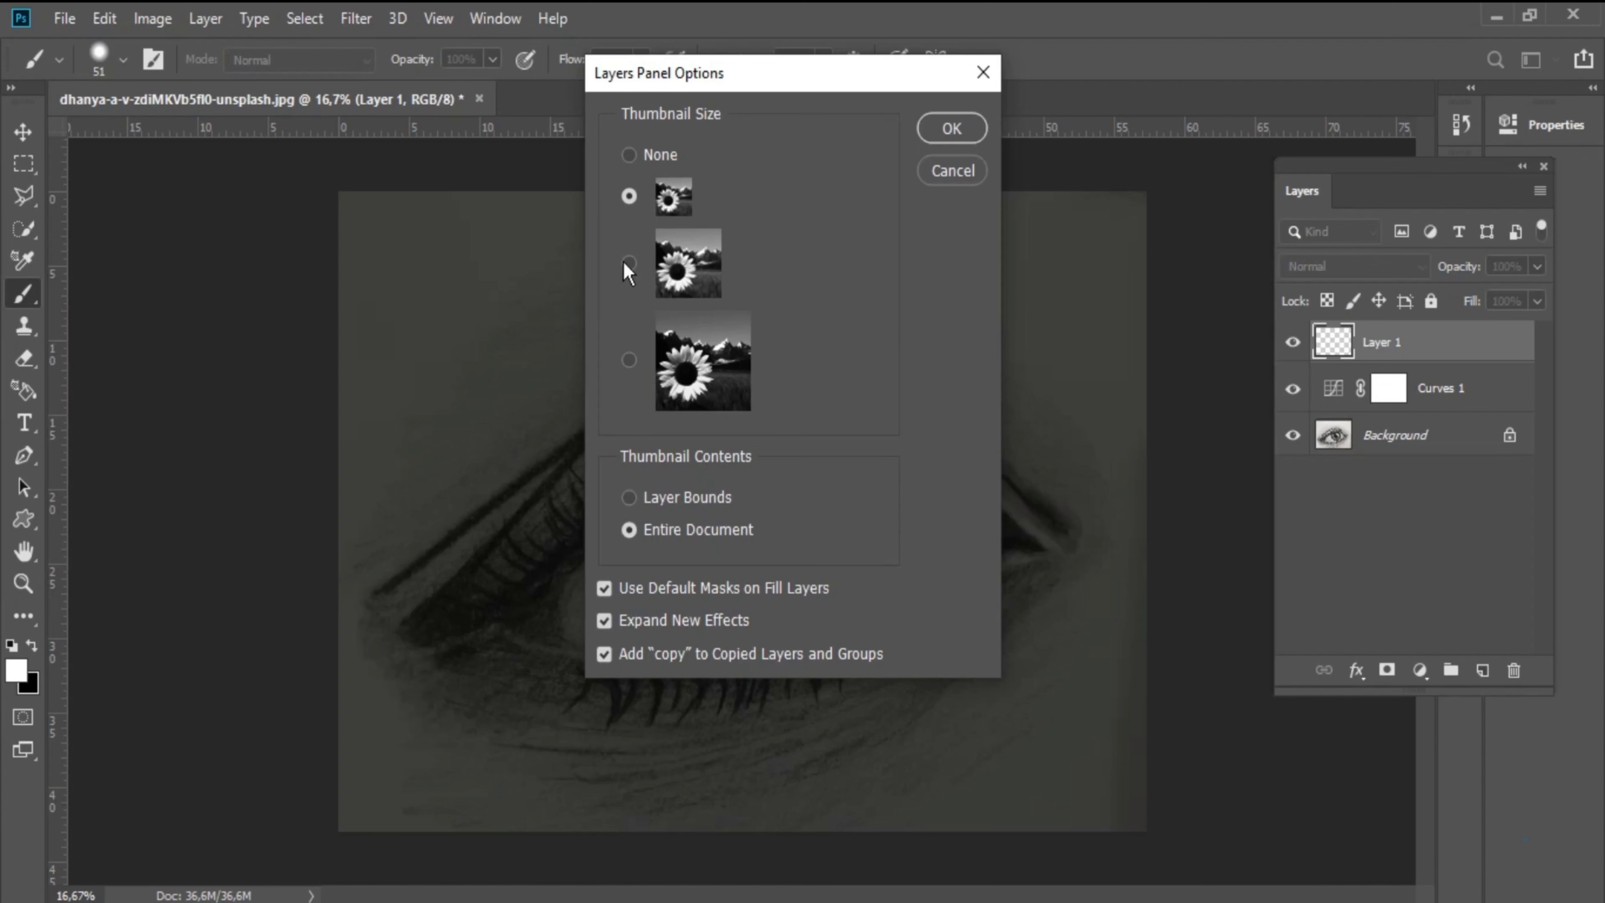
pyautogui.click(629, 261)
pyautogui.click(952, 128)
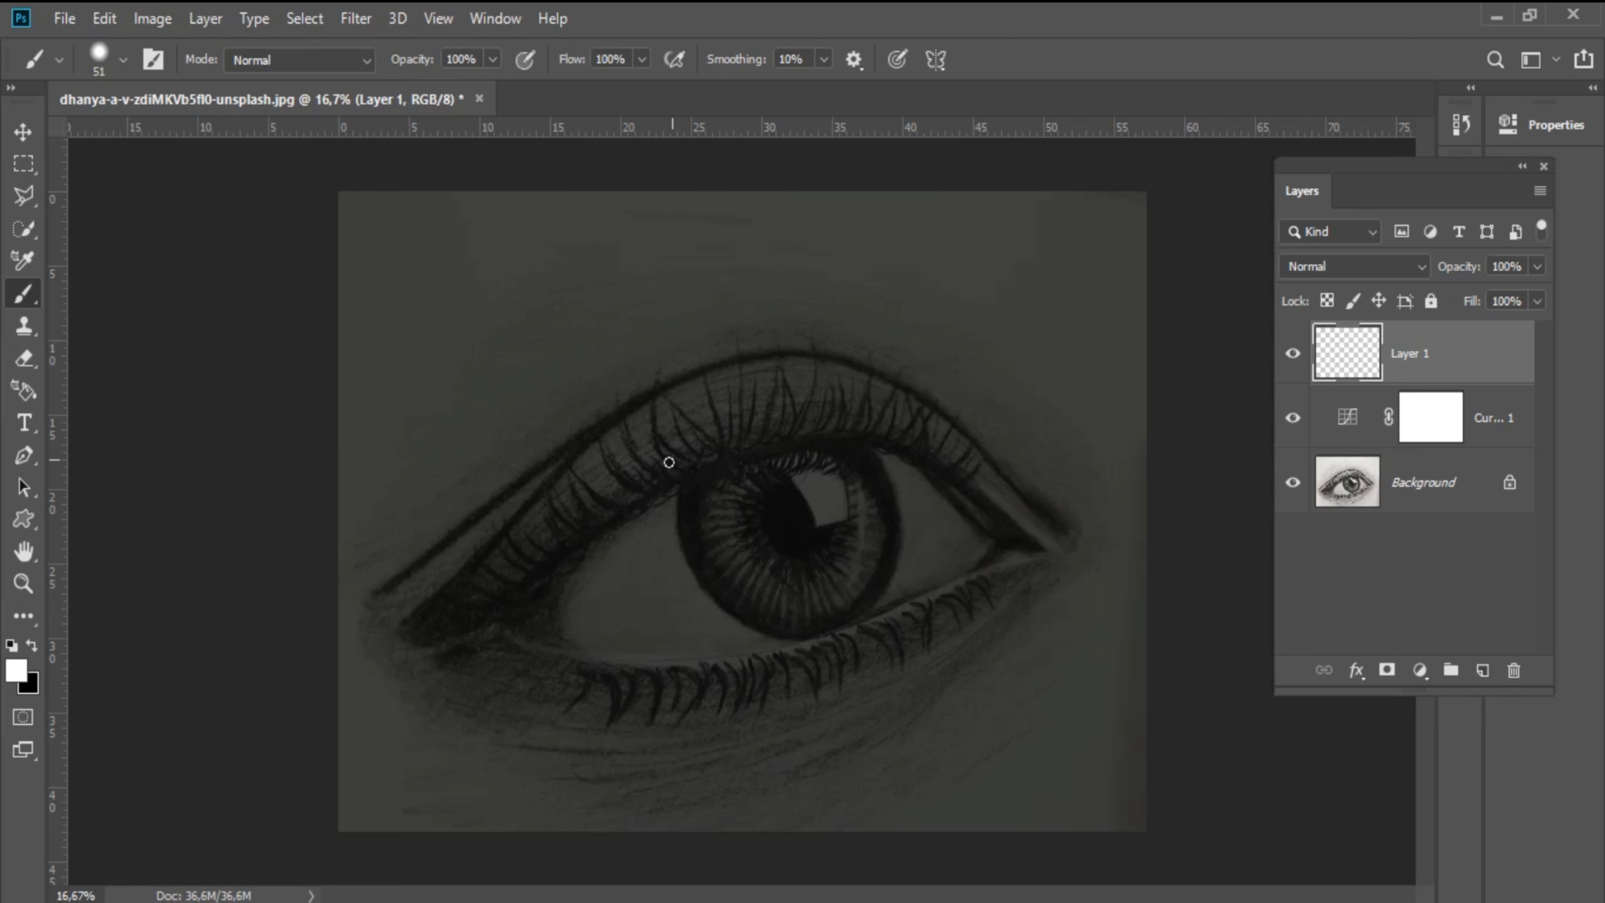
# - Set the foreground colour to a fully saturated bright green, 00ff54
pyautogui.click(17, 669)
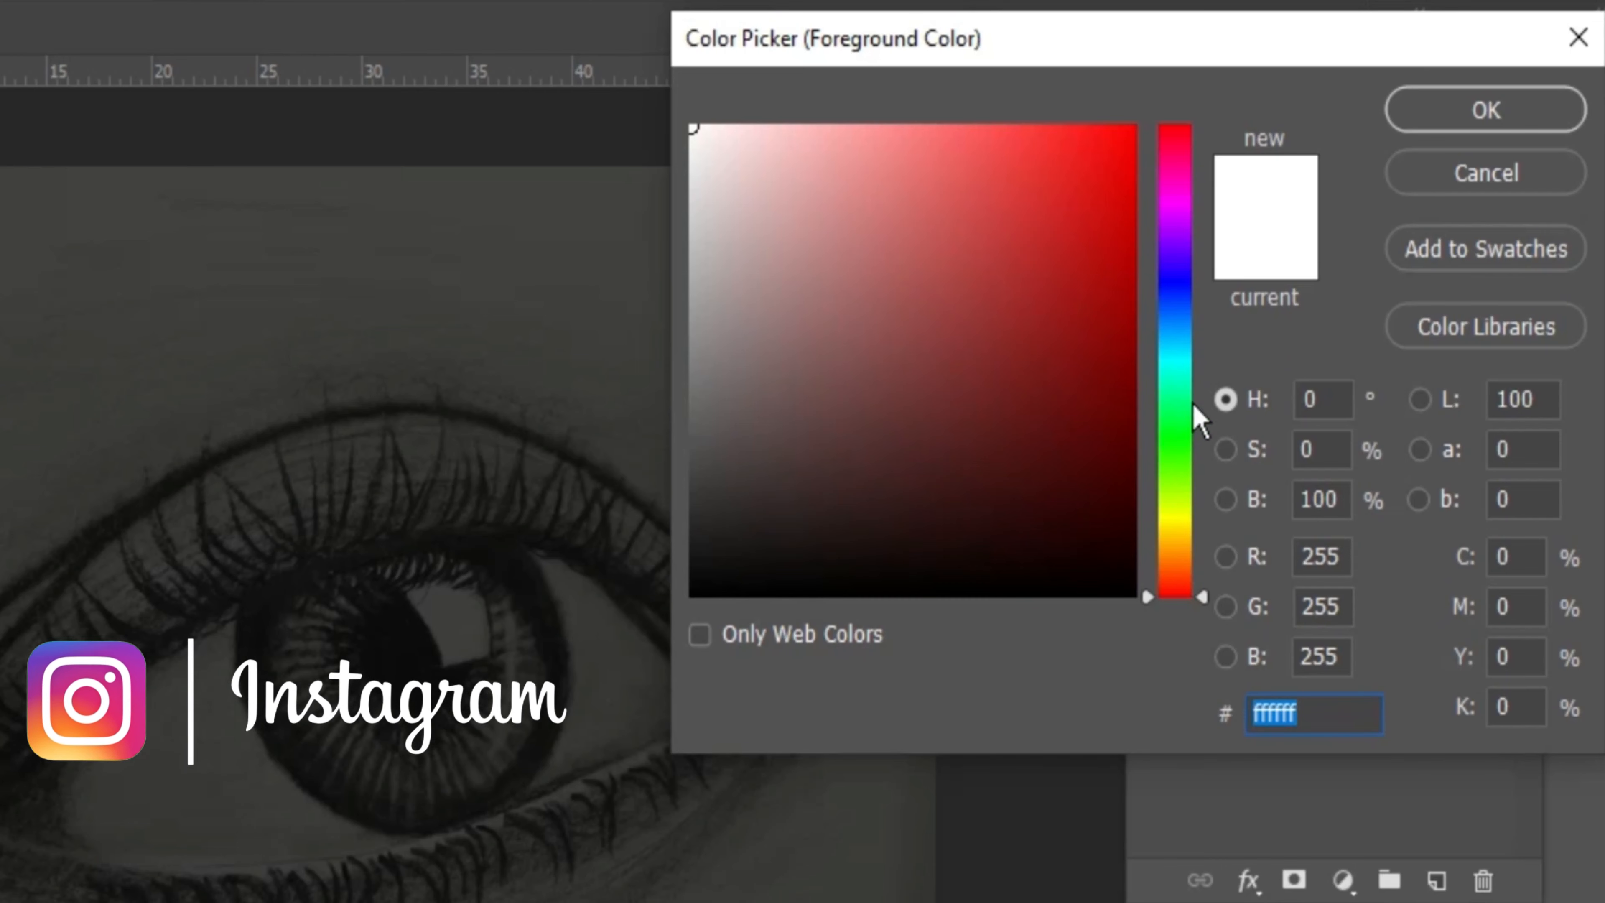
pyautogui.click(1315, 334)
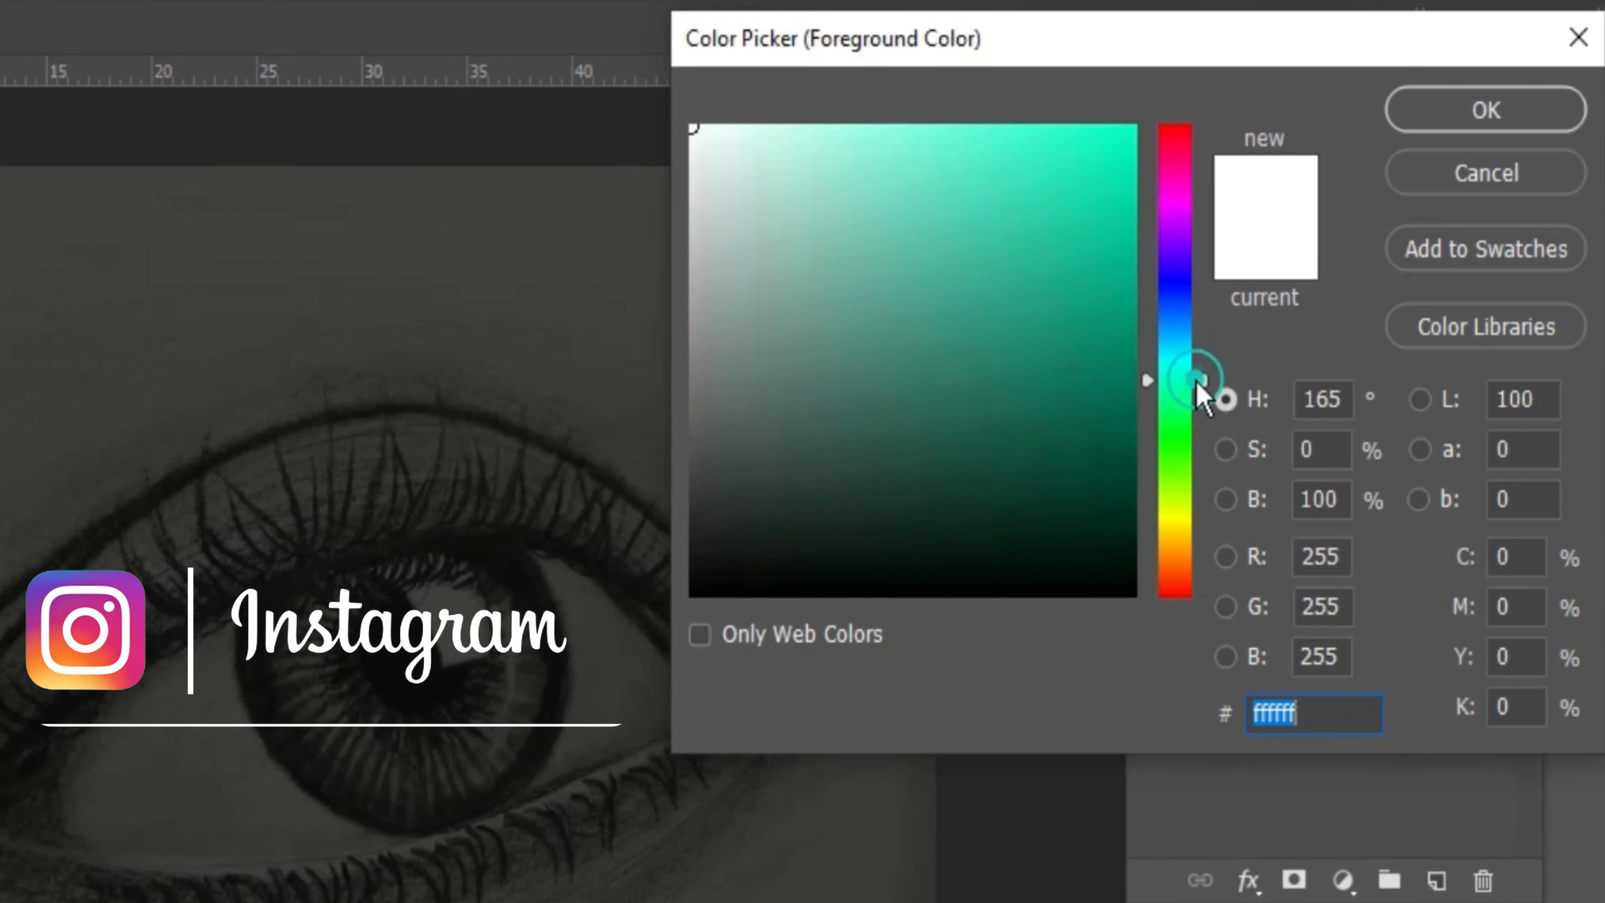
pyautogui.moveTo(1199, 392); pyautogui.dragTo(1203, 421)
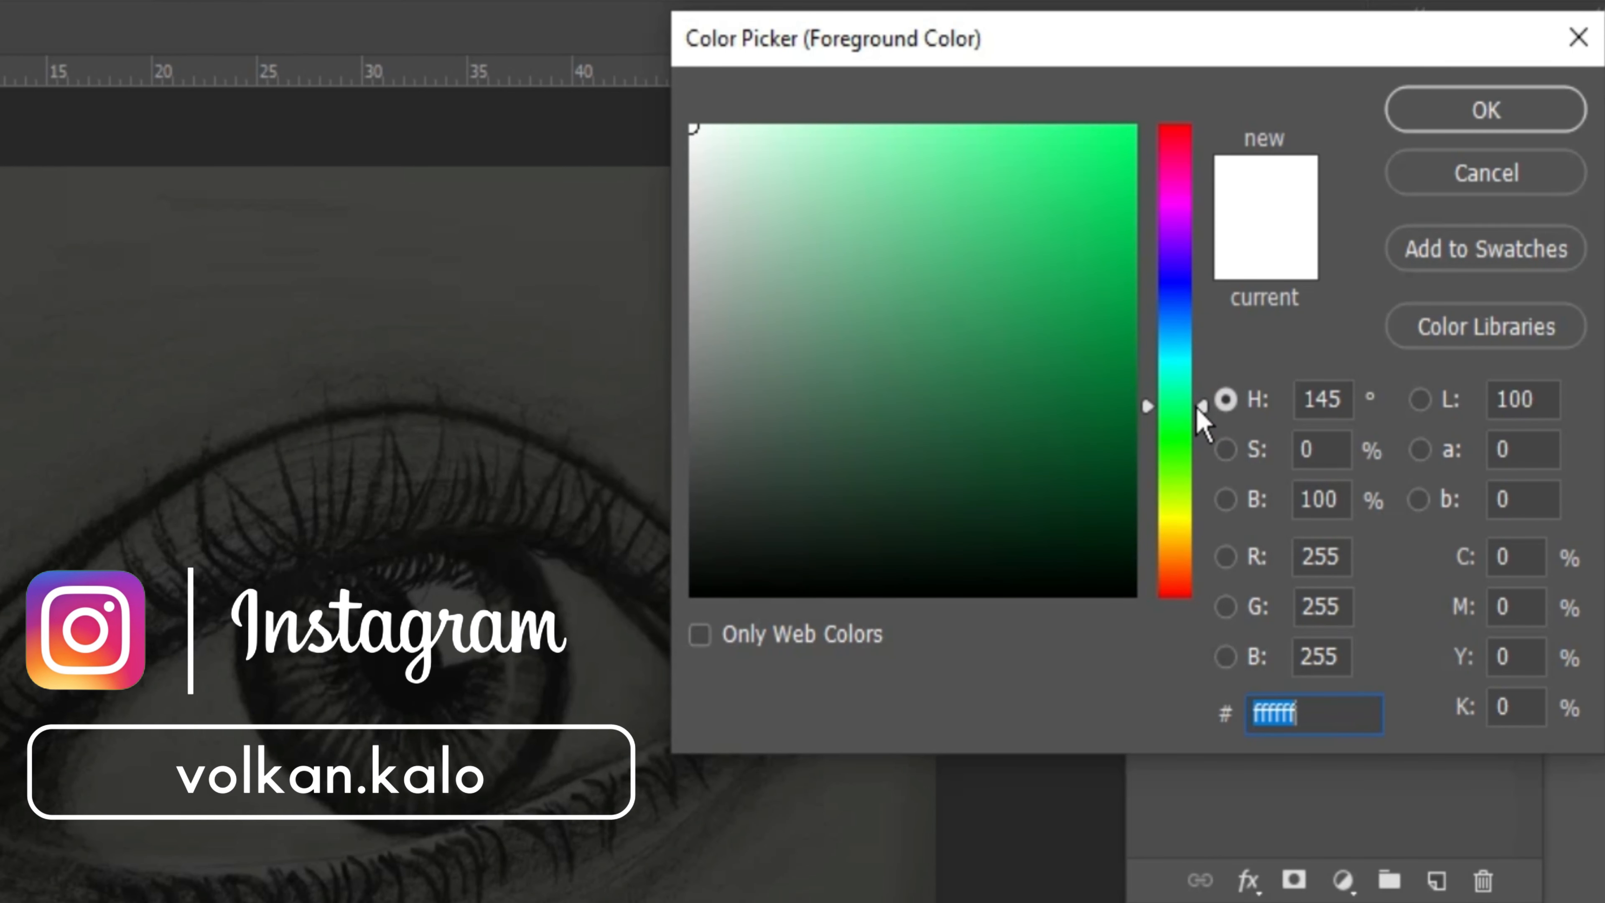
pyautogui.moveTo(1053, 144)
pyautogui.mouseDown()
pyautogui.moveTo(1188, 17)
pyautogui.moveTo(1211, 46)
pyautogui.mouseUp()
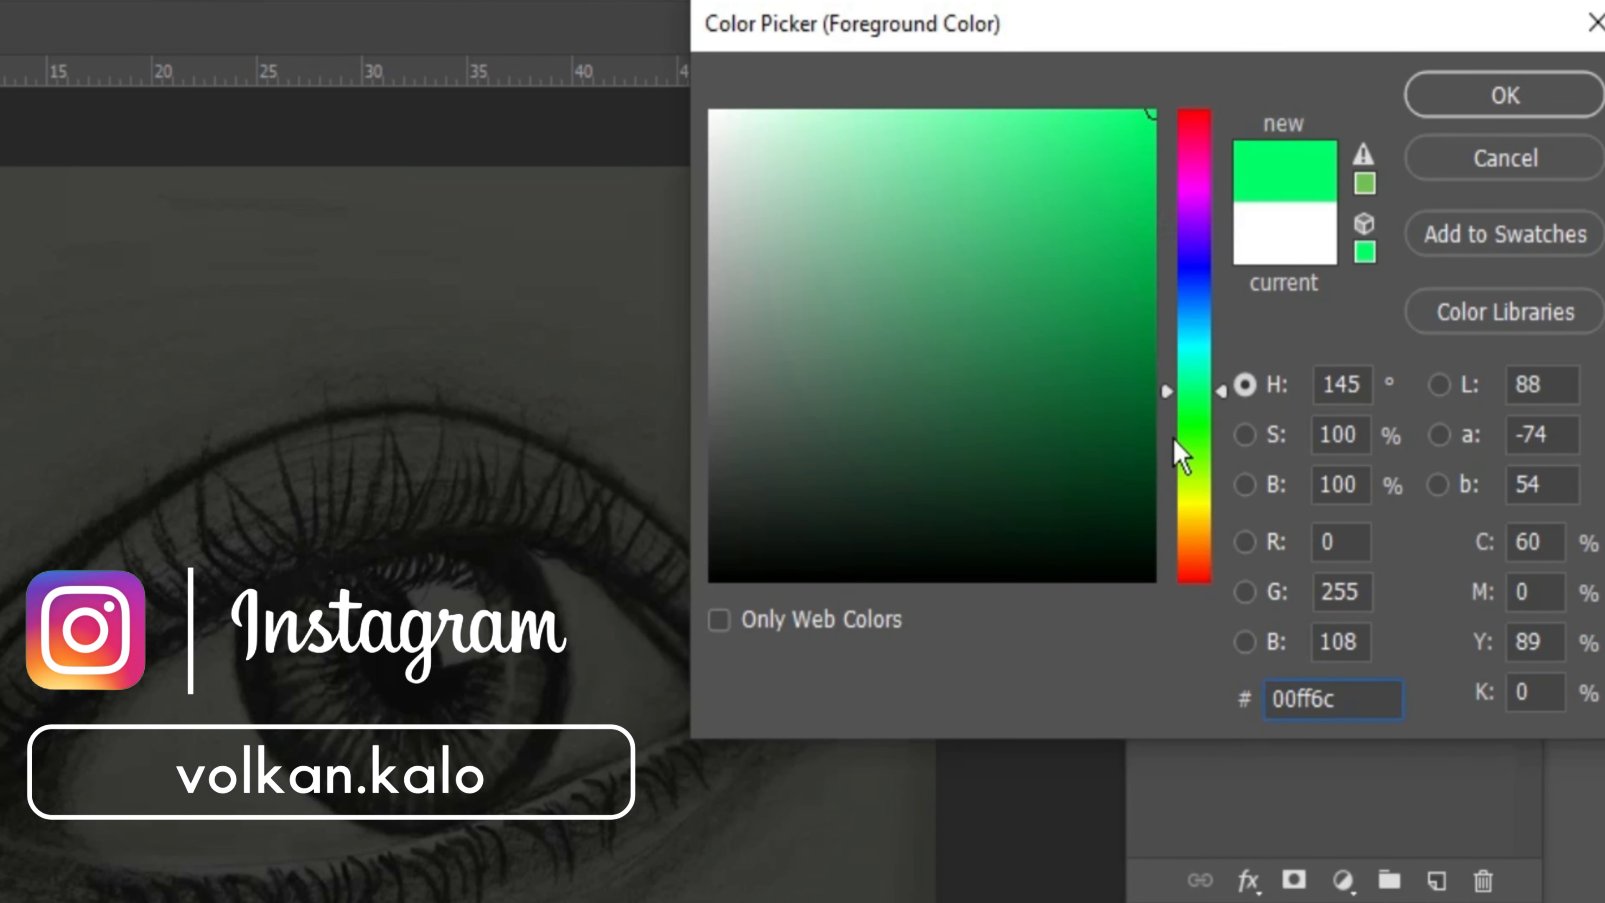
pyautogui.moveTo(1170, 399); pyautogui.dragTo(1170, 407)
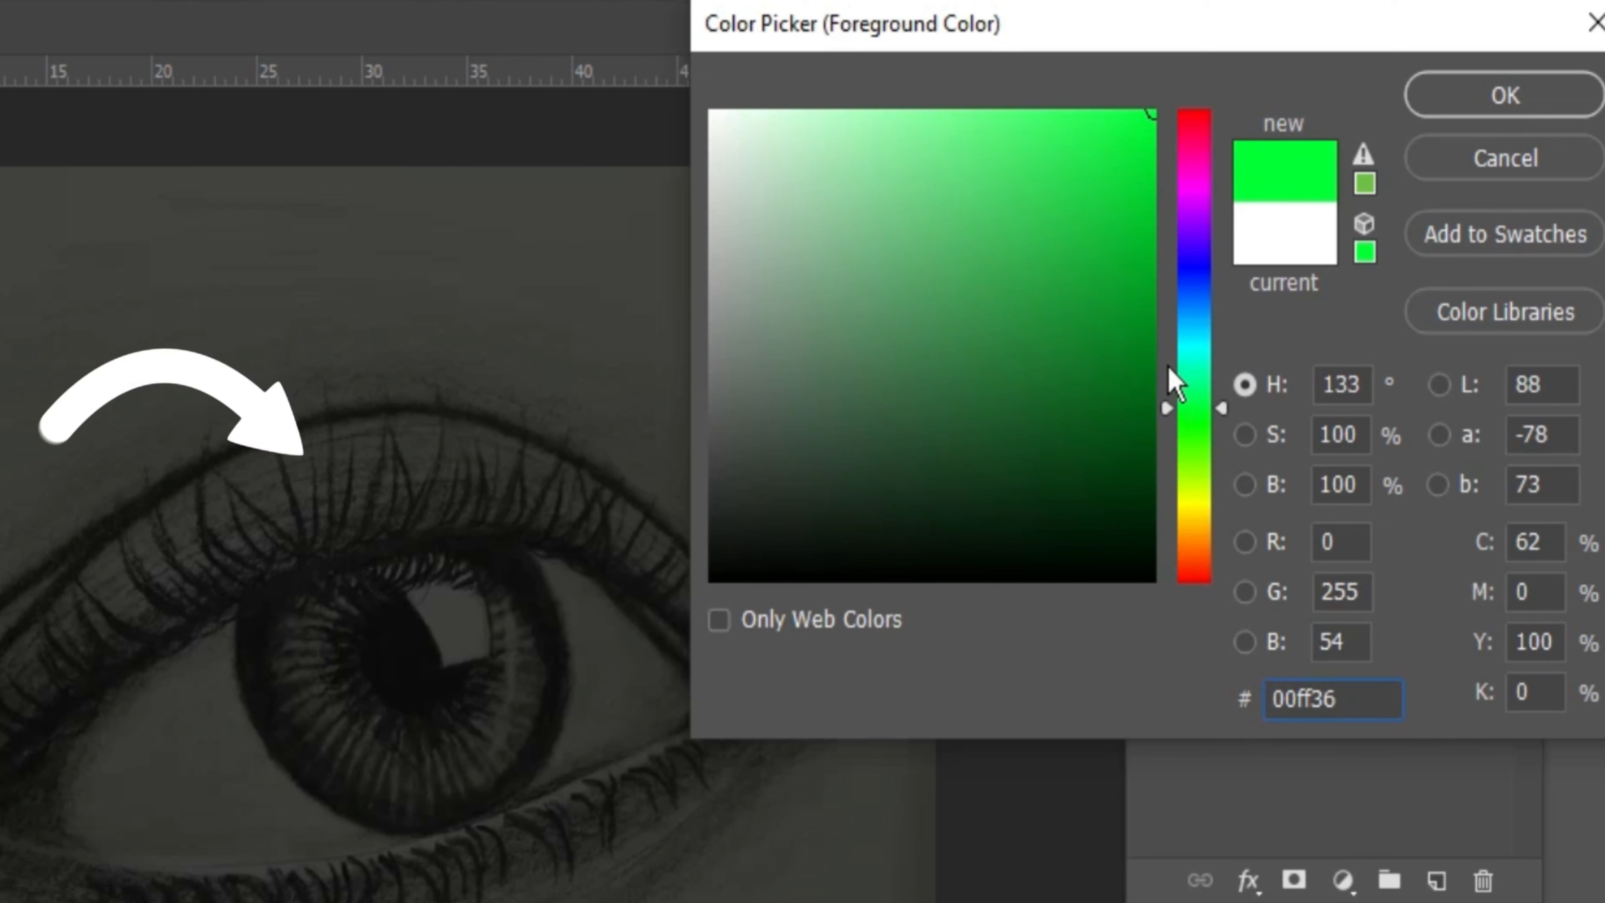
pyautogui.click(1027, 131)
pyautogui.click(1066, 355)
pyautogui.click(1487, 672)
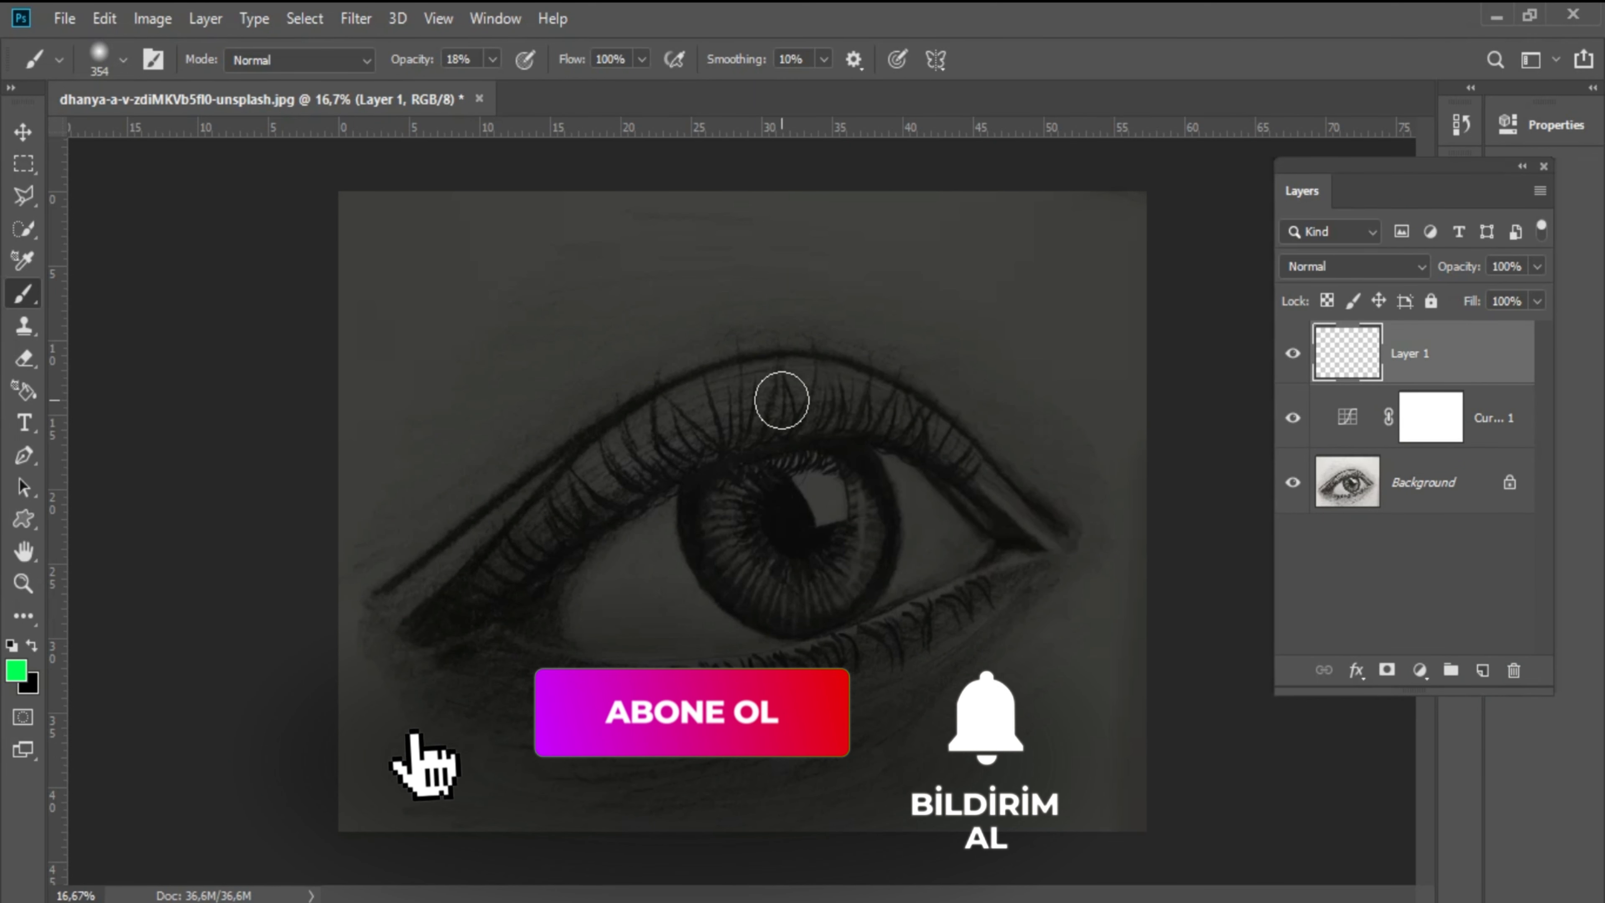
# - Resize the brush to 522 px and darken the green foreground colour to 007727
pyautogui.keyDown('alt'); pyautogui.rightClick(762, 534); pyautogui.keyUp('alt')
pyautogui.moveTo(762, 534); pyautogui.dragTo(784, 527)
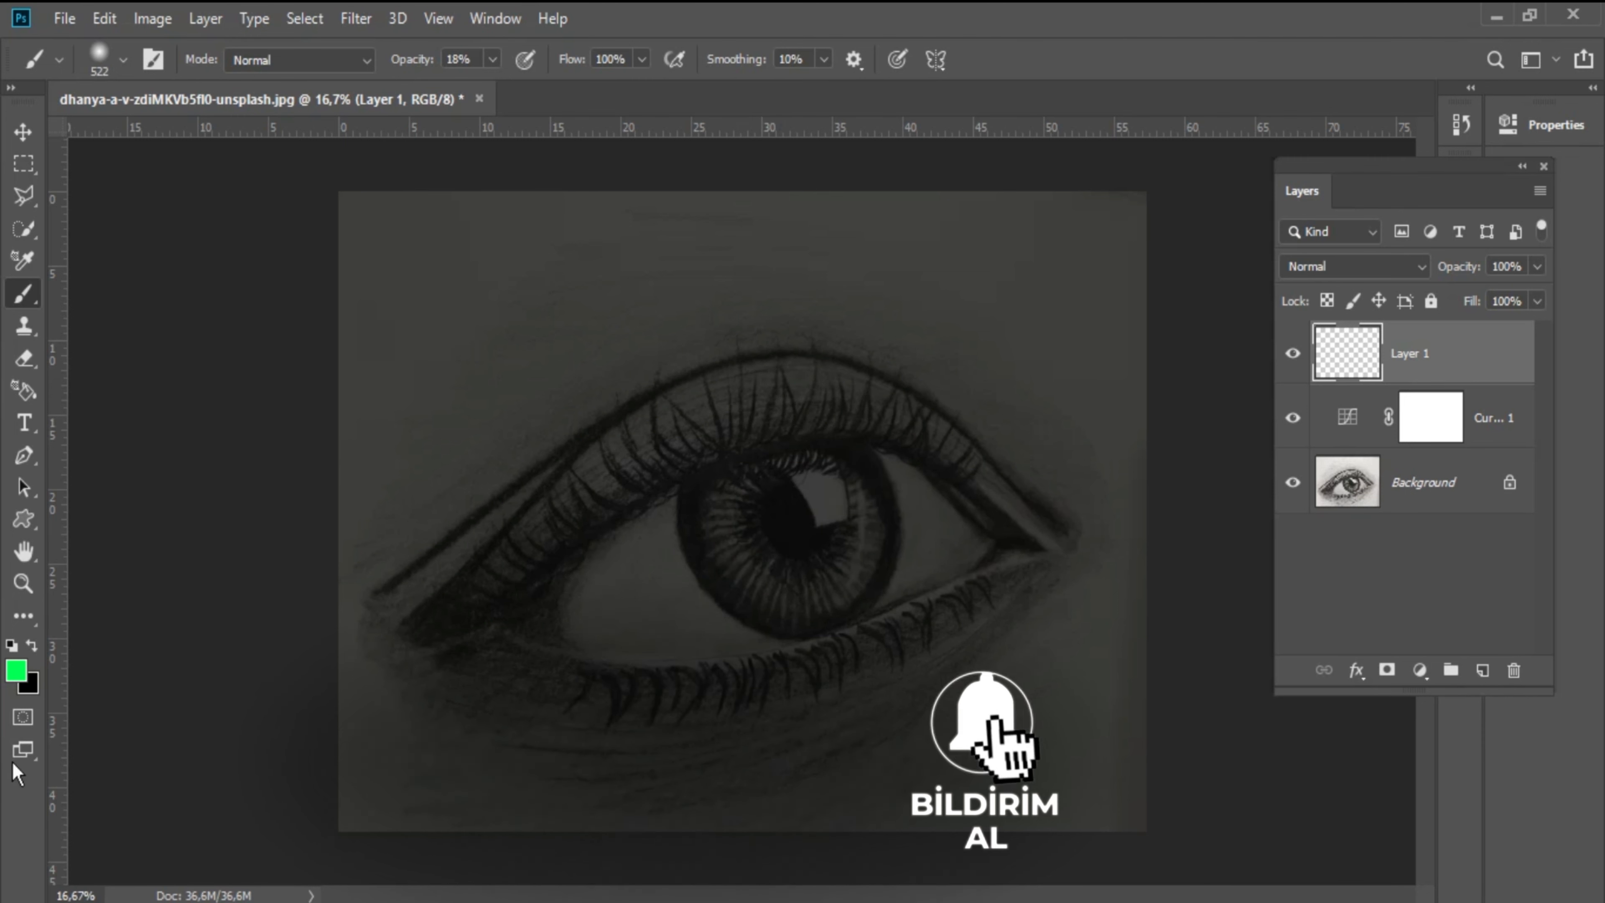
pyautogui.click(17, 672)
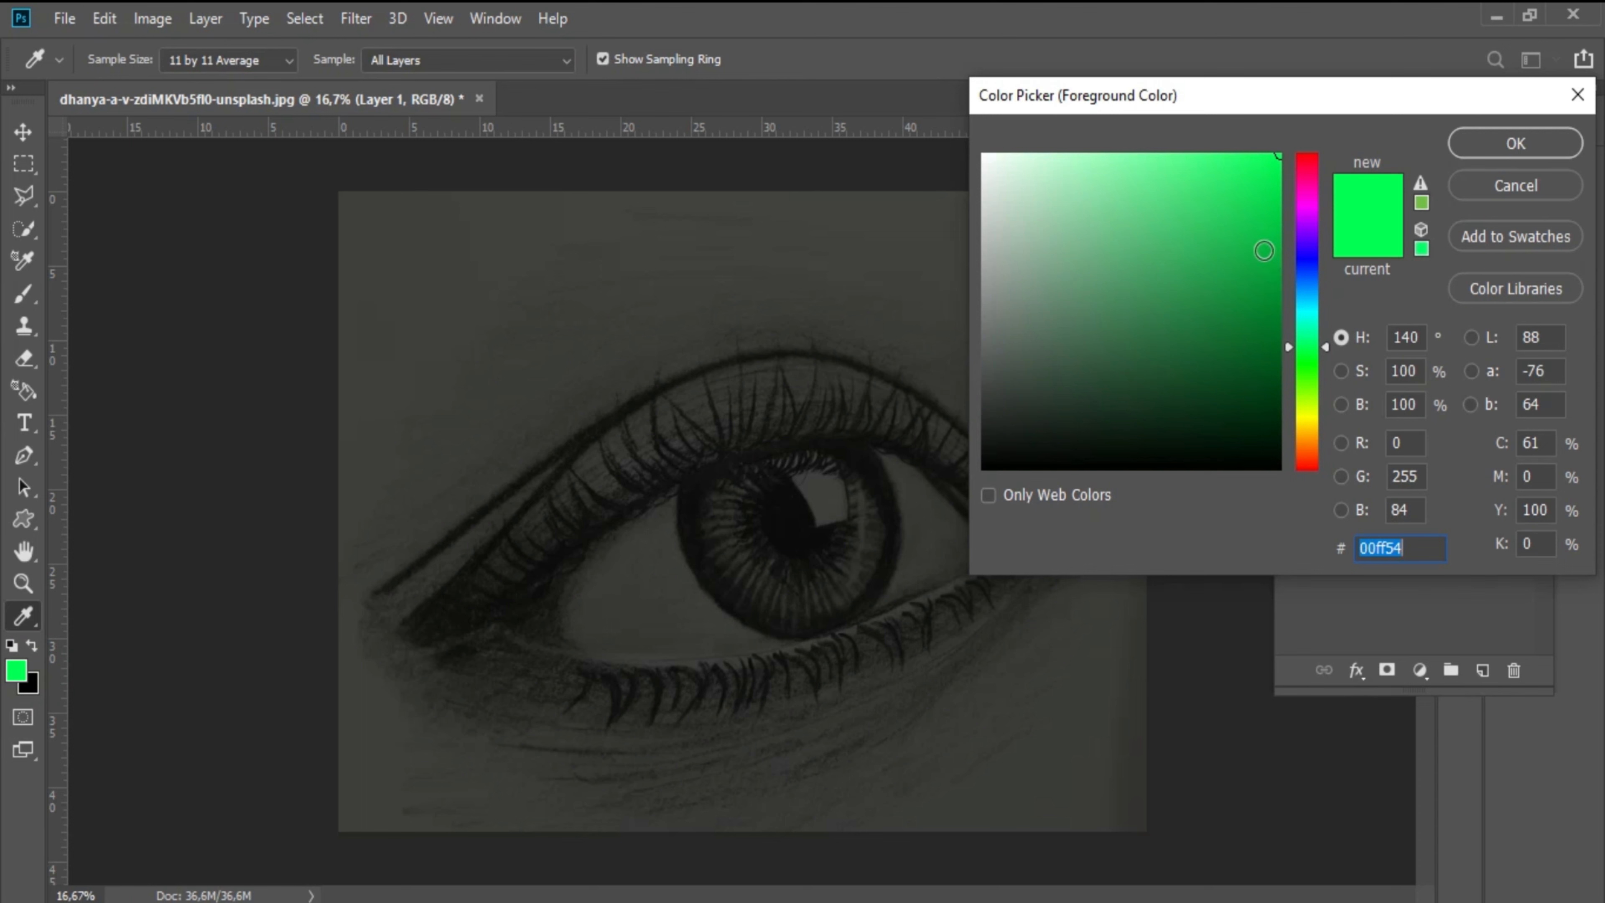
pyautogui.moveTo(1267, 296); pyautogui.dragTo(1278, 322)
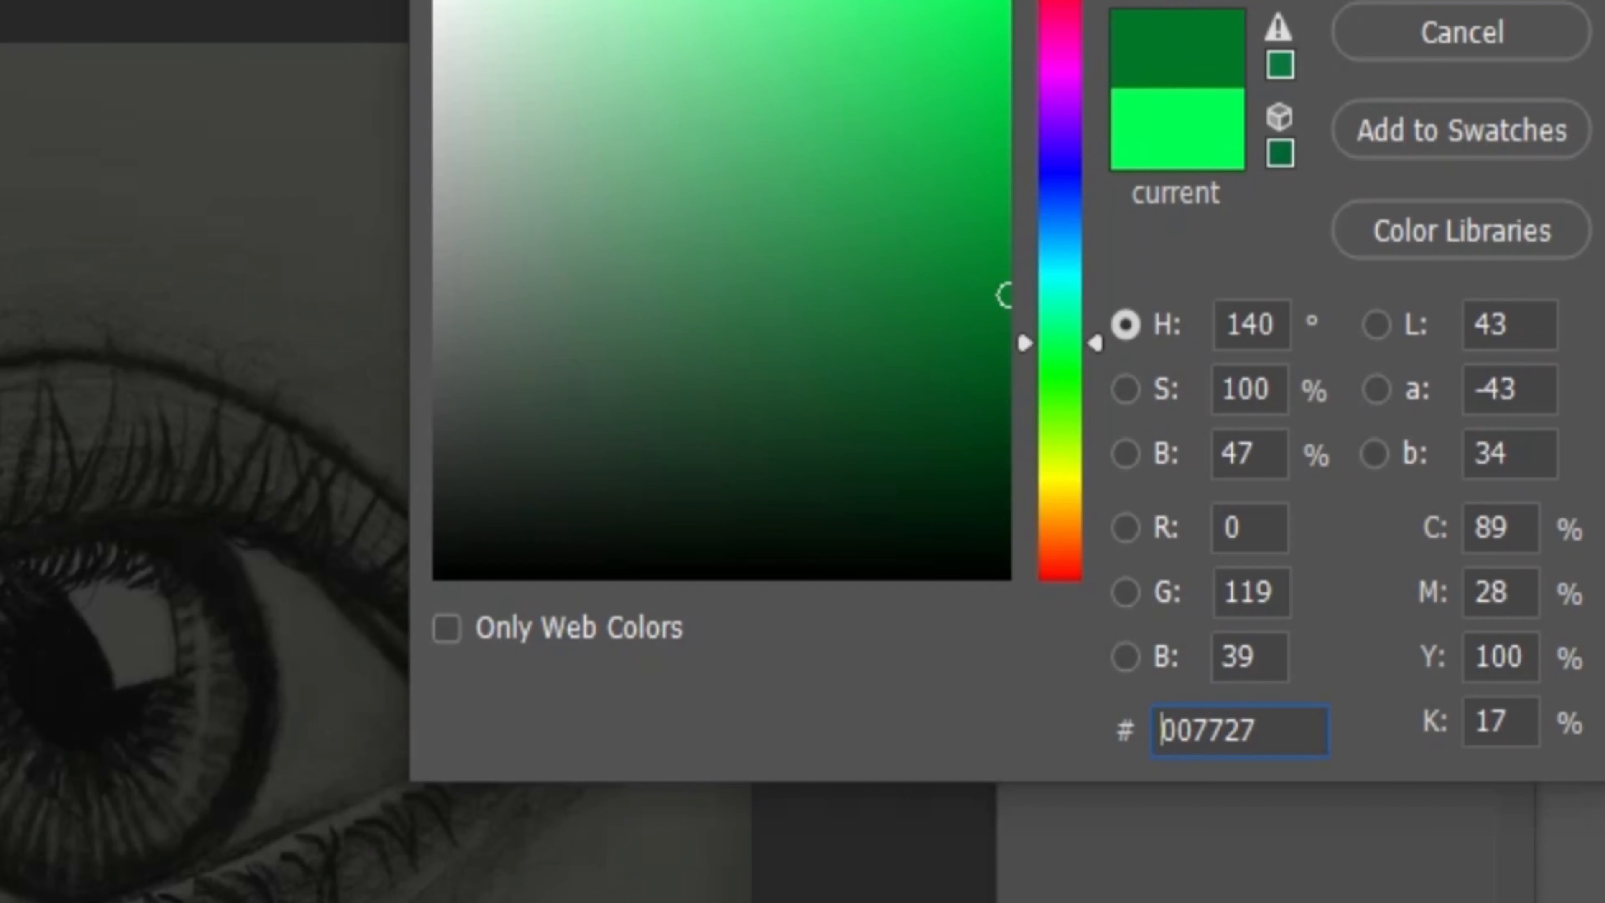
pyautogui.press('Return')
# - Set Layer 1 to Color Dodge with 82% fill and lower the brush opacity to 15%
pyautogui.moveTo(1372, 262); pyautogui.dragTo(1332, 287)
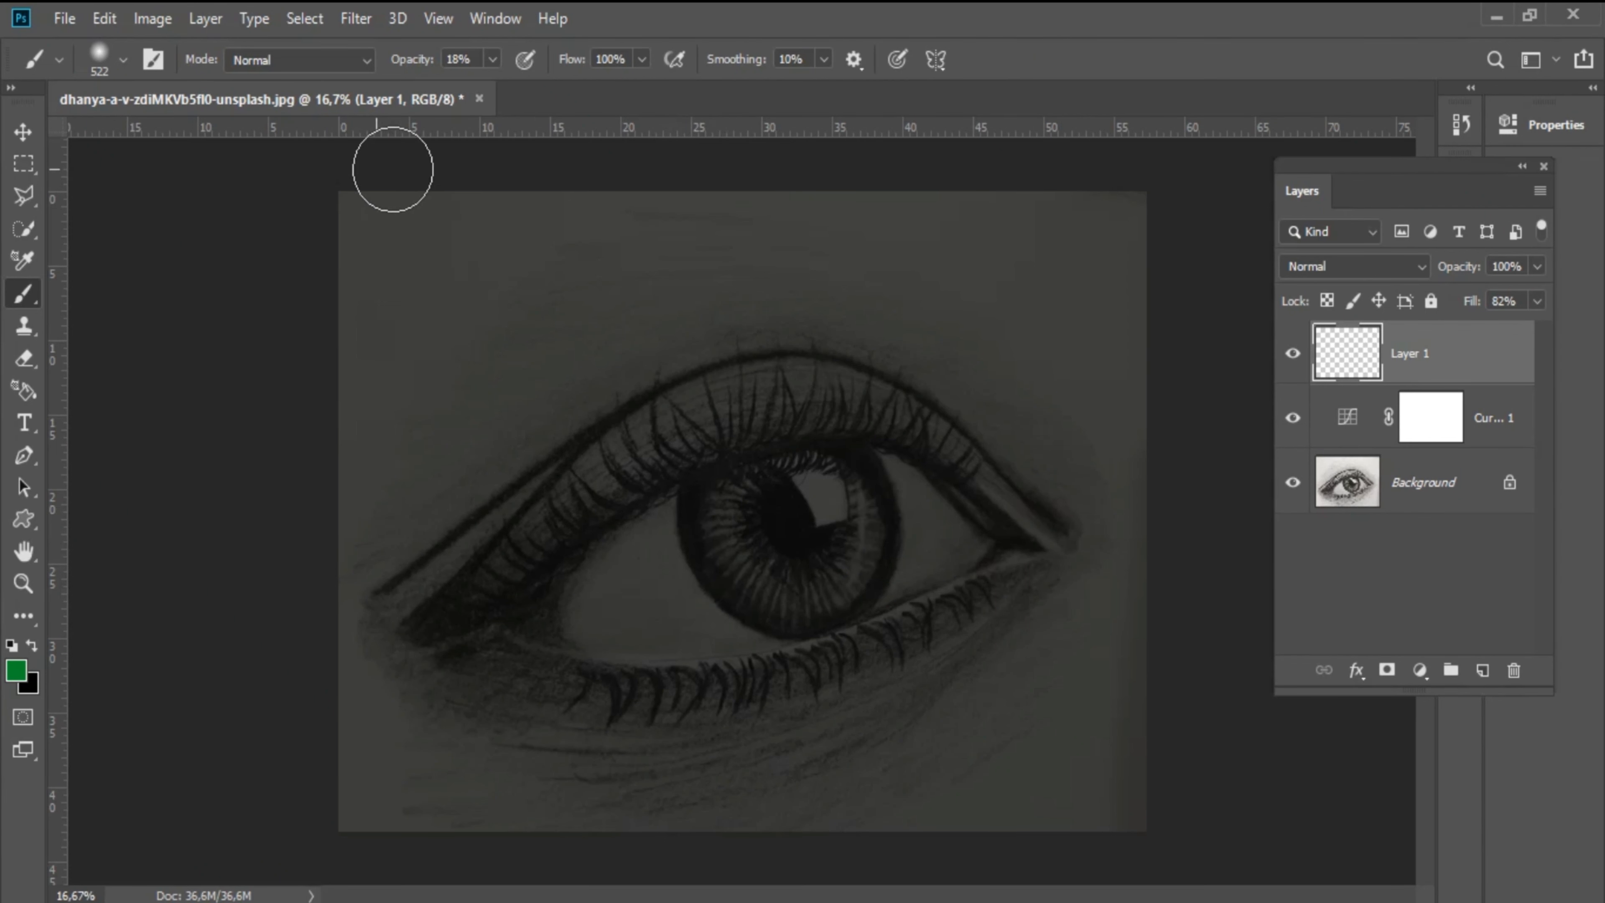
pyautogui.click(493, 59)
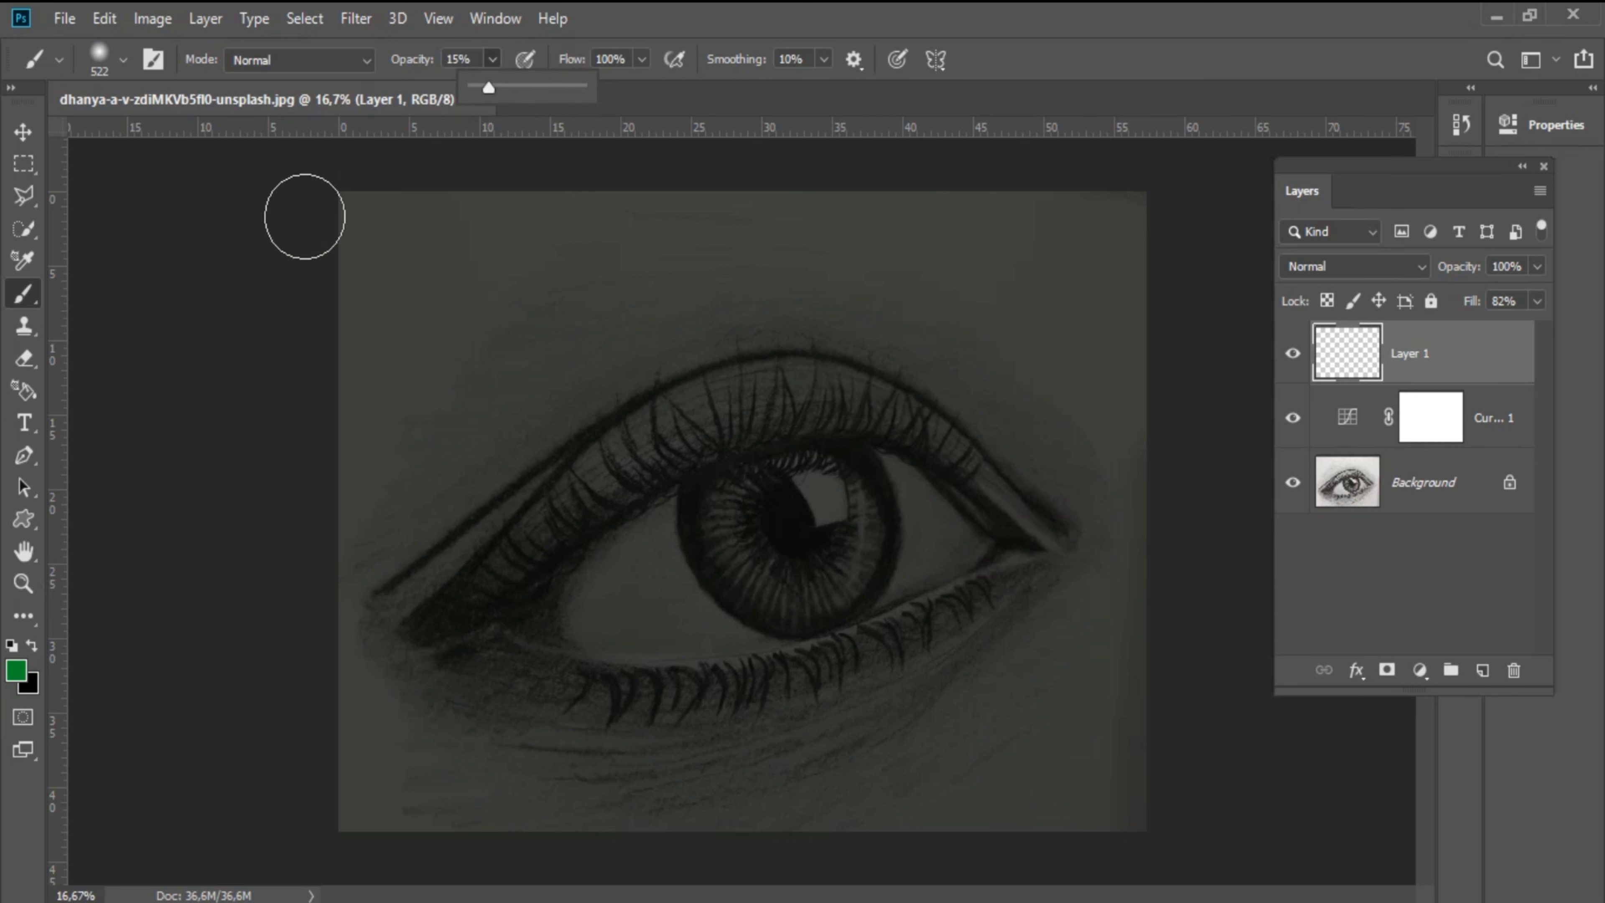
pyautogui.click(1358, 266)
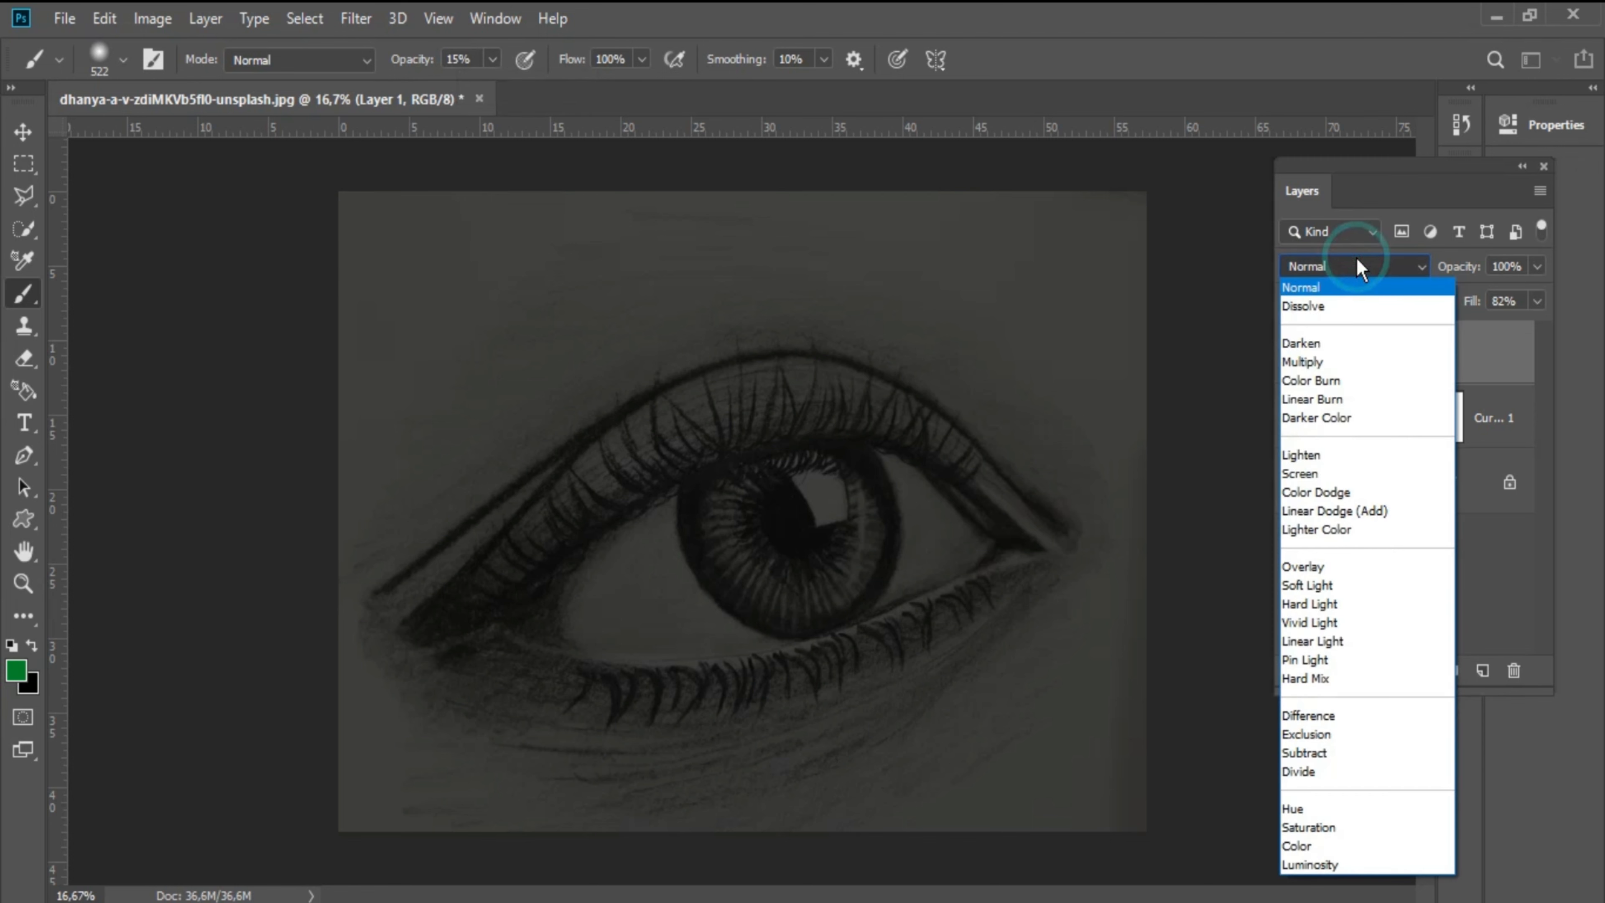
pyautogui.click(1335, 493)
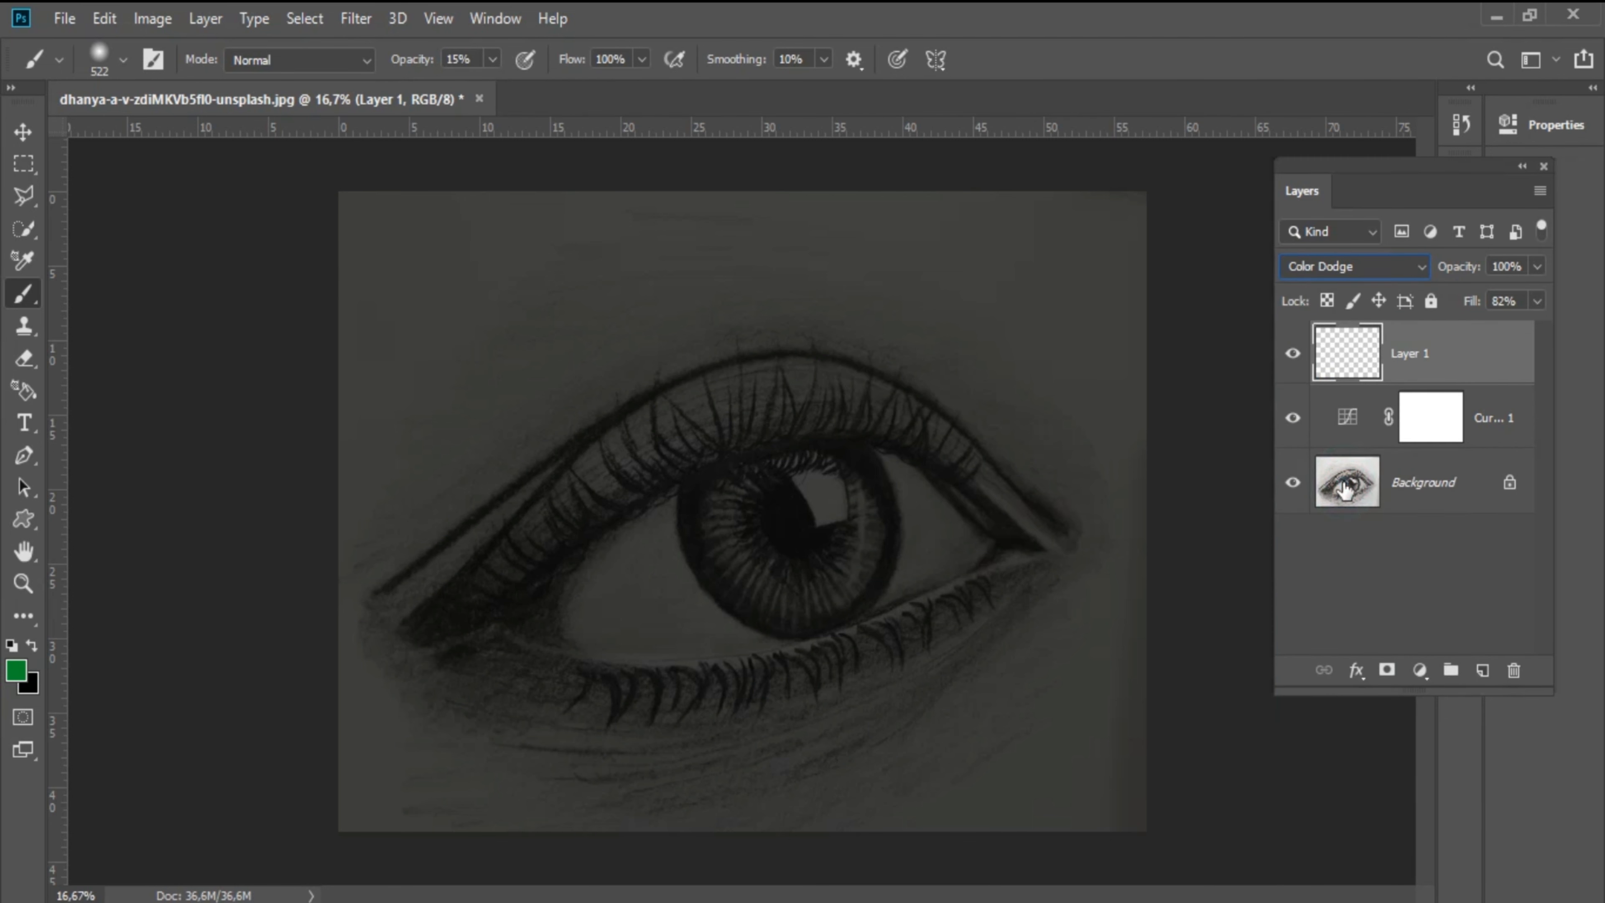
# - Paint soft green strokes and dabs over the whole iris on Layer 1 to give it a glow
pyautogui.moveTo(763, 507)
pyautogui.mouseDown()
pyautogui.moveTo(741, 523)
pyautogui.moveTo(745, 559)
pyautogui.mouseUp()
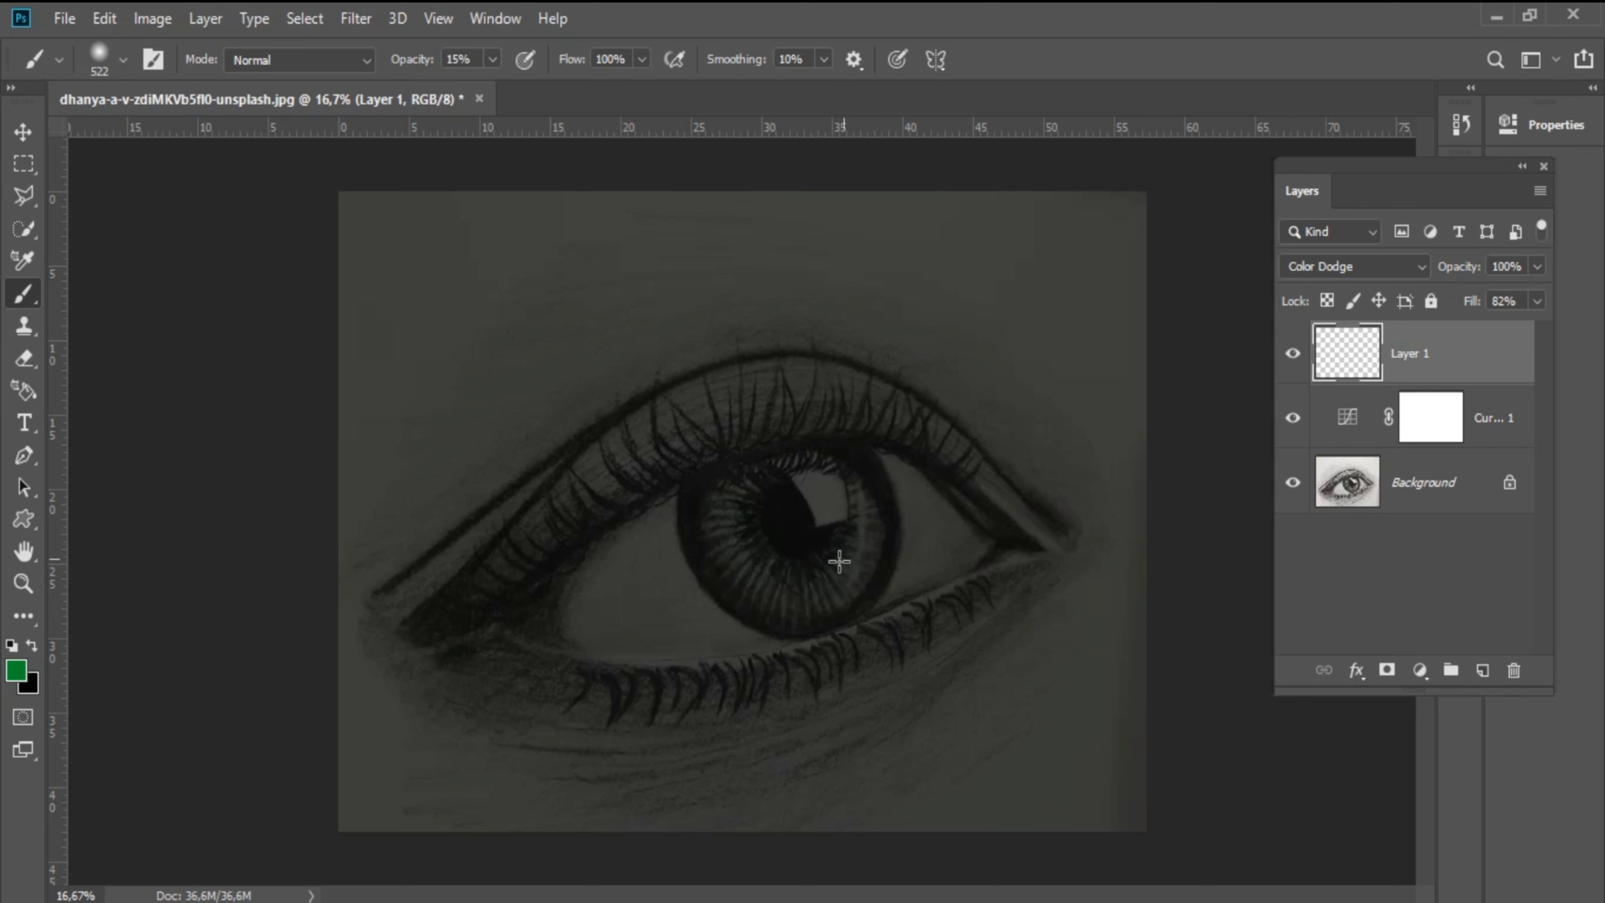
pyautogui.moveTo(733, 515)
pyautogui.mouseDown()
pyautogui.moveTo(776, 577)
pyautogui.moveTo(812, 577)
pyautogui.moveTo(758, 558)
pyautogui.moveTo(743, 516)
pyautogui.moveTo(728, 531)
pyautogui.moveTo(781, 586)
pyautogui.moveTo(815, 581)
pyautogui.moveTo(845, 560)
pyautogui.moveTo(856, 514)
pyautogui.moveTo(847, 579)
pyautogui.moveTo(867, 539)
pyautogui.moveTo(847, 580)
pyautogui.moveTo(856, 528)
pyautogui.moveTo(824, 585)
pyautogui.mouseUp()
pyautogui.moveTo(776, 549)
pyautogui.mouseDown()
pyautogui.moveTo(795, 491)
pyautogui.moveTo(752, 502)
pyautogui.moveTo(781, 559)
pyautogui.moveTo(767, 498)
pyautogui.moveTo(861, 555)
pyautogui.mouseUp()
pyautogui.moveTo(820, 553)
pyautogui.mouseDown()
pyautogui.moveTo(836, 519)
pyautogui.moveTo(811, 583)
pyautogui.moveTo(741, 541)
pyautogui.moveTo(770, 522)
pyautogui.mouseUp()
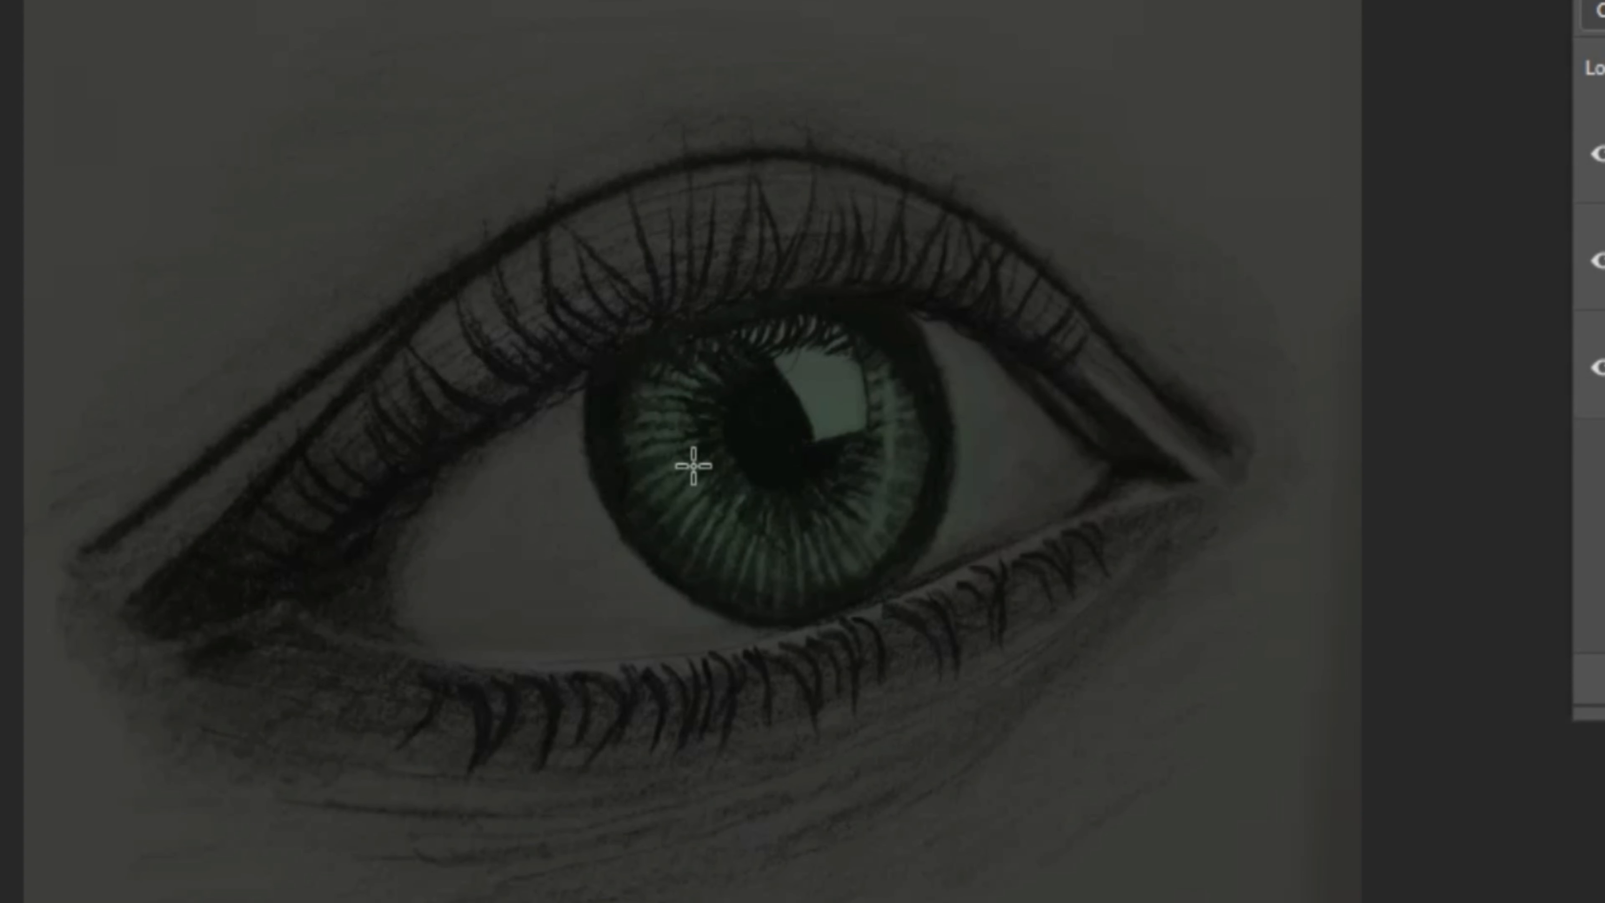
pyautogui.click(709, 412)
pyautogui.click(841, 448)
pyautogui.click(727, 512)
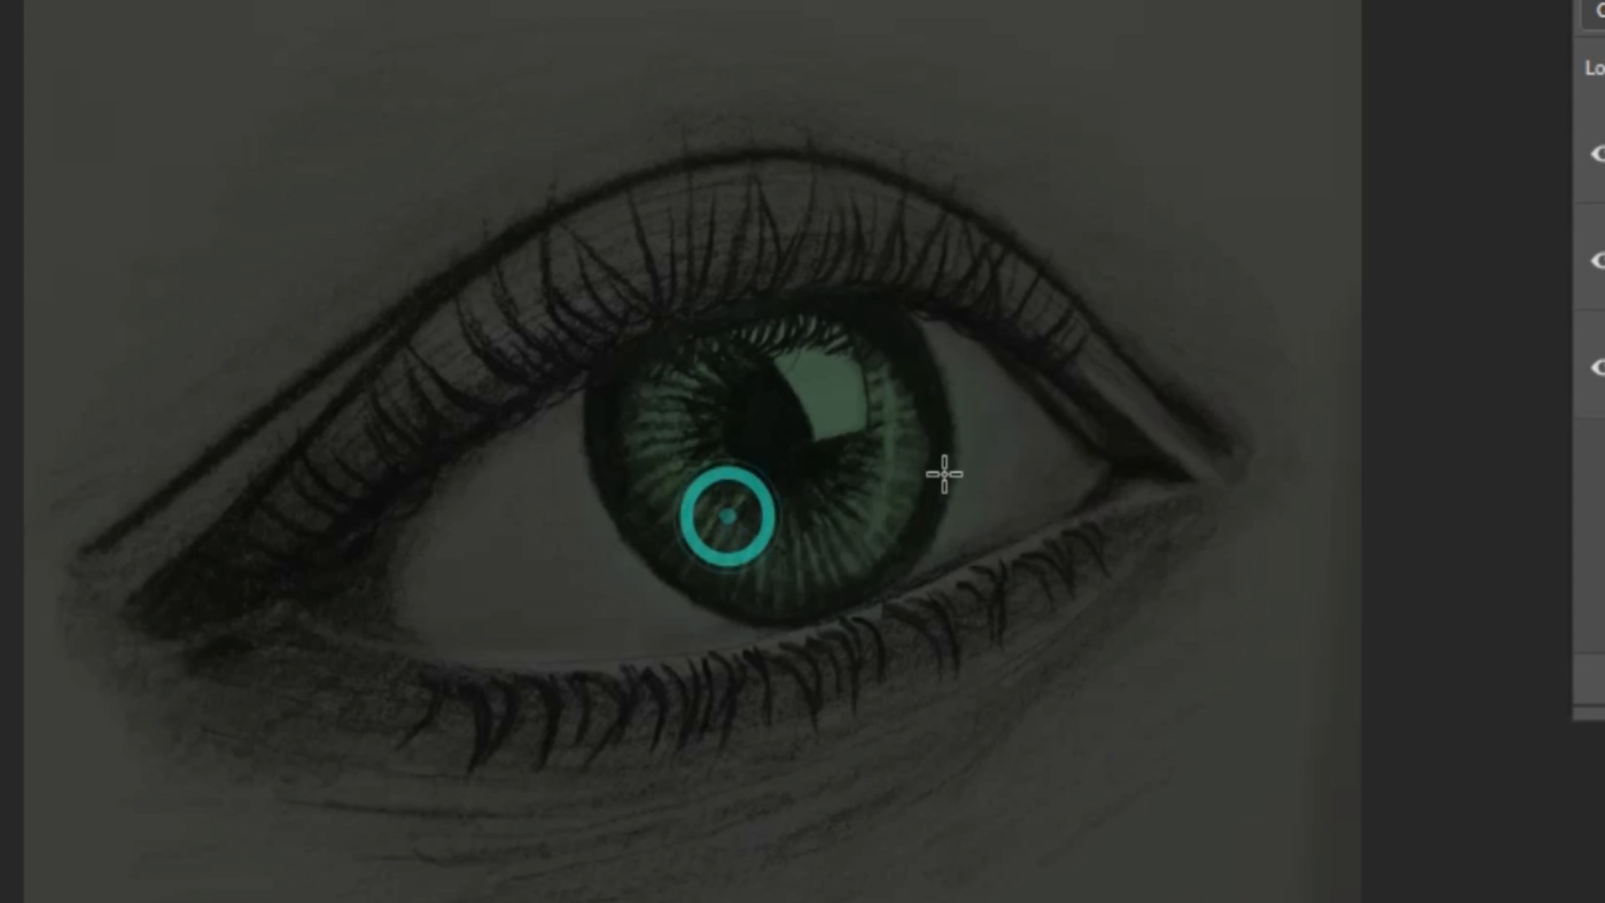
# - Try a larger brush for green dabs over the iris edge and the neighbouring white of the eye
pyautogui.press(']')
pyautogui.press(']')
pyautogui.press(']')
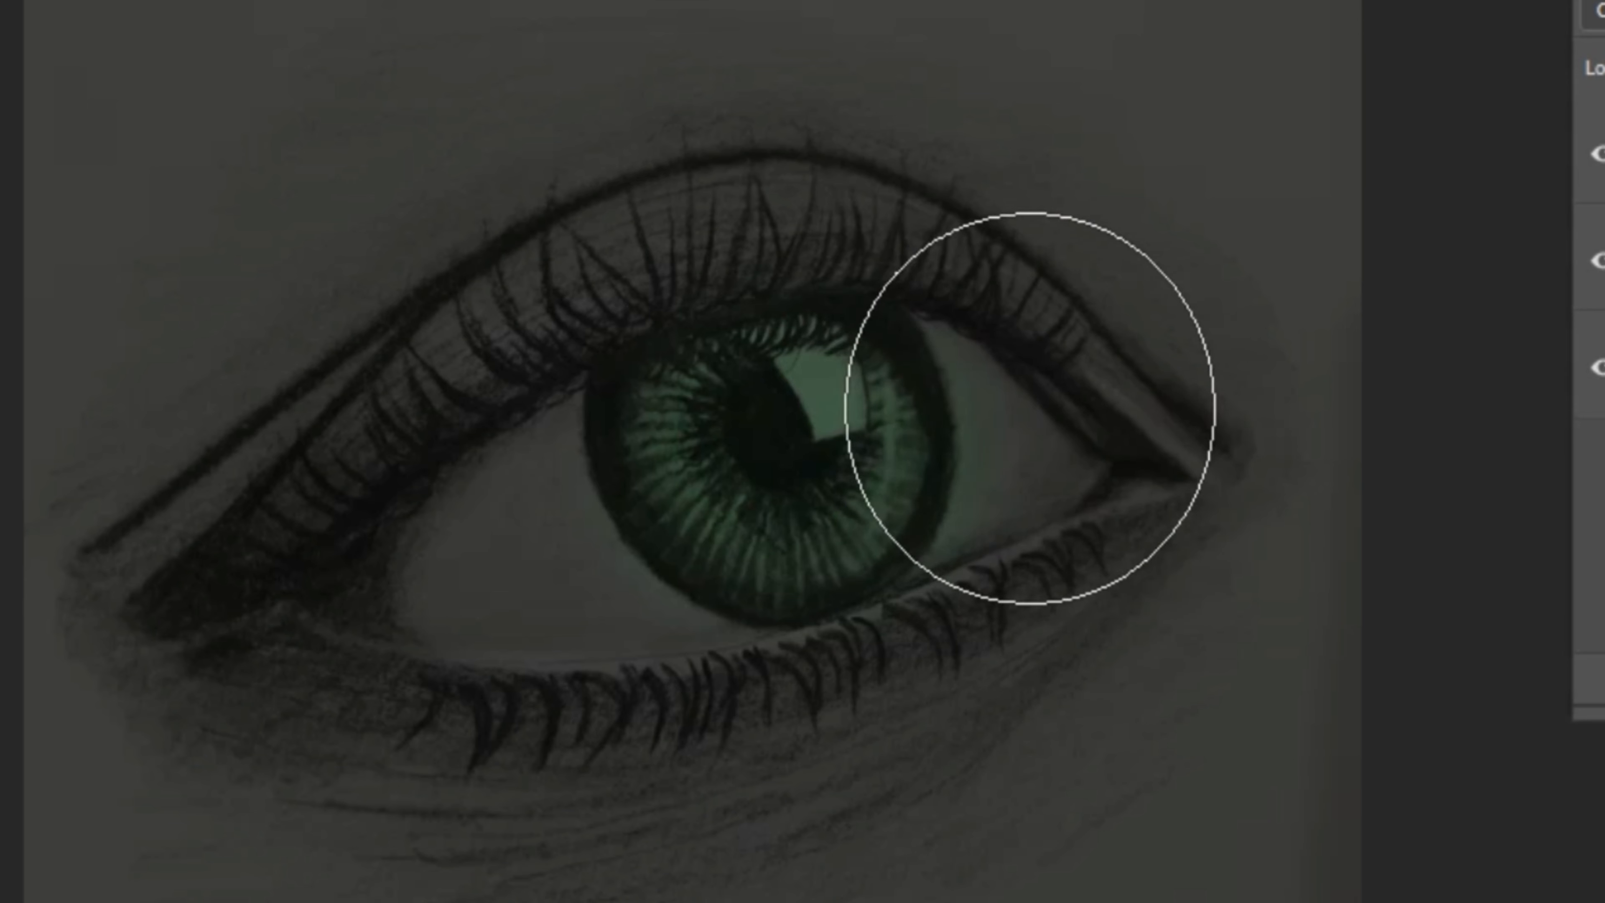
pyautogui.moveTo(1132, 366)
pyautogui.mouseDown()
pyautogui.moveTo(1060, 419)
pyautogui.moveTo(1042, 359)
pyautogui.mouseUp()
pyautogui.click(1014, 347)
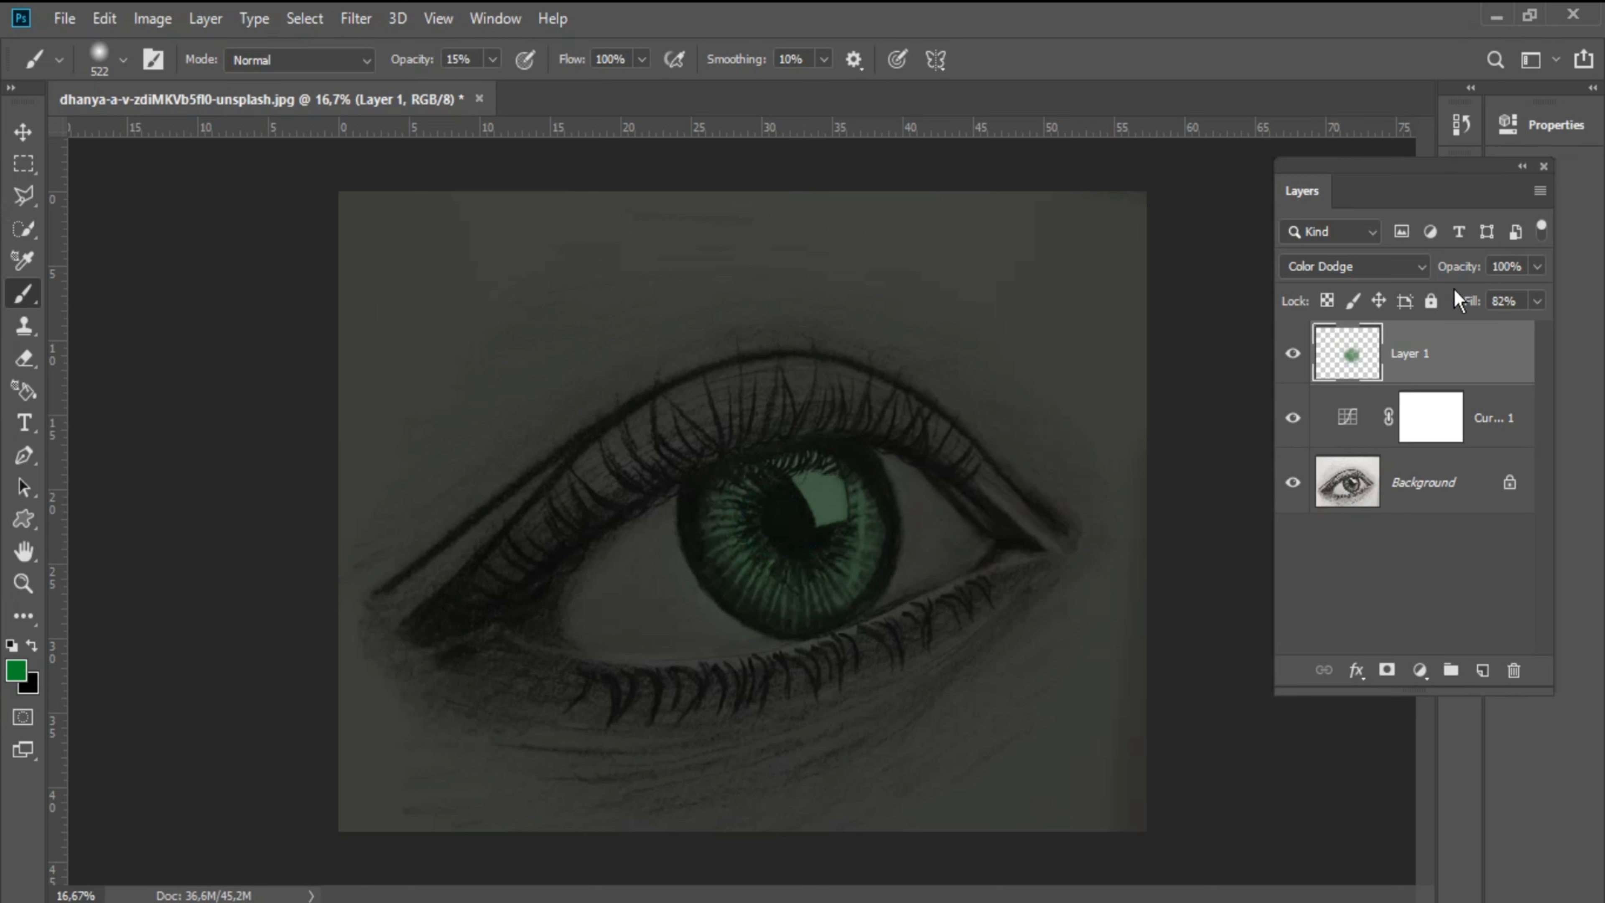
# - Raise Layer 1's fill to 91% and erase the green spill outside the iris's lower-left edge
pyautogui.moveTo(1476, 306); pyautogui.dragTo(1483, 310)
pyautogui.click(1294, 357)
pyautogui.click(1294, 358)
pyautogui.press('e')
pyautogui.moveTo(701, 649); pyautogui.dragTo(667, 604)
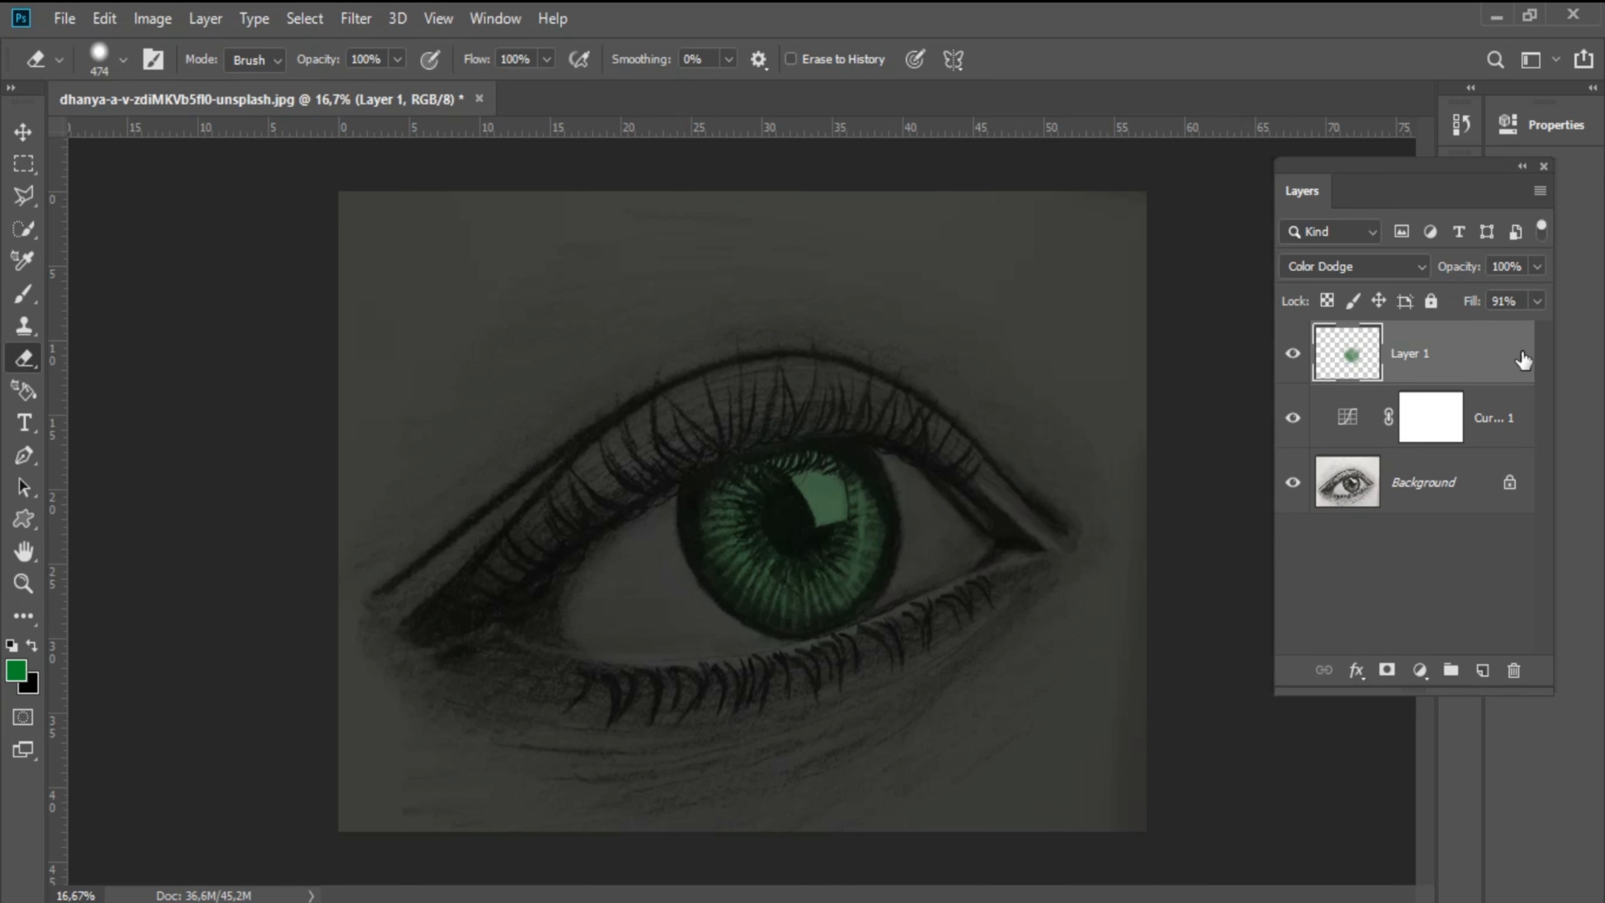
# - In Layer 1's Blend If settings, split the Underlying Layer's black slider to 0 / 50 and apply it
pyautogui.rightClick(1492, 379)
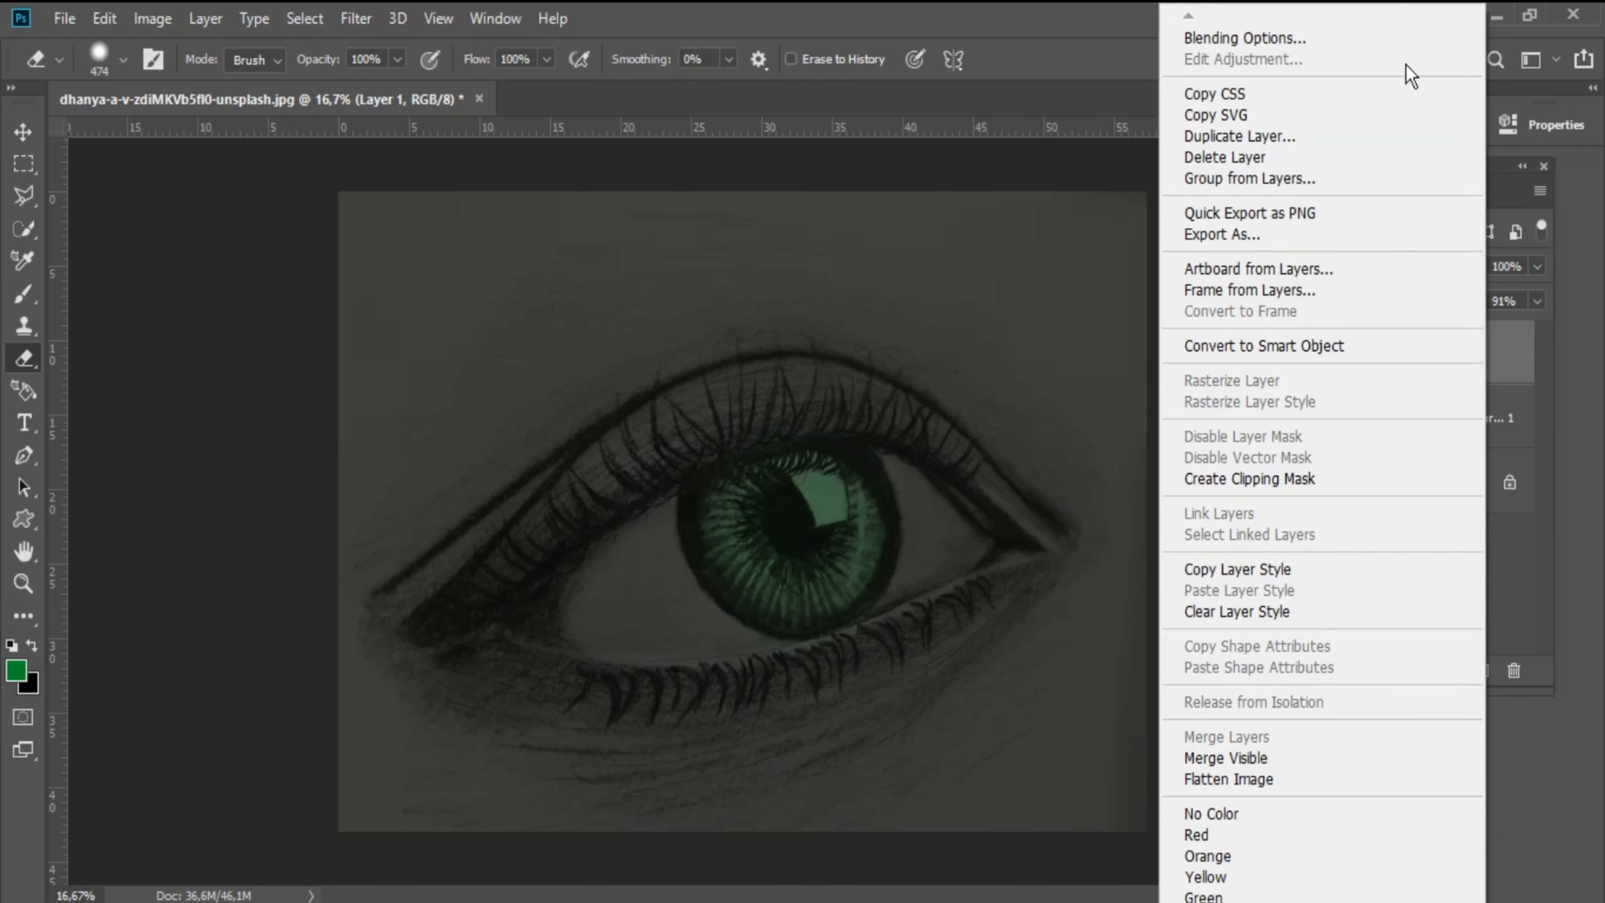
pyautogui.click(1392, 38)
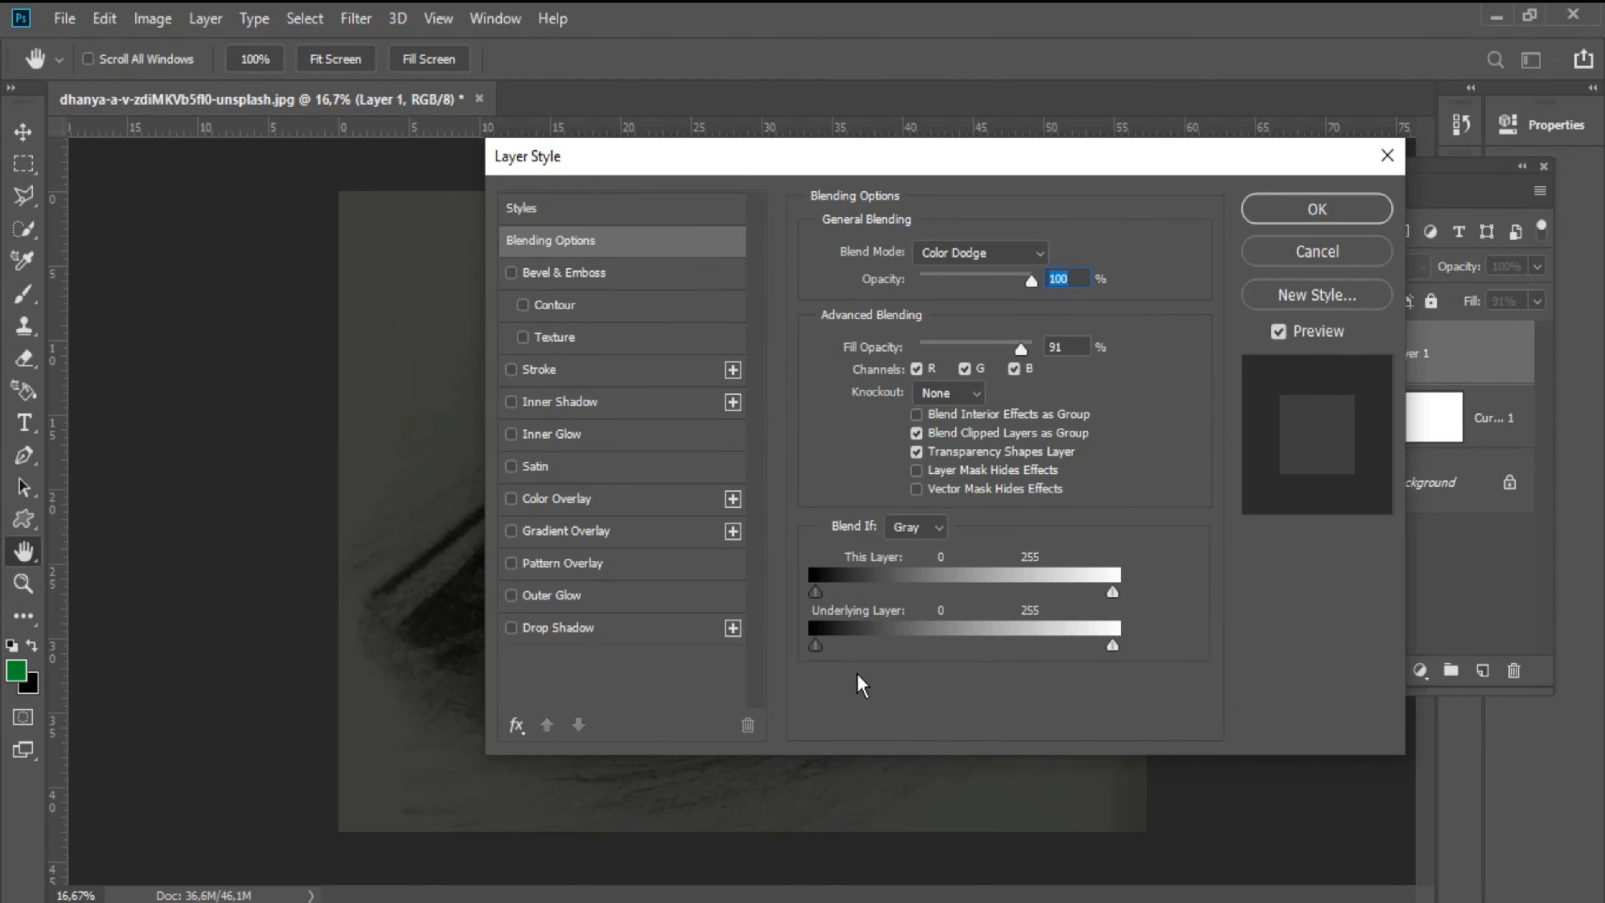
pyautogui.moveTo(848, 158); pyautogui.dragTo(1258, 24)
pyautogui.moveTo(1231, 515); pyautogui.dragTo(1285, 506)
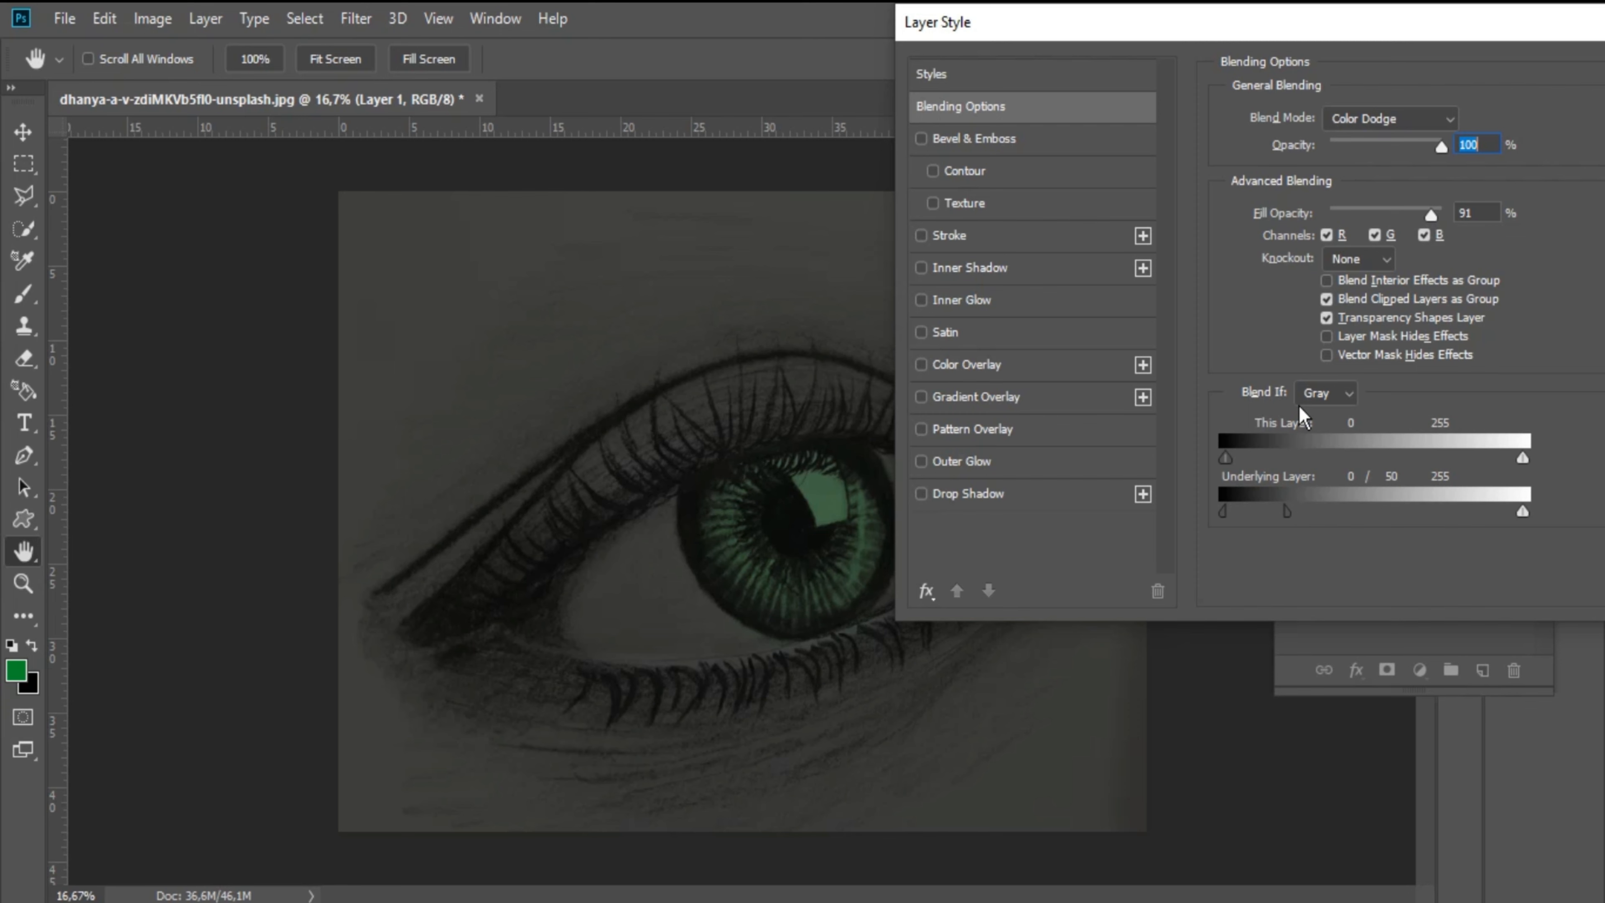
pyautogui.press('Return')
pyautogui.press('e')
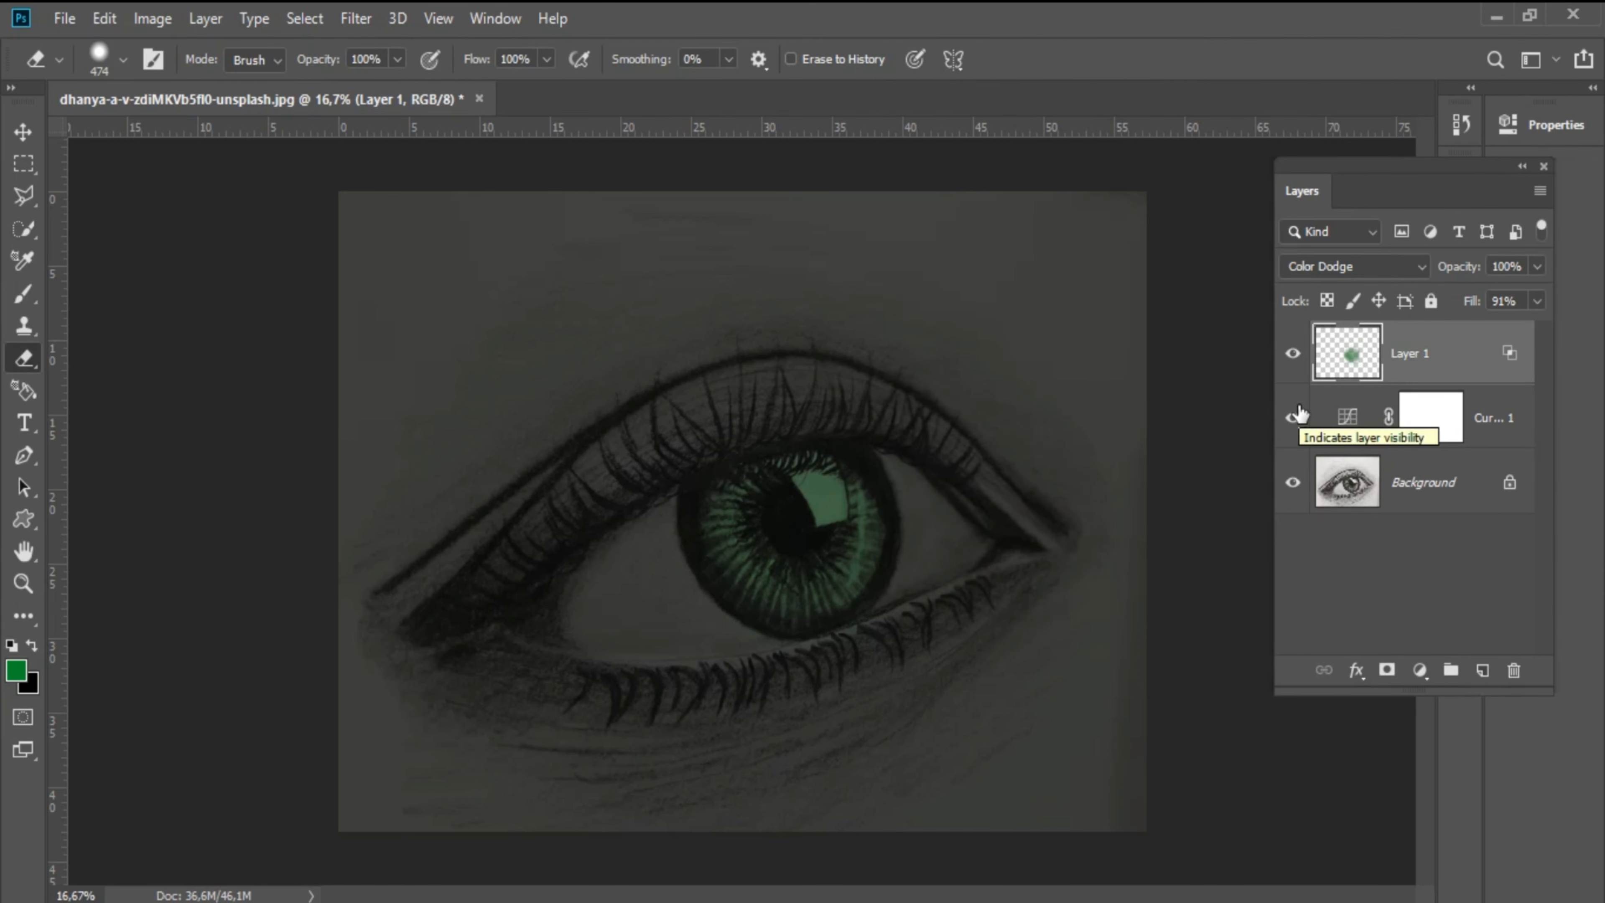
# - Add another empty layer above Layer 1 and set the brush opacity to 17%
pyautogui.click(1483, 670)
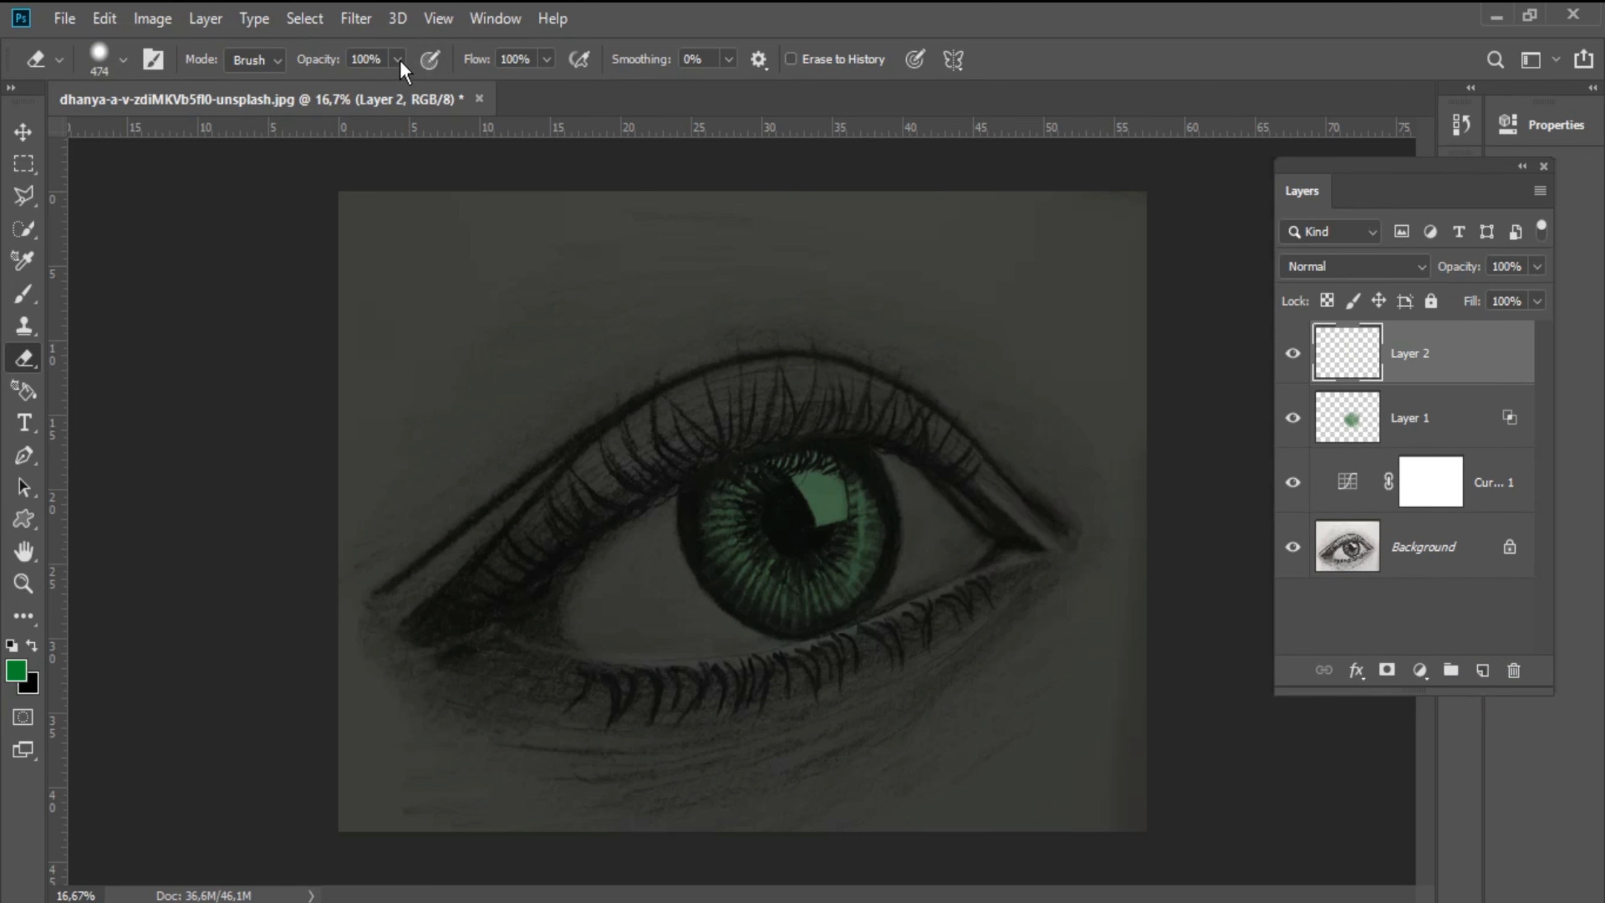
pyautogui.press('b')
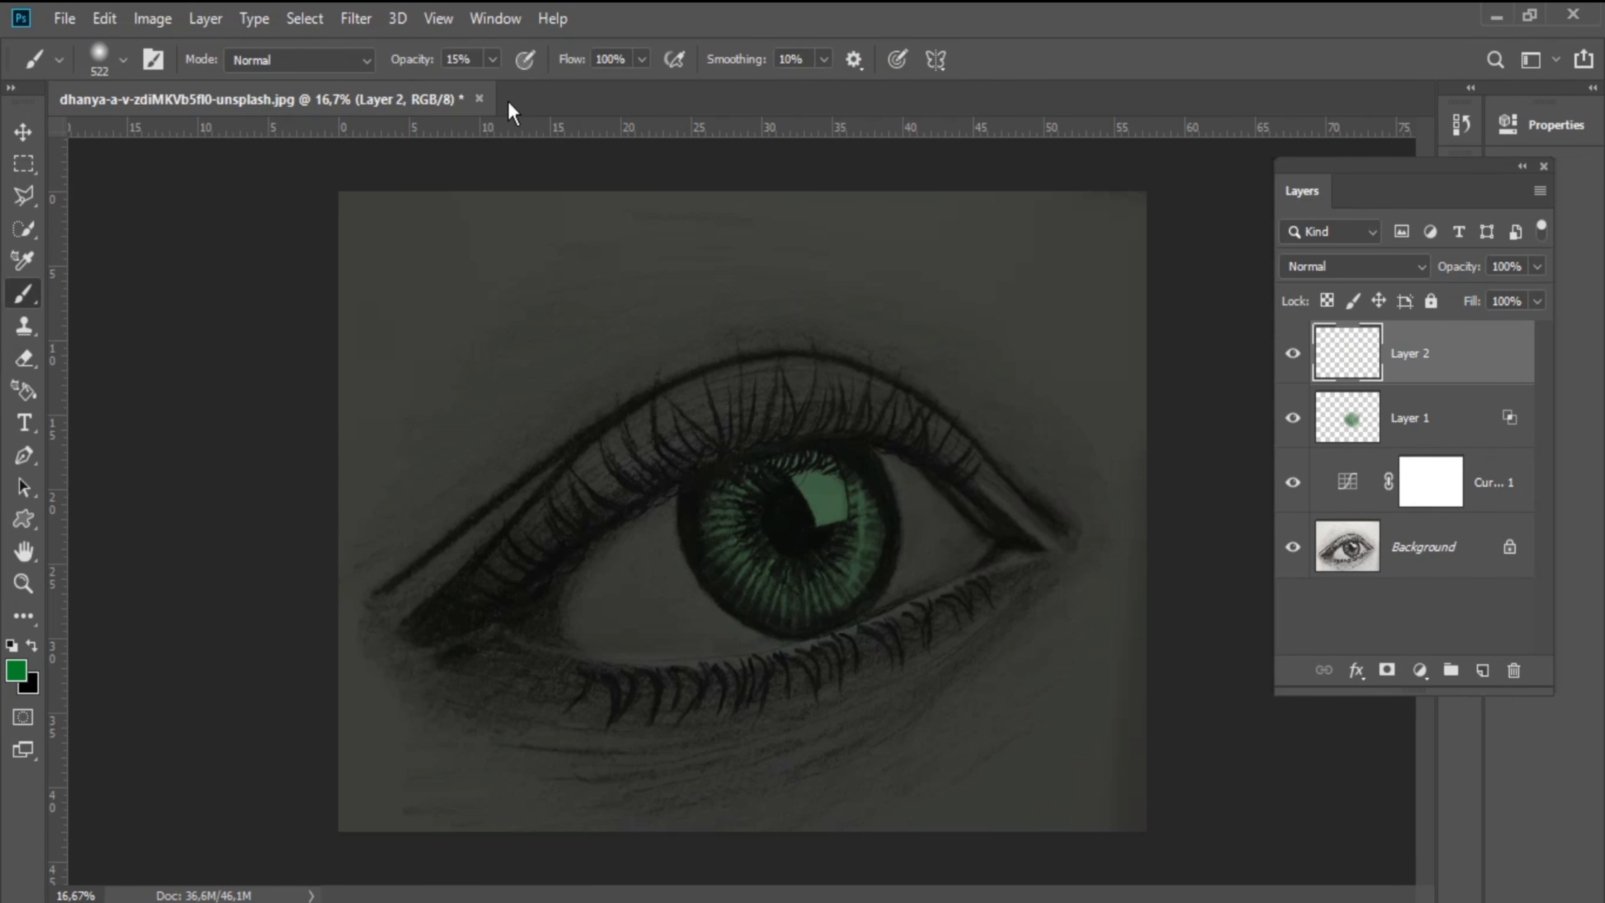
pyautogui.click(494, 59)
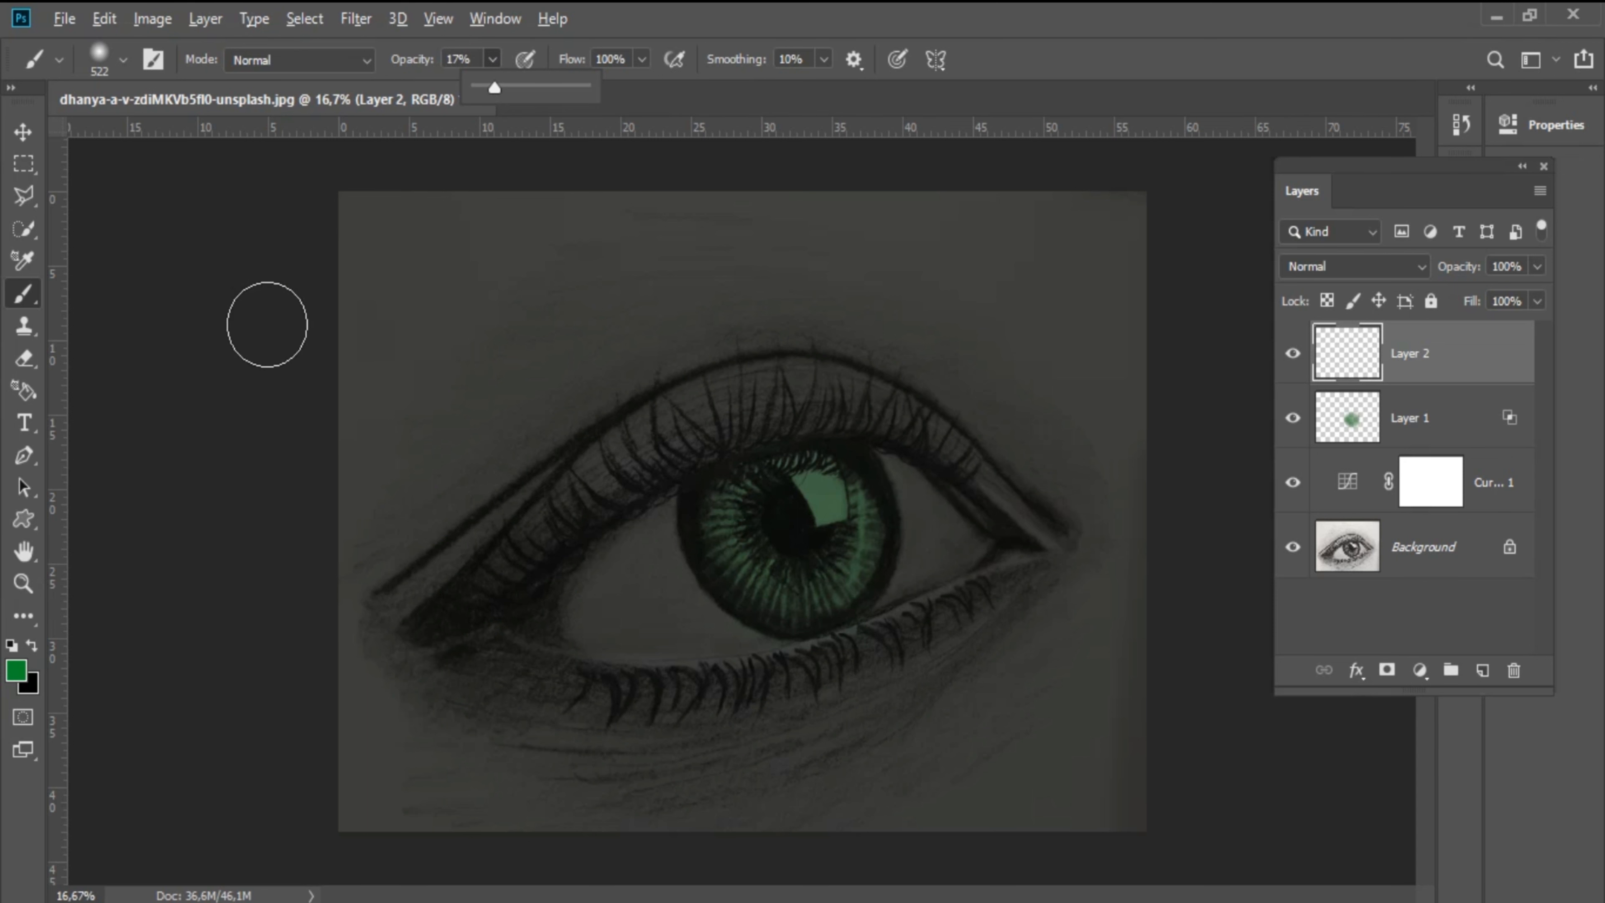
pyautogui.click(267, 324)
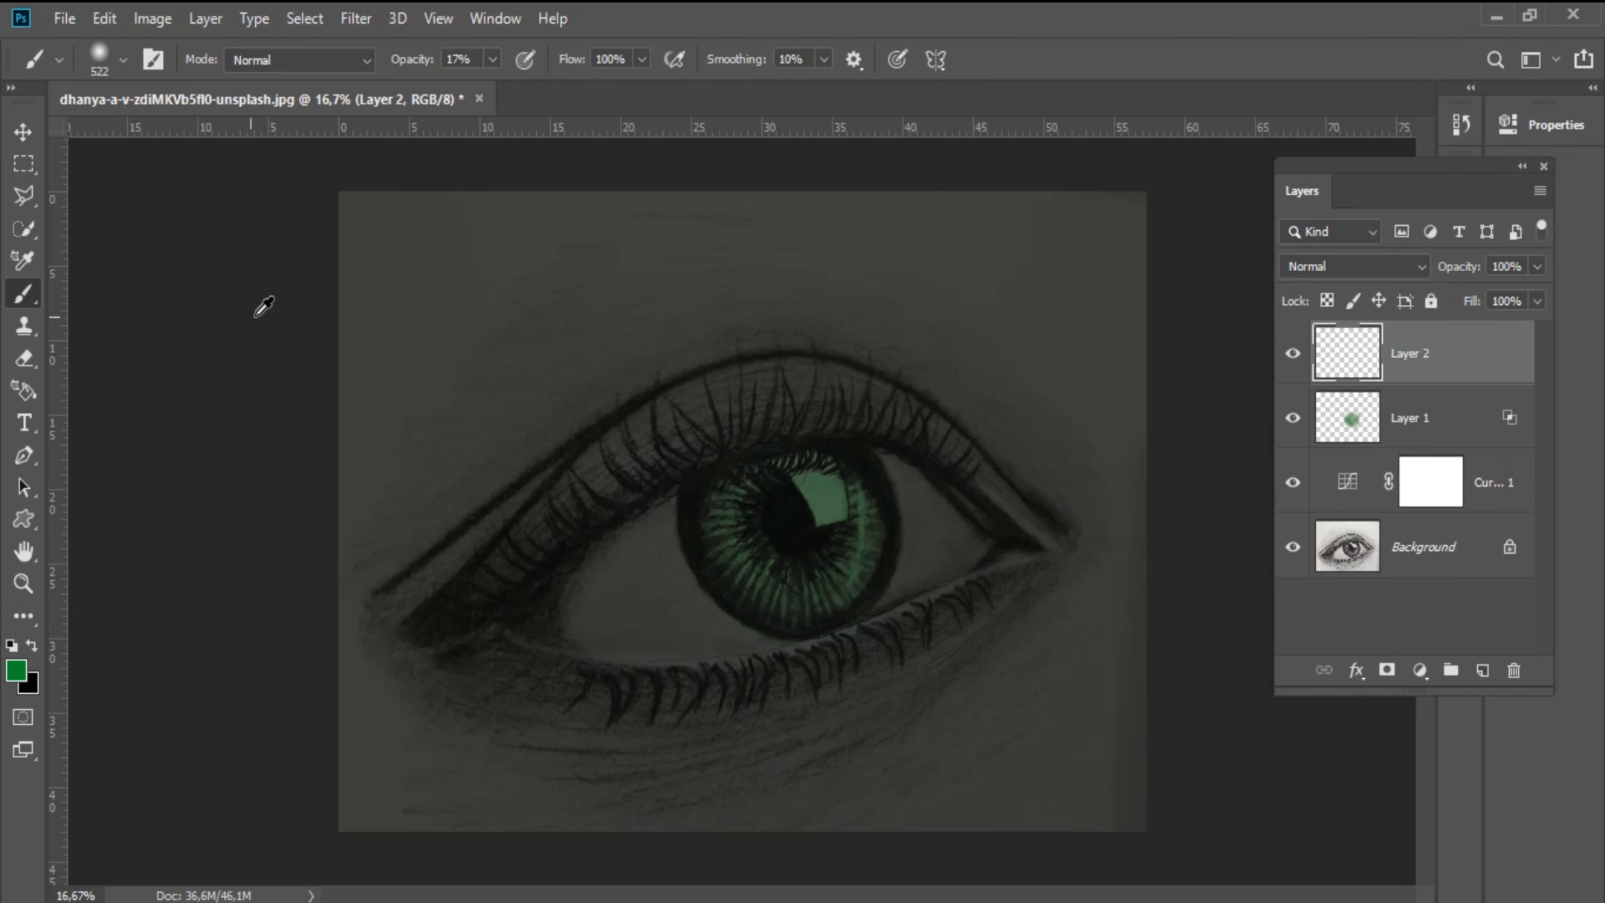
# - Reduce the brush size to 114 and set the foreground colour to bright green #10da53
pyautogui.moveTo(560, 300); pyautogui.dragTo(519, 294)
pyautogui.click(20, 675)
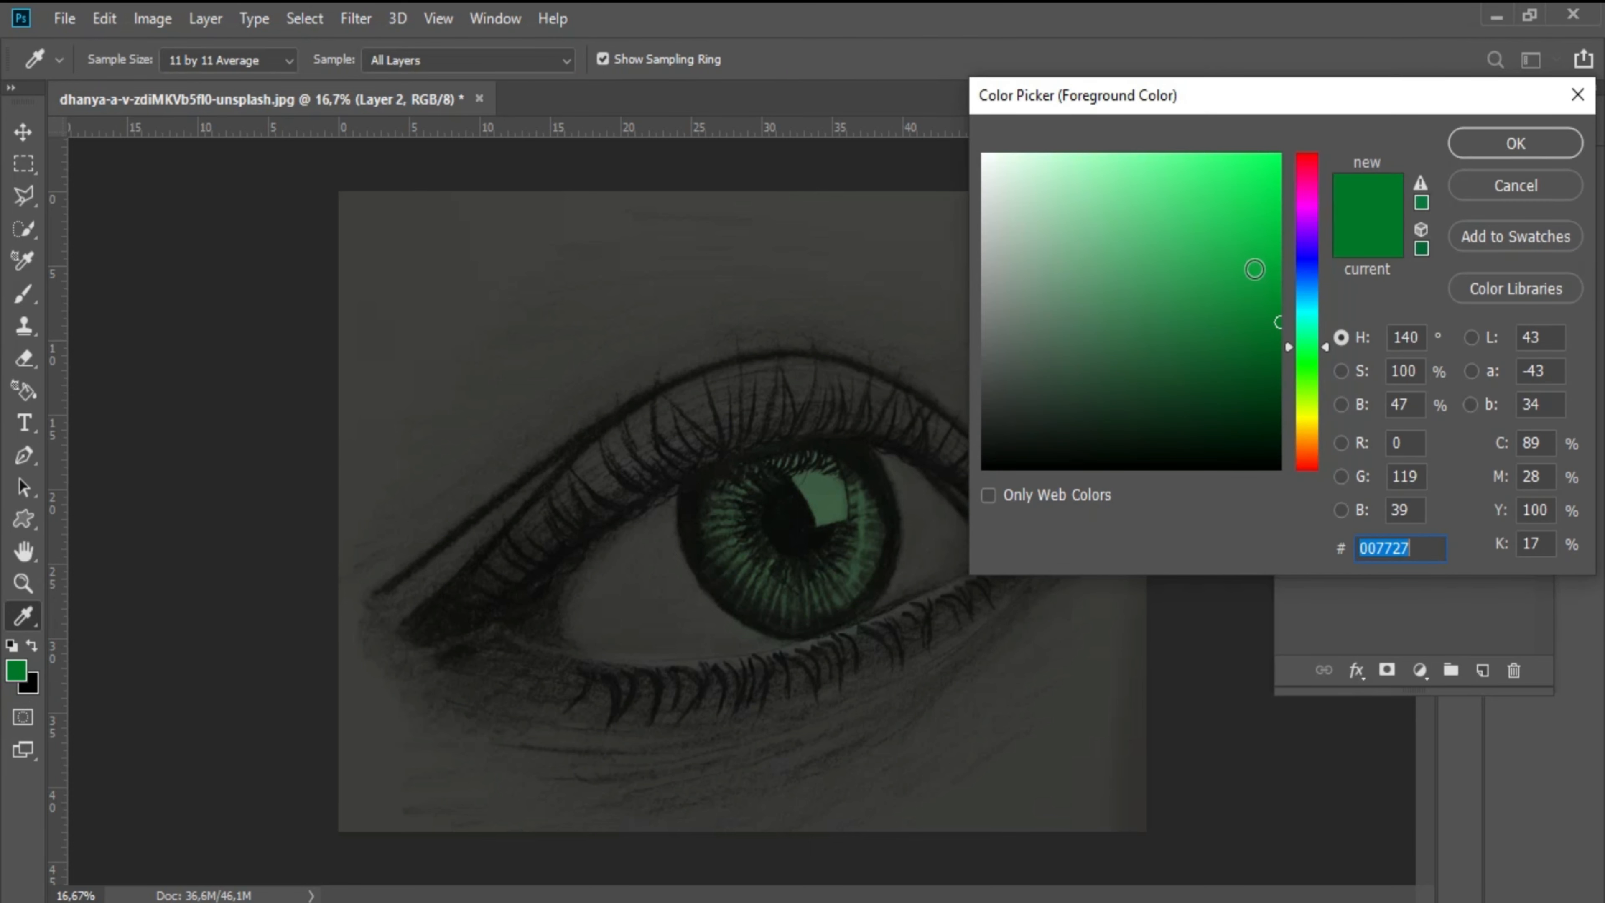
pyautogui.click(1263, 199)
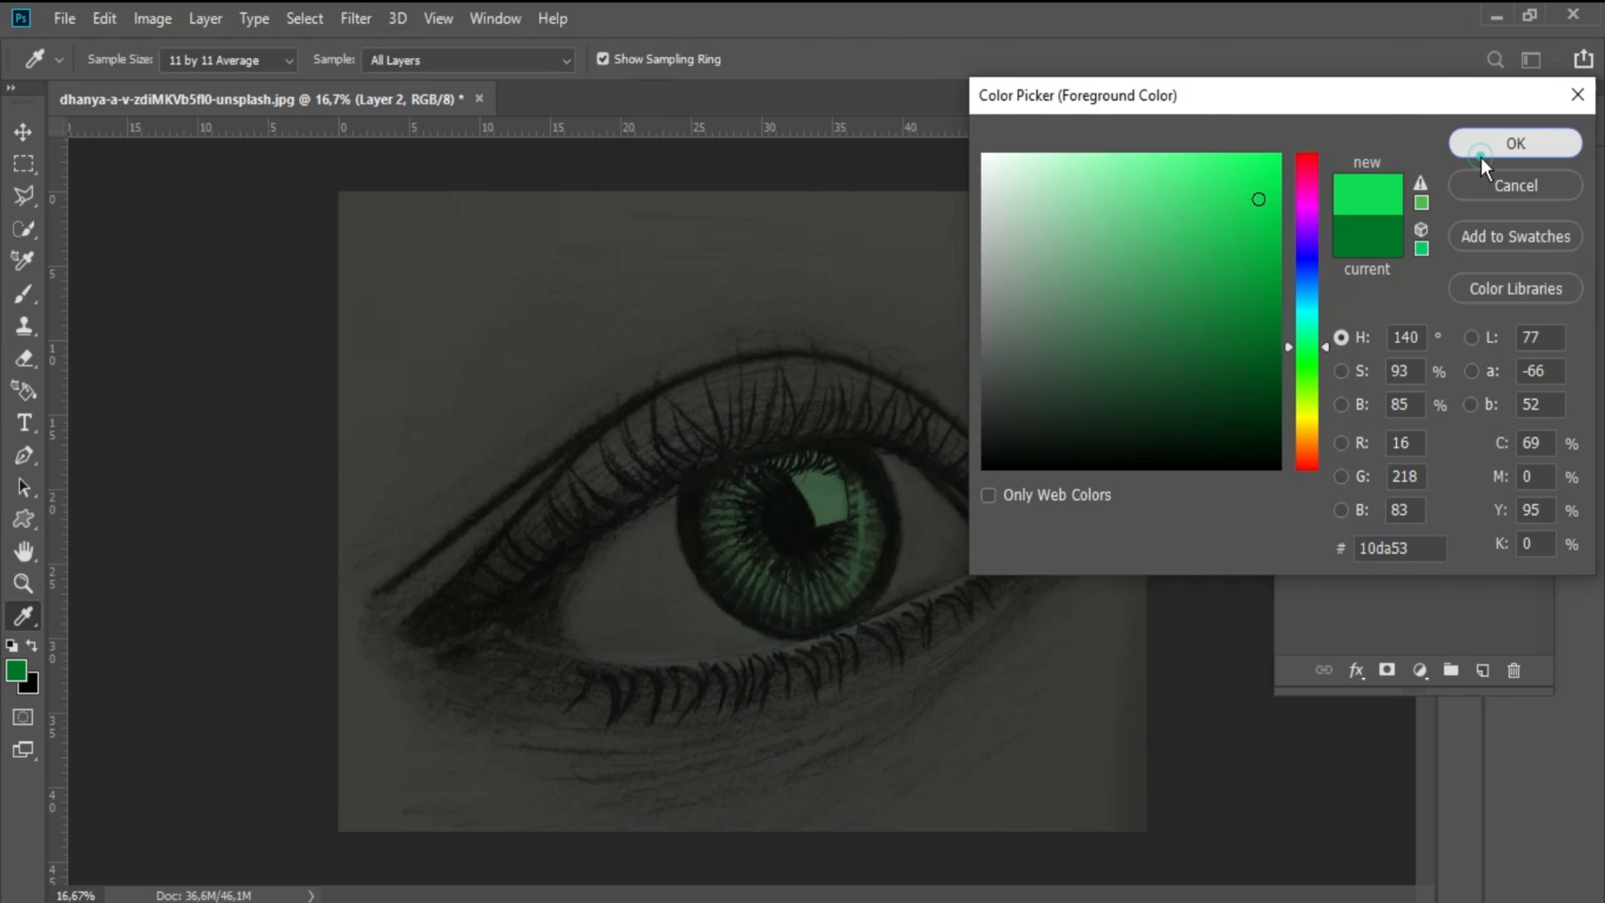
pyautogui.click(1481, 157)
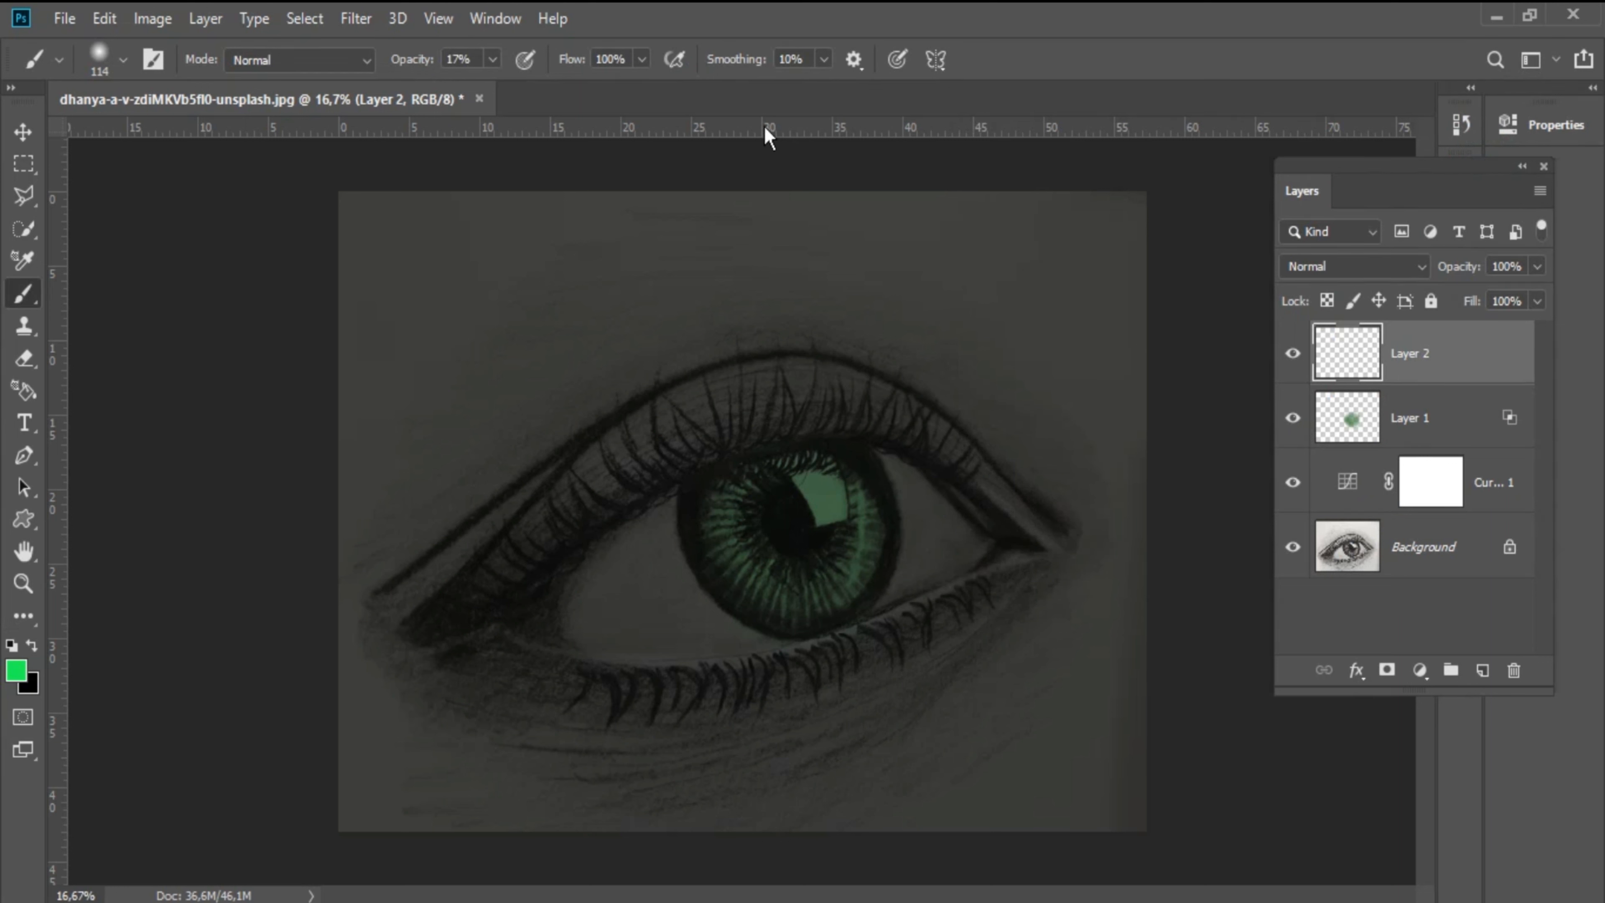
# - Set Layer 2's blend mode to Overlay and brighten the iris with green brush strokes, toggling the layer's visibility to compare
pyautogui.click(1382, 269)
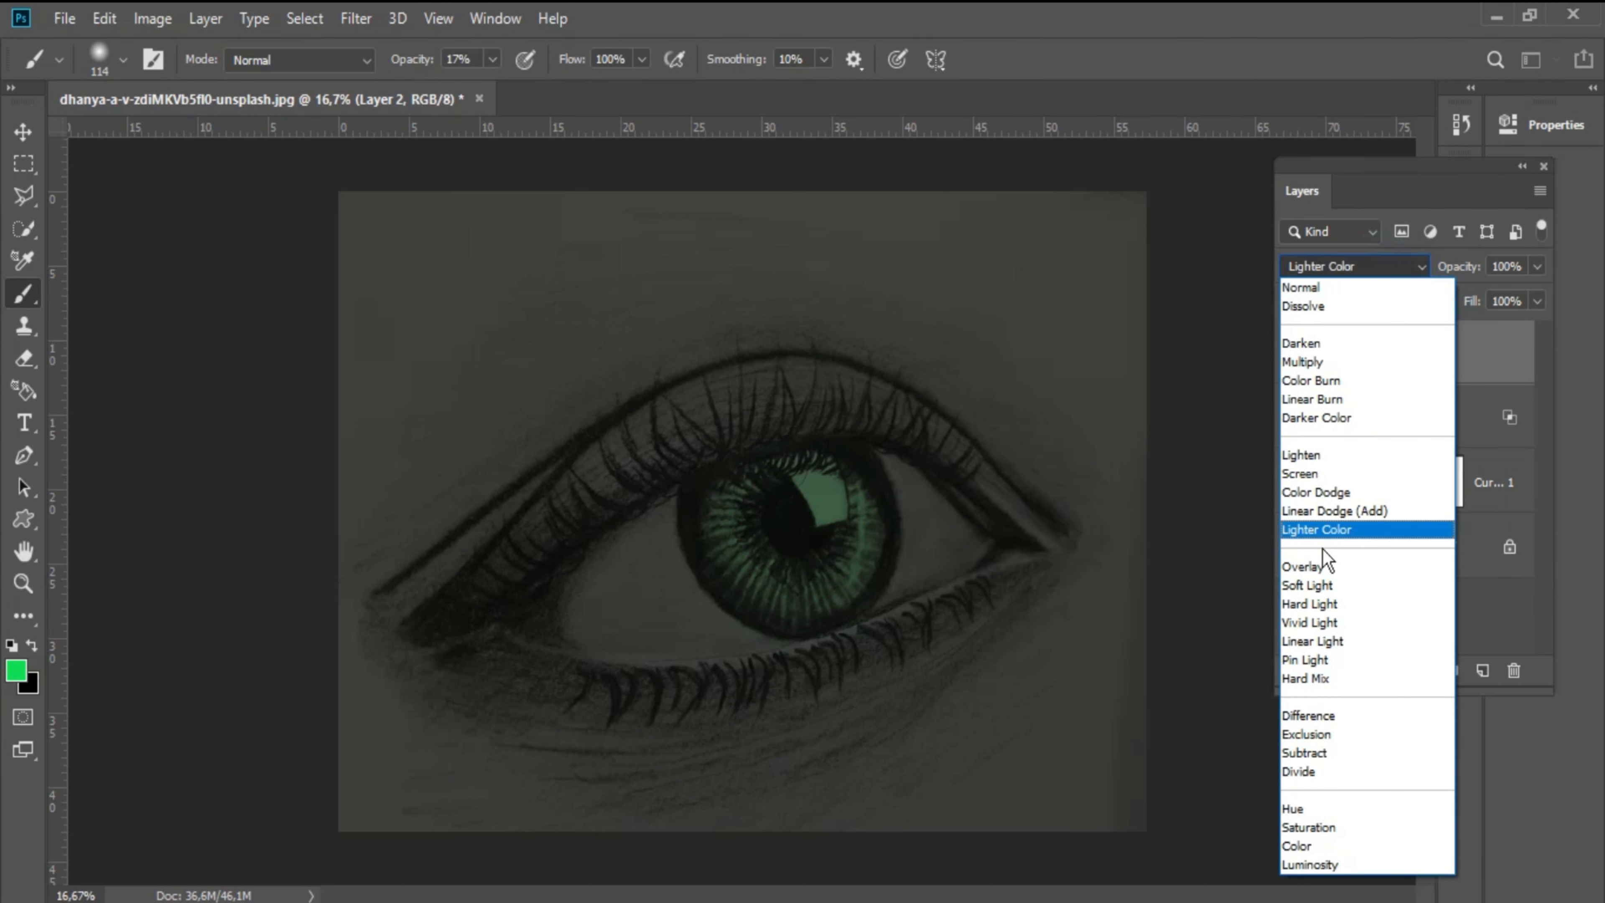
pyautogui.click(1319, 569)
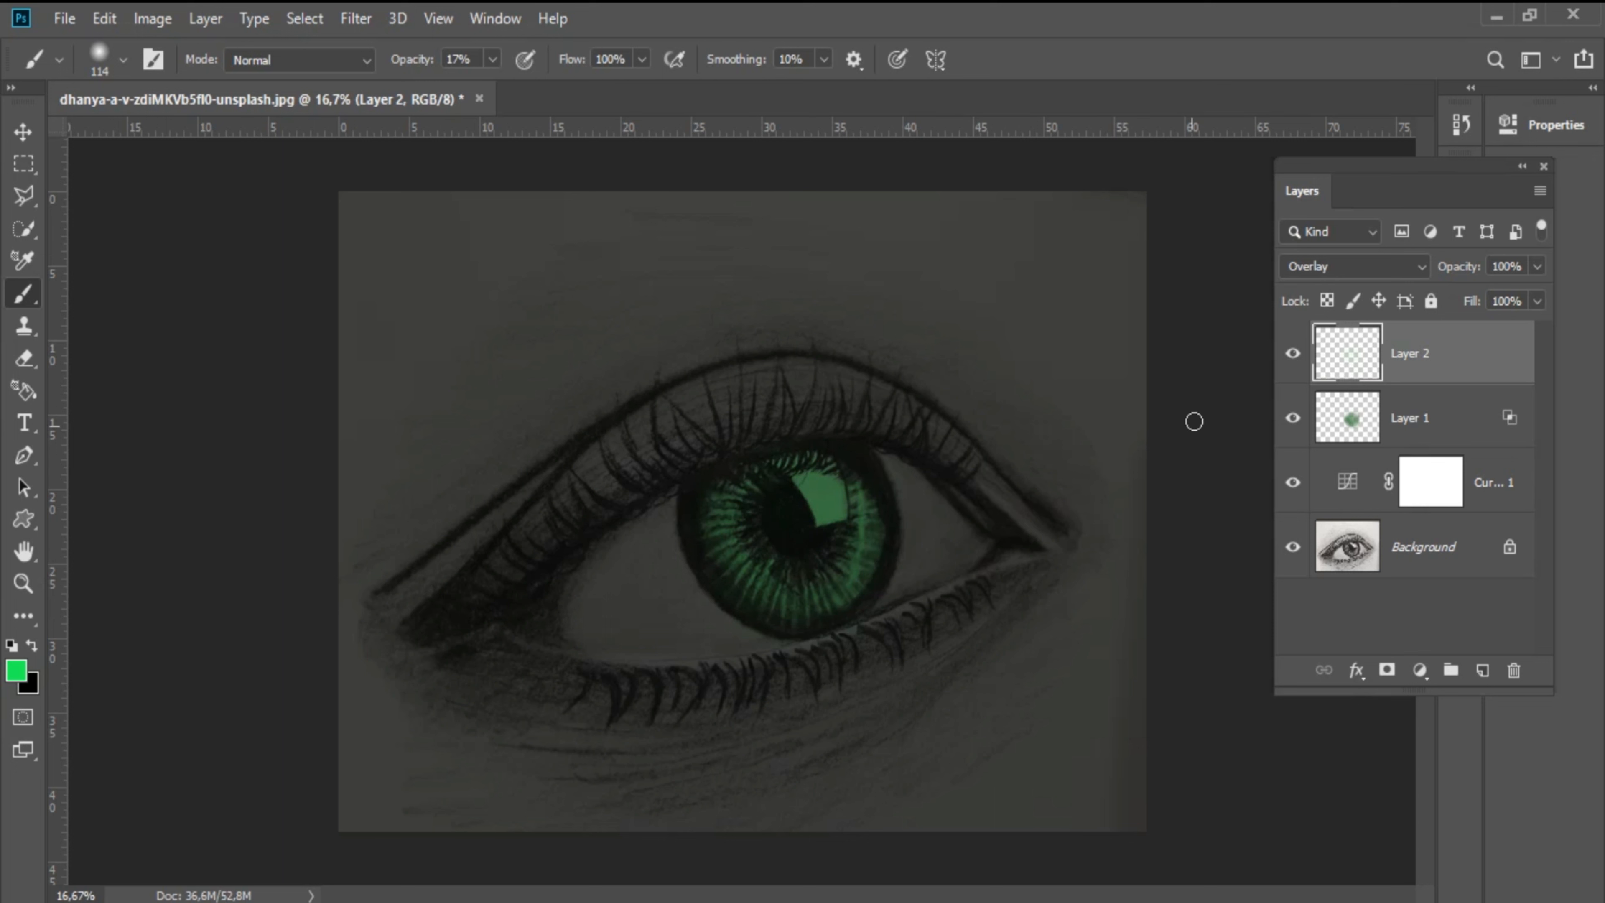
pyautogui.click(1290, 359)
pyautogui.click(1290, 359)
# - Add an empty layer directly above the Curves adjustment and choose a darker green as the foreground colour
pyautogui.click(1437, 486)
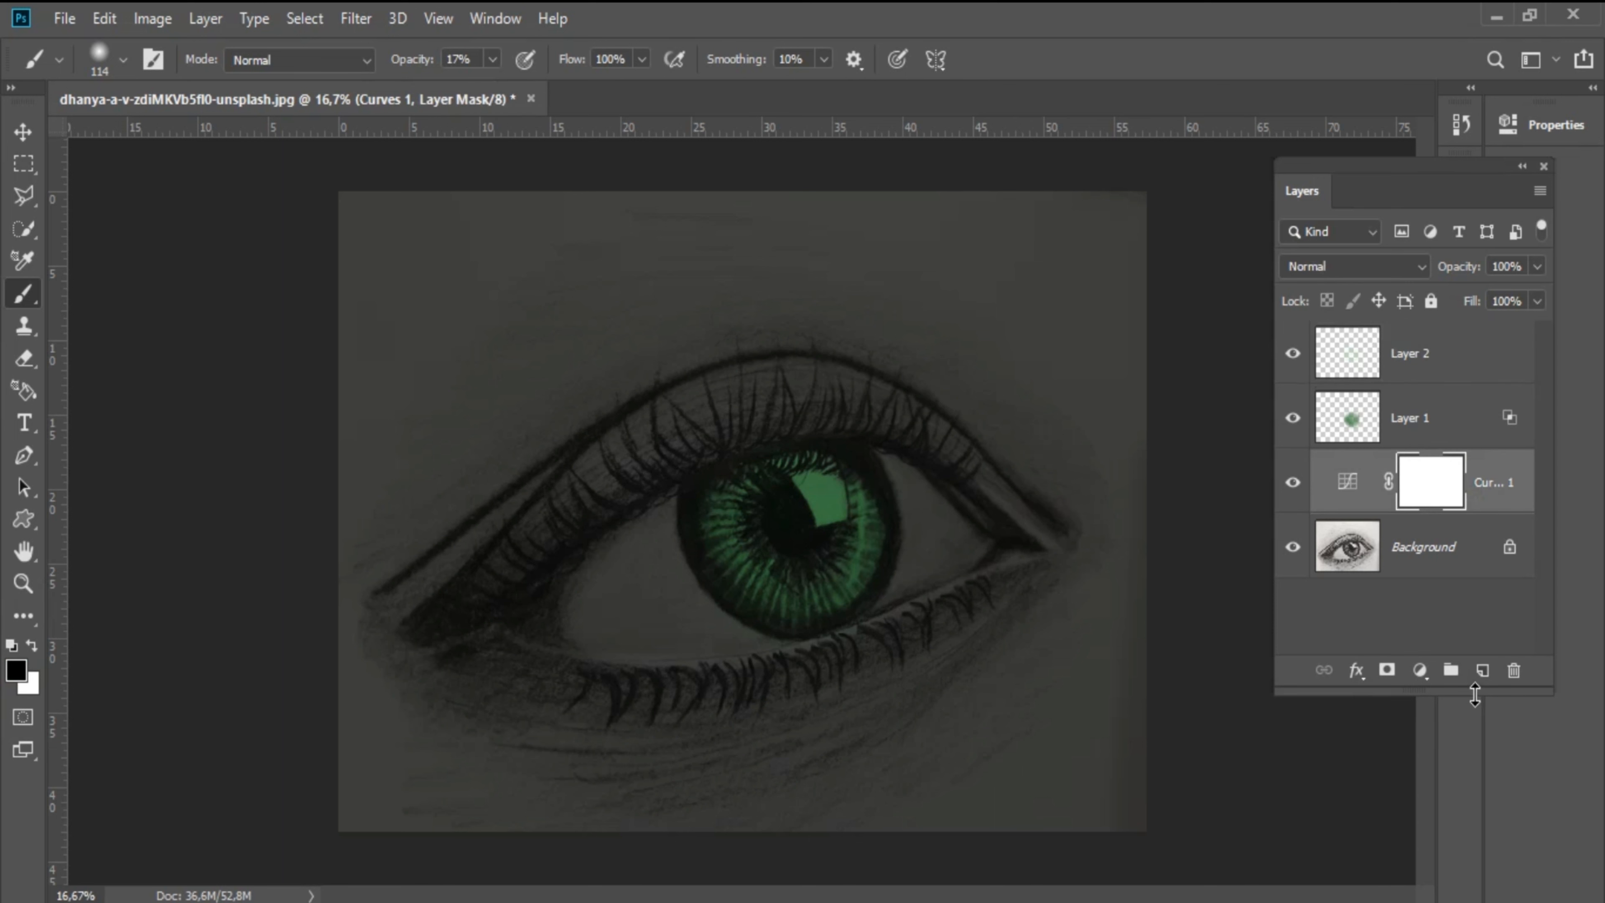
pyautogui.click(1483, 670)
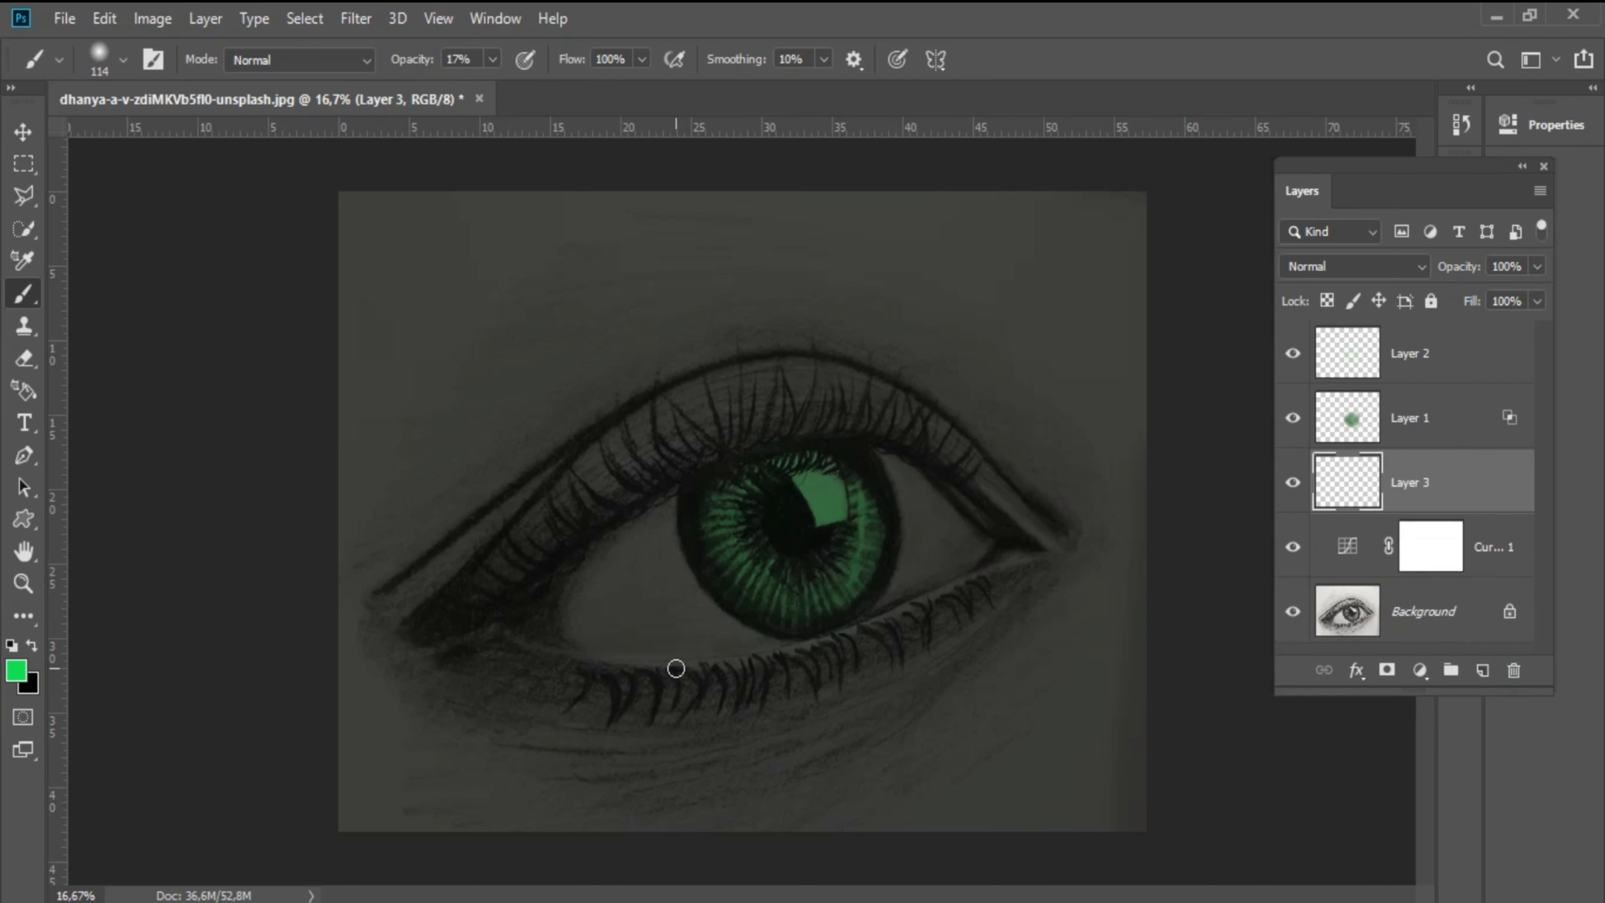
pyautogui.keyDown('ctrl'); pyautogui.click(842, 635); pyautogui.keyUp('ctrl')
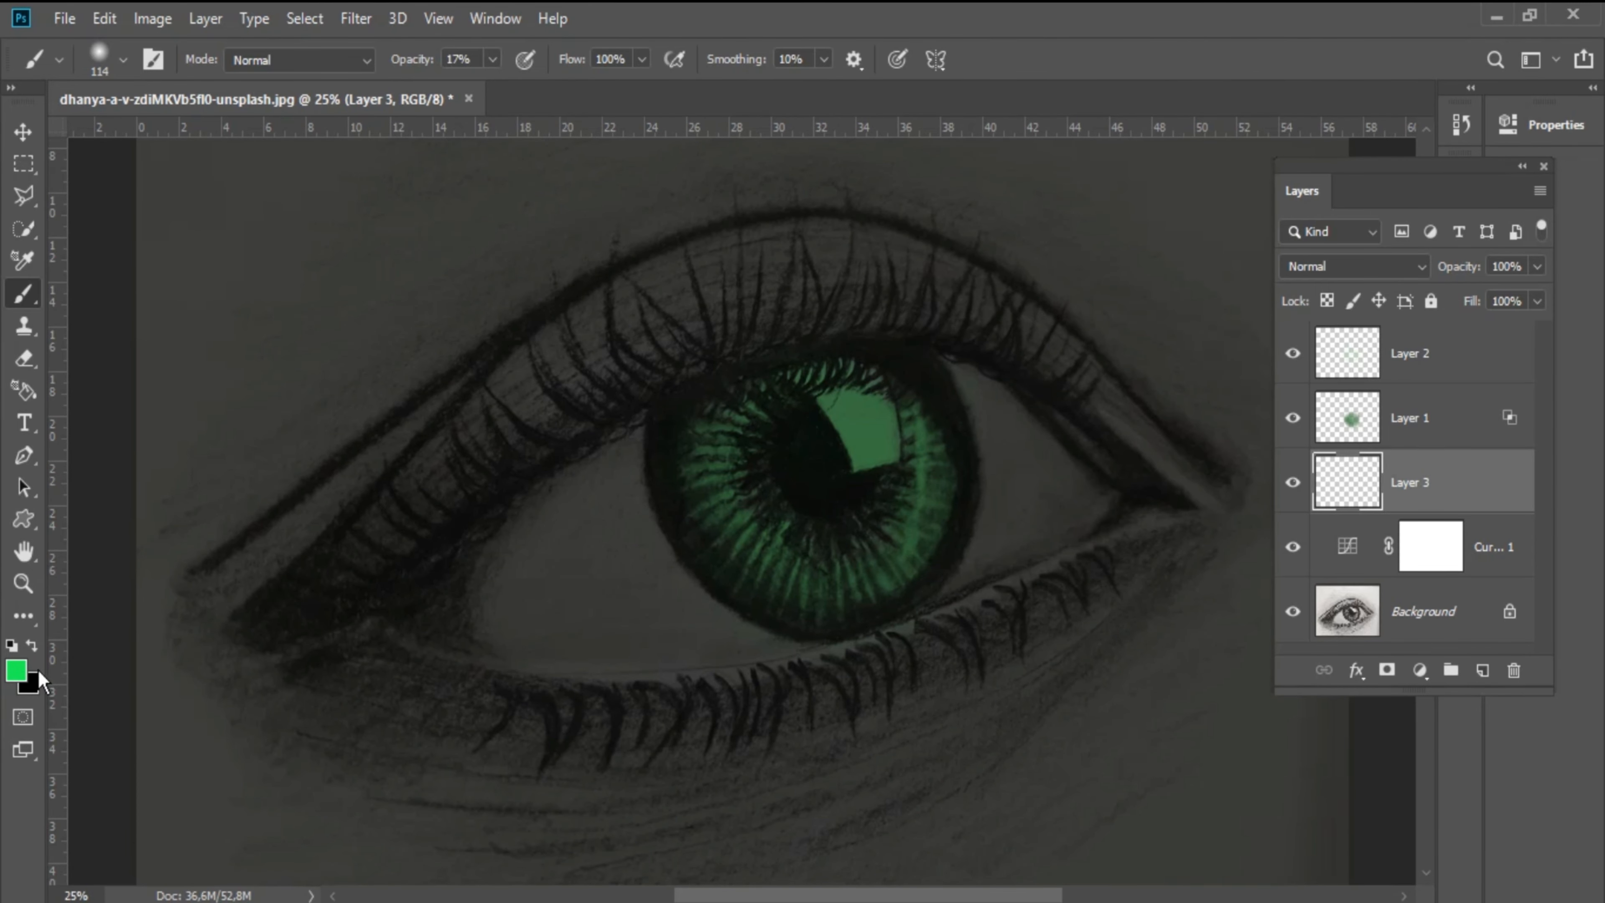
pyautogui.click(17, 670)
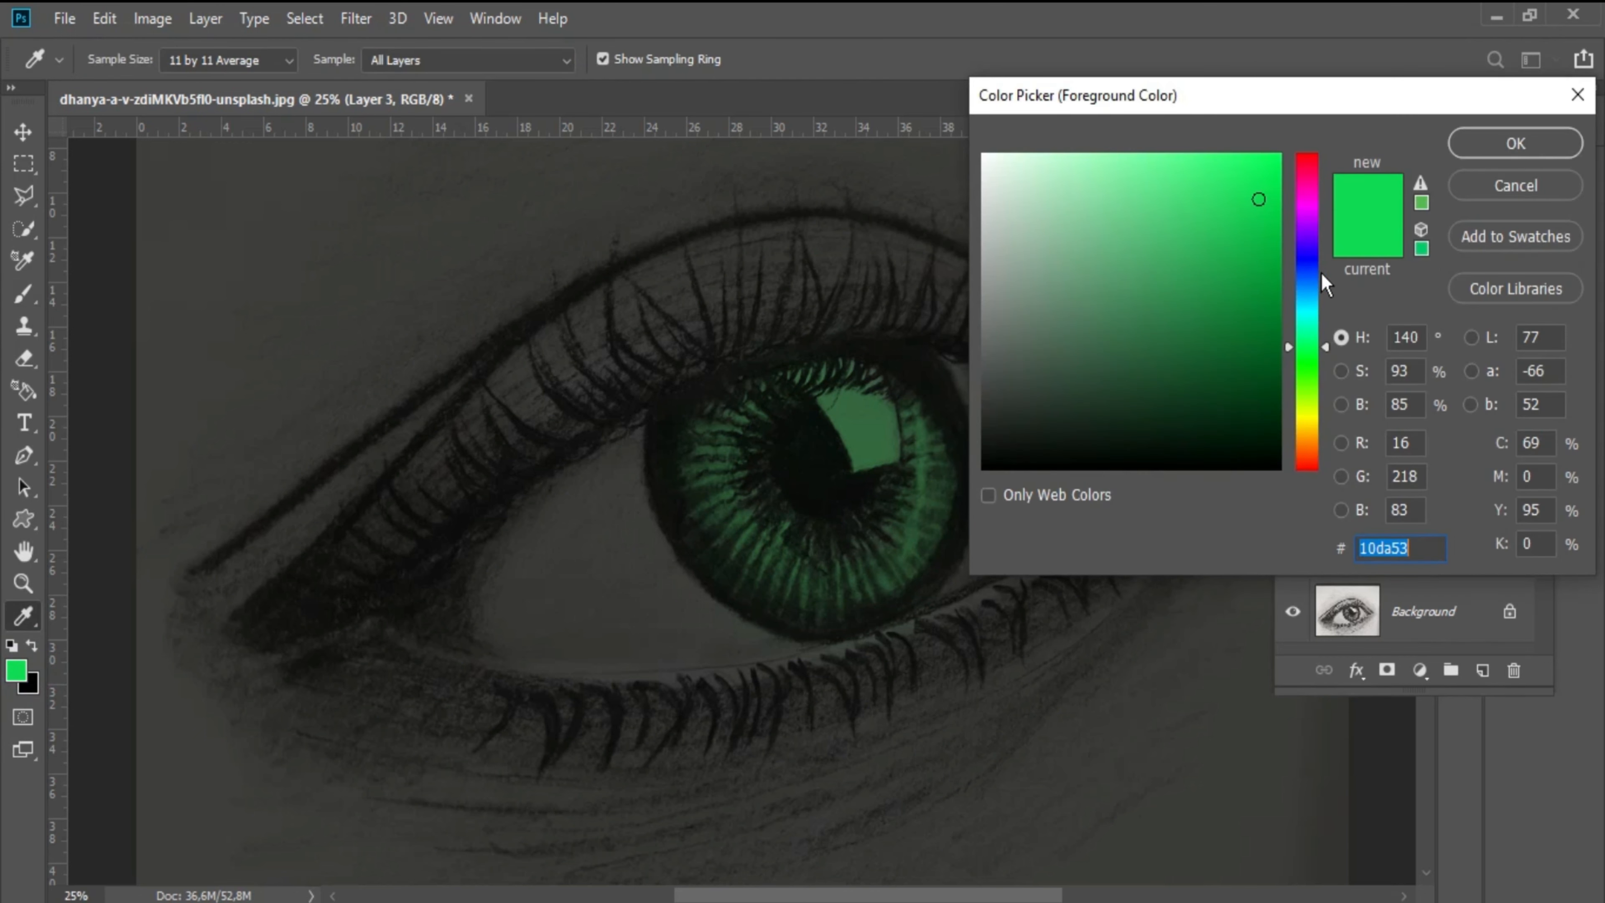
pyautogui.click(1276, 292)
pyautogui.click(1498, 155)
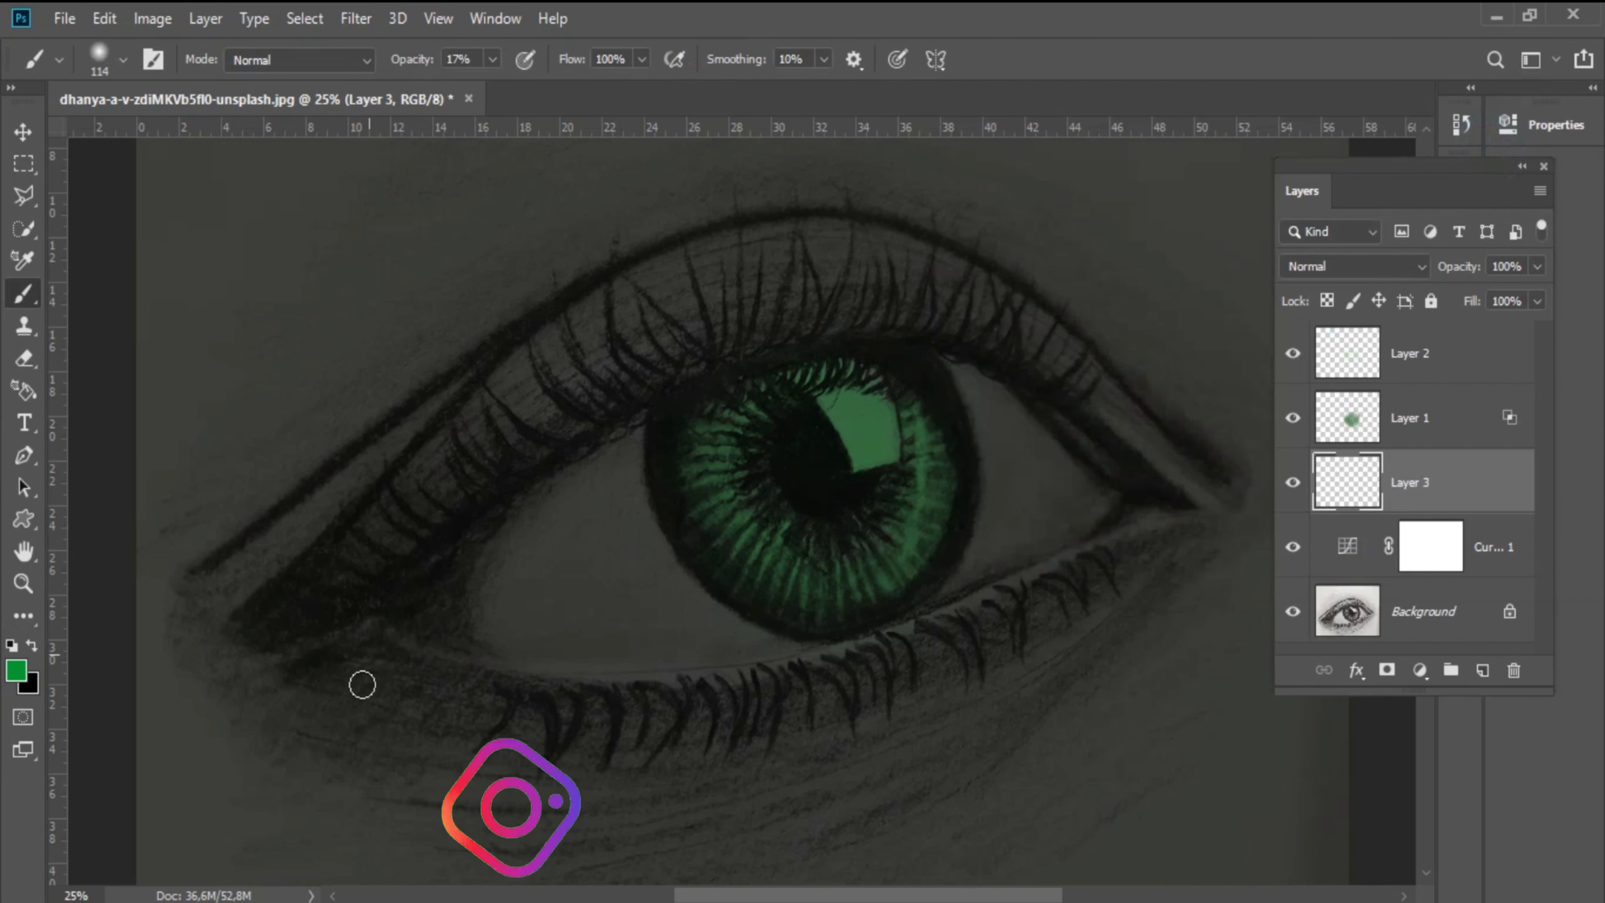
# - Try a size 34 brush for a green stroke along the lower lid's rim beneath the iris
pyautogui.moveTo(763, 665)
pyautogui.mouseDown()
pyautogui.moveTo(744, 662)
pyautogui.moveTo(763, 658)
pyautogui.mouseUp()
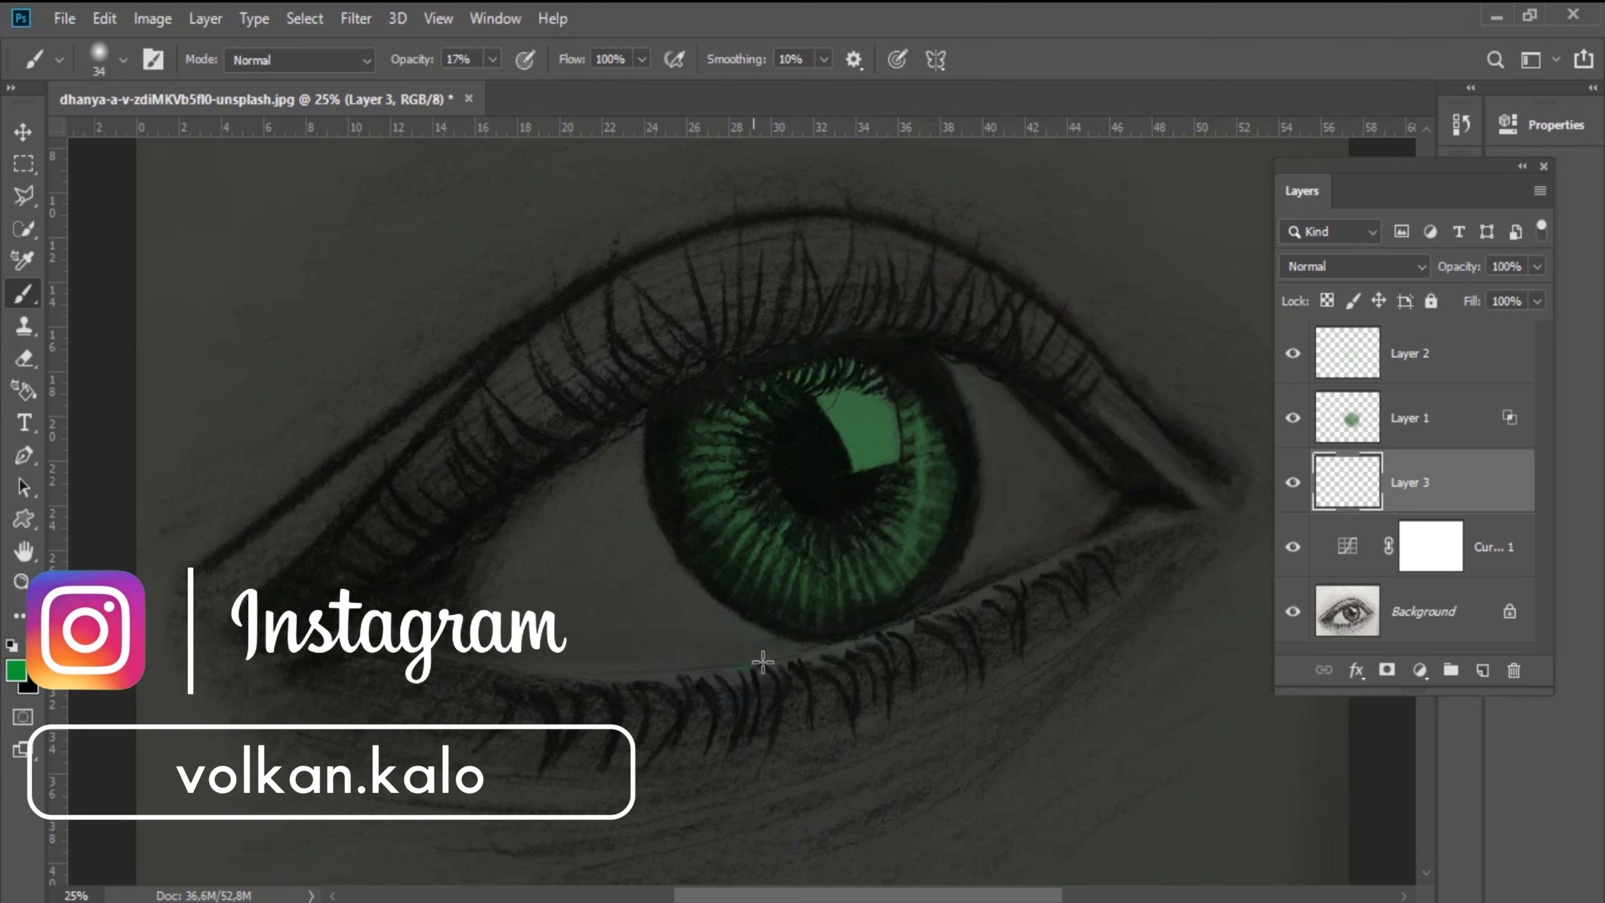
pyautogui.moveTo(897, 630)
pyautogui.mouseDown()
pyautogui.moveTo(976, 607)
pyautogui.moveTo(995, 577)
pyautogui.mouseUp()
pyautogui.hotkey('ctrl', 'z')
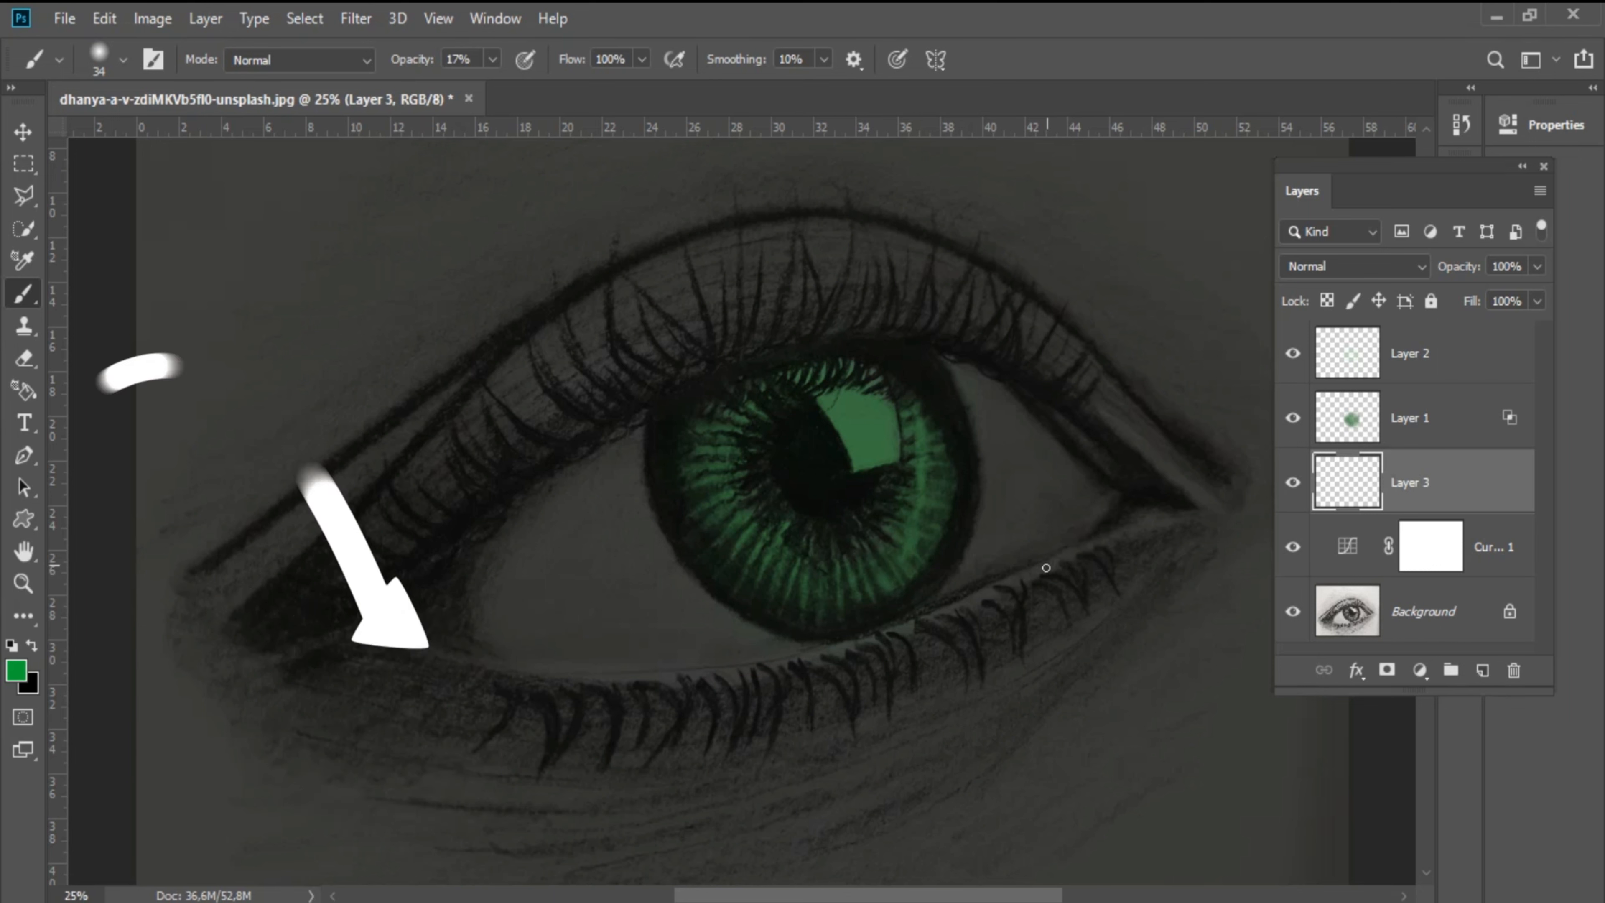
# - Try freehand green strokes along the lower lid's rim and above the iris, ending with brush size 42, and undo them
pyautogui.moveTo(1010, 594); pyautogui.dragTo(1005, 587)
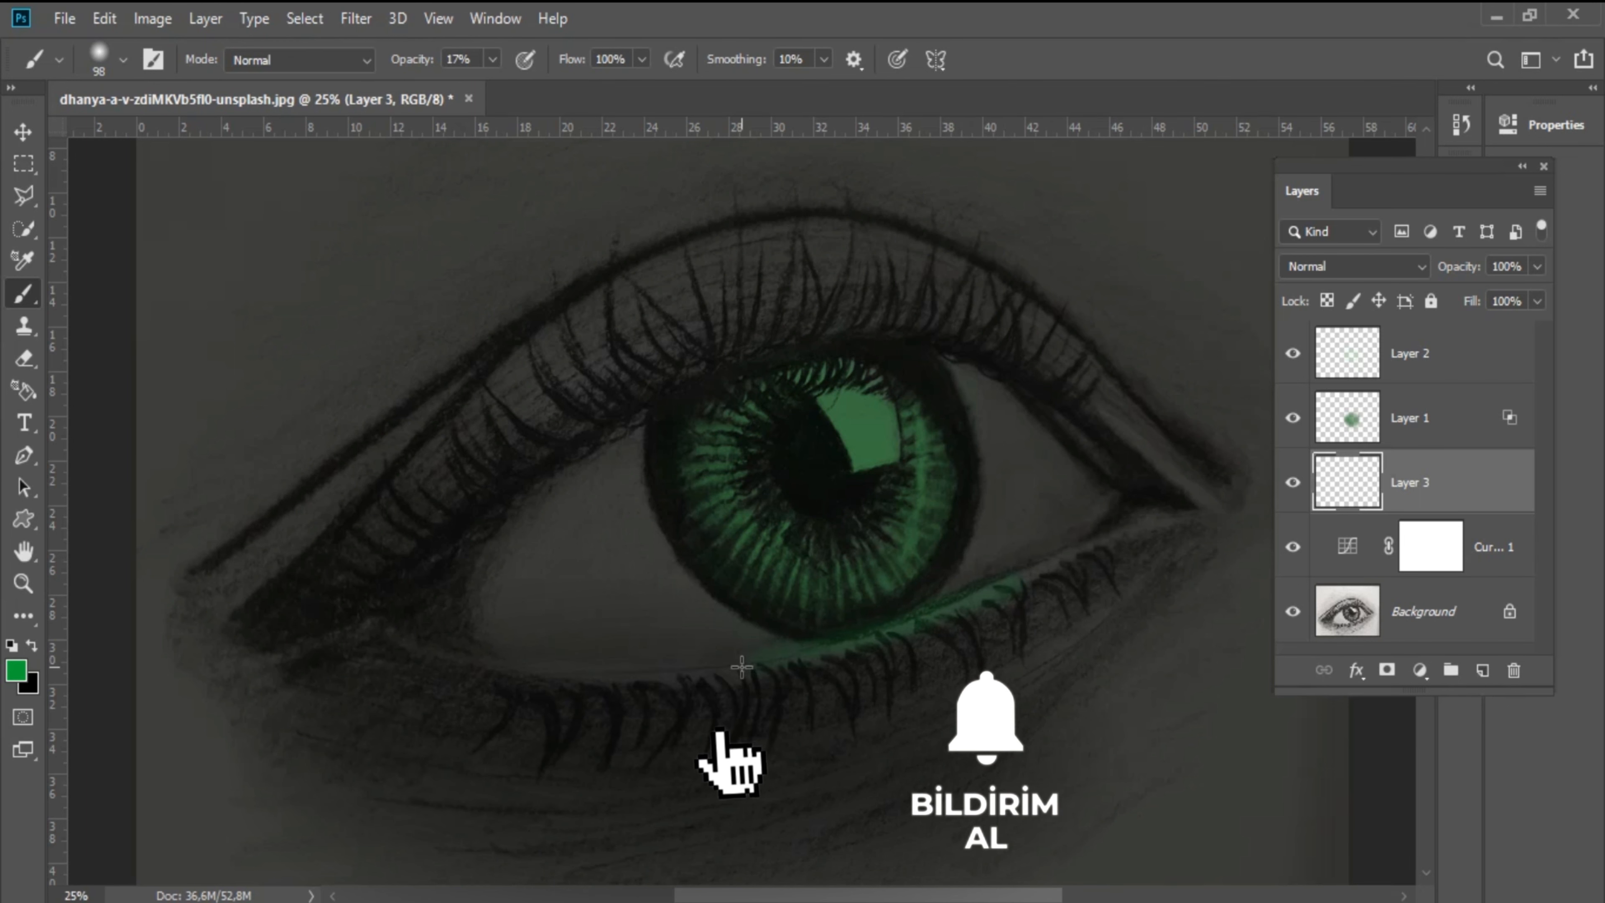
pyautogui.moveTo(727, 677); pyautogui.dragTo(808, 658)
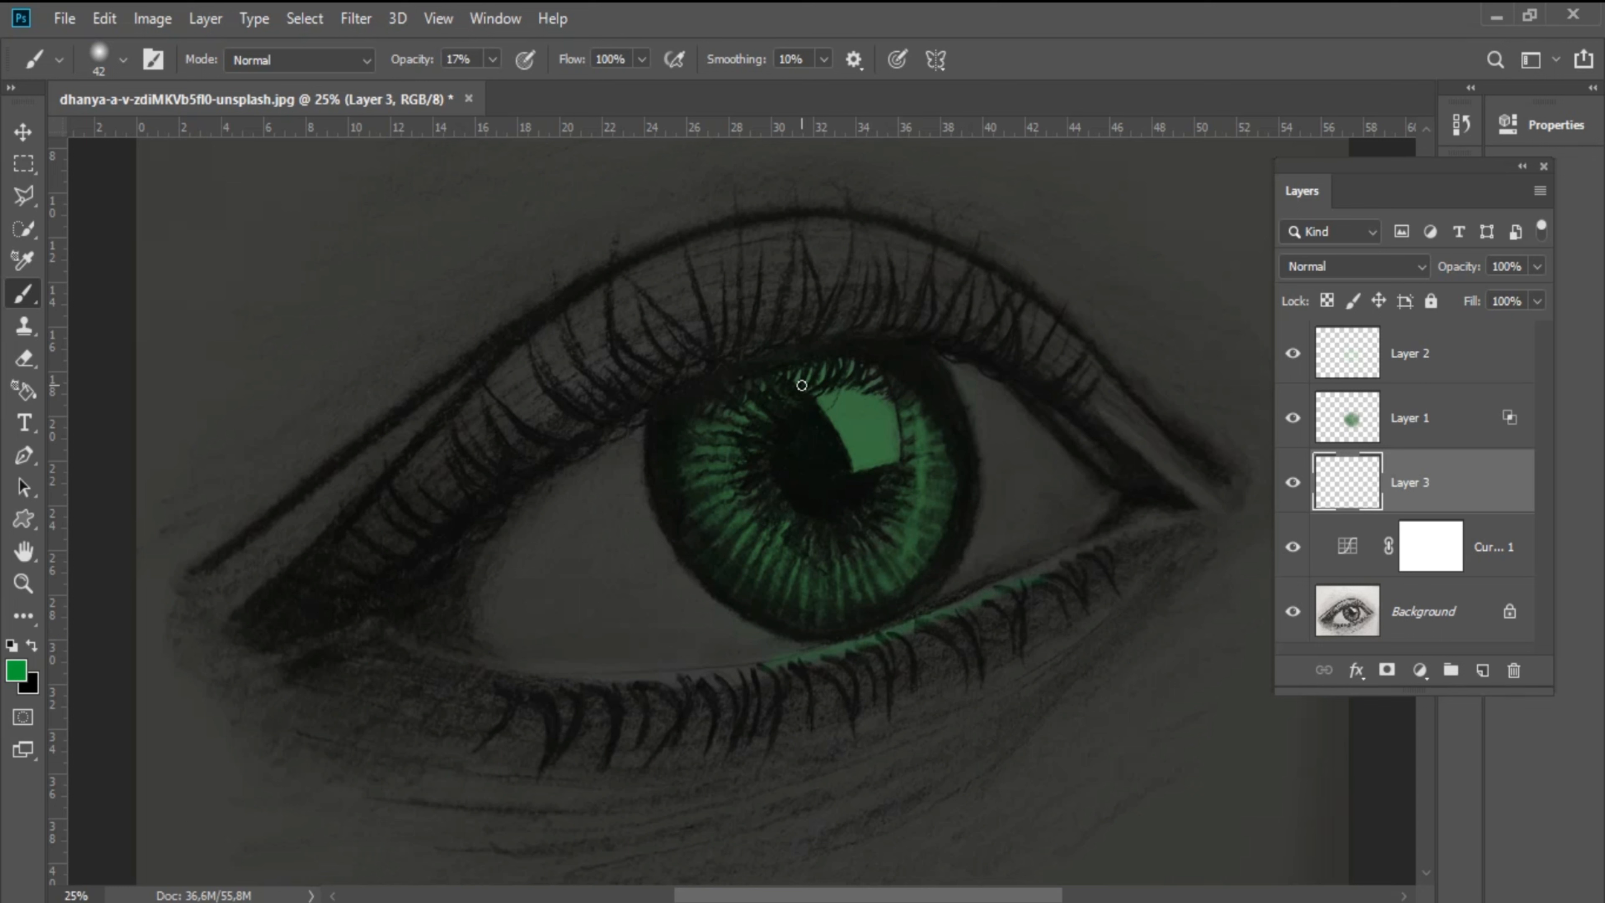
pyautogui.moveTo(787, 667); pyautogui.dragTo(735, 674)
pyautogui.moveTo(780, 353)
pyautogui.mouseDown()
pyautogui.moveTo(721, 364)
pyautogui.moveTo(798, 347)
pyautogui.mouseUp()
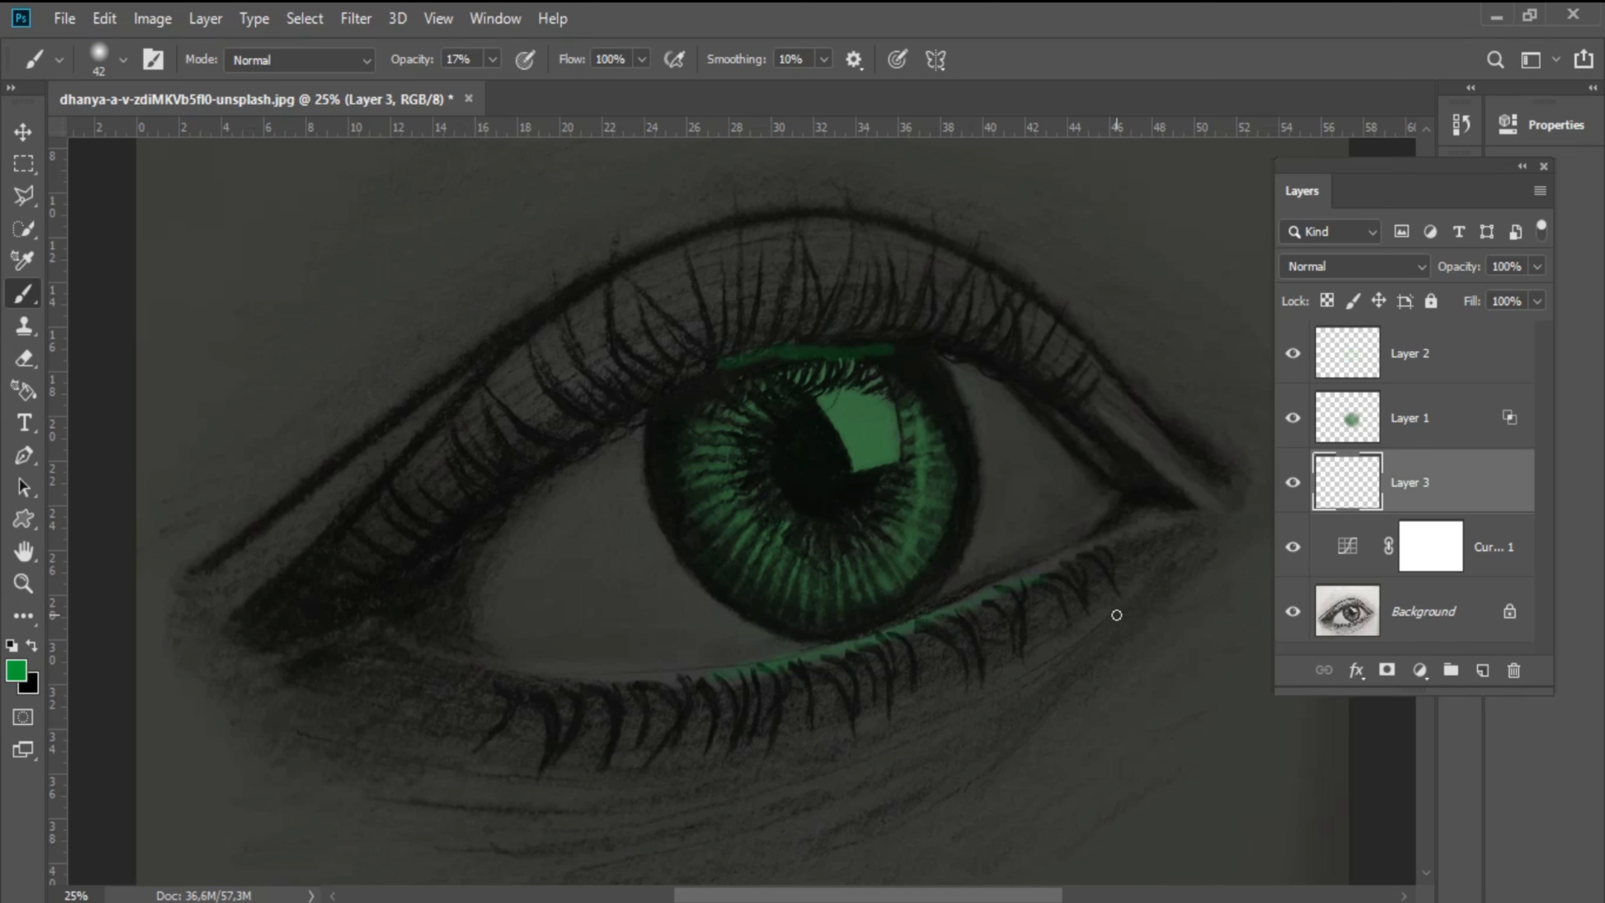
pyautogui.hotkey('ctrl', 'z')
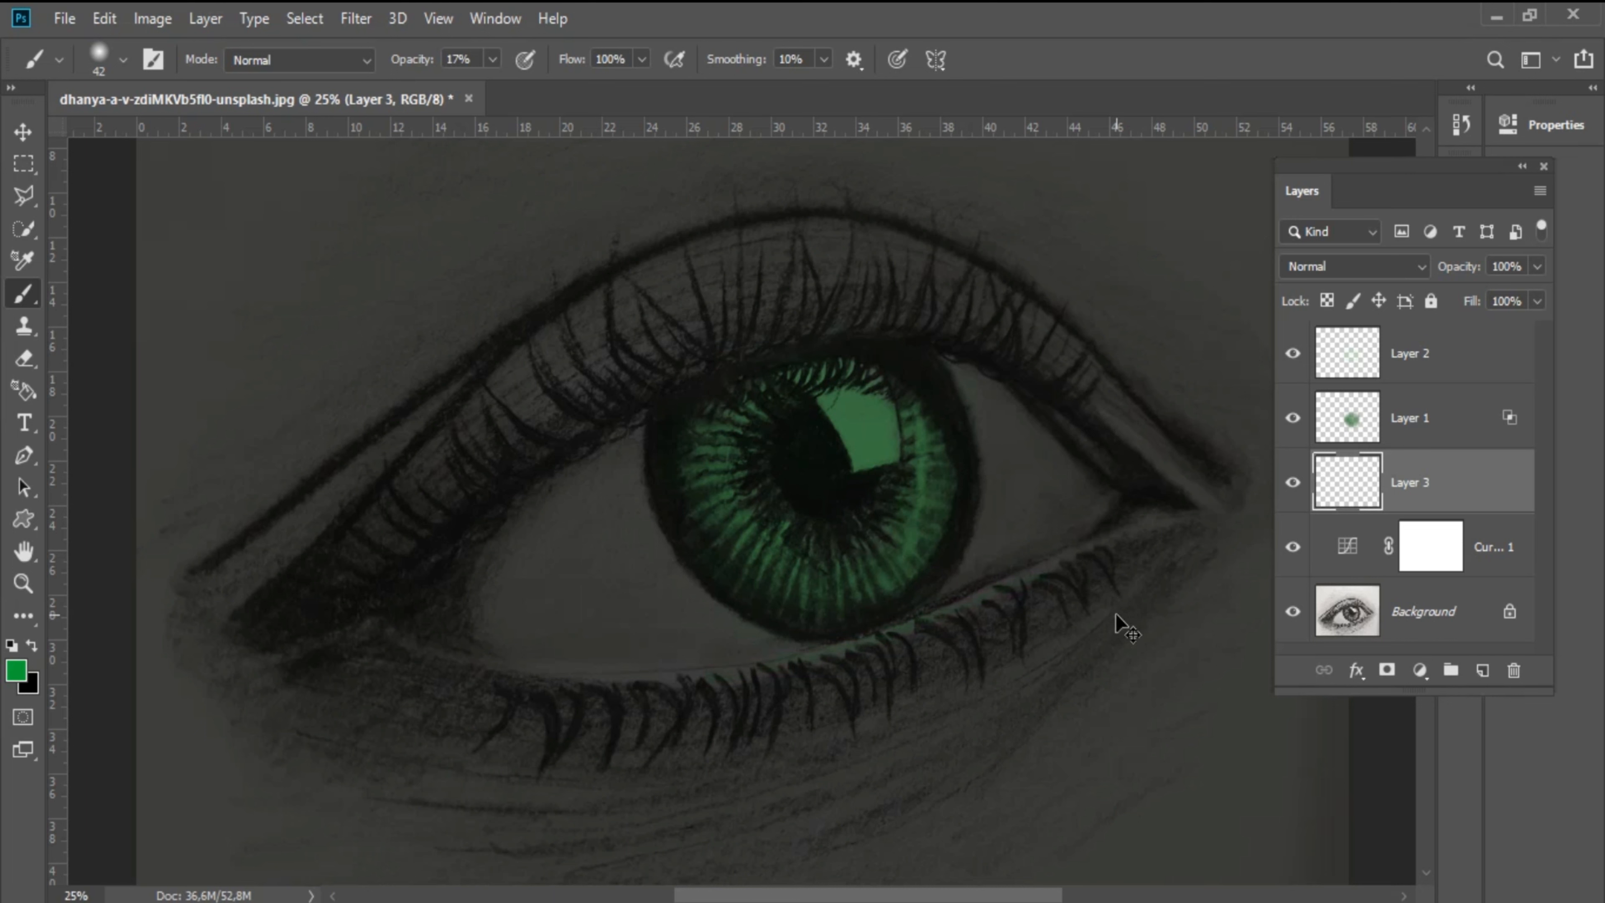
pyautogui.hotkey('ctrl', 'z')
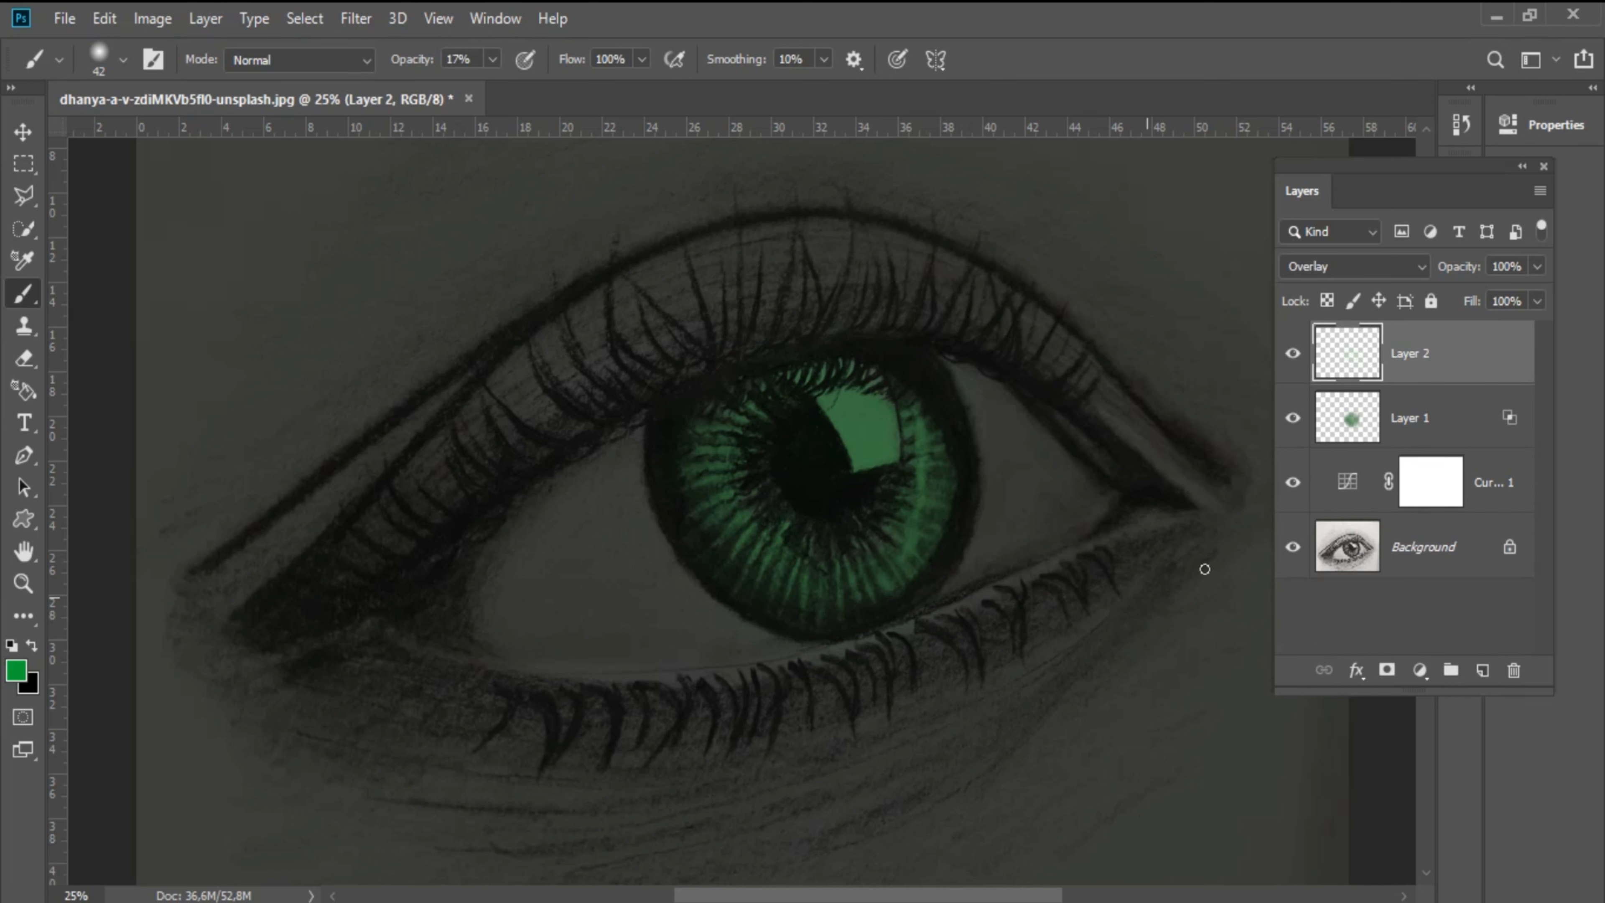
# - Recreate the empty layer above the Curves adjustment and undo a test stroke across the lower lashes
pyautogui.click(1507, 487)
pyautogui.click(1483, 670)
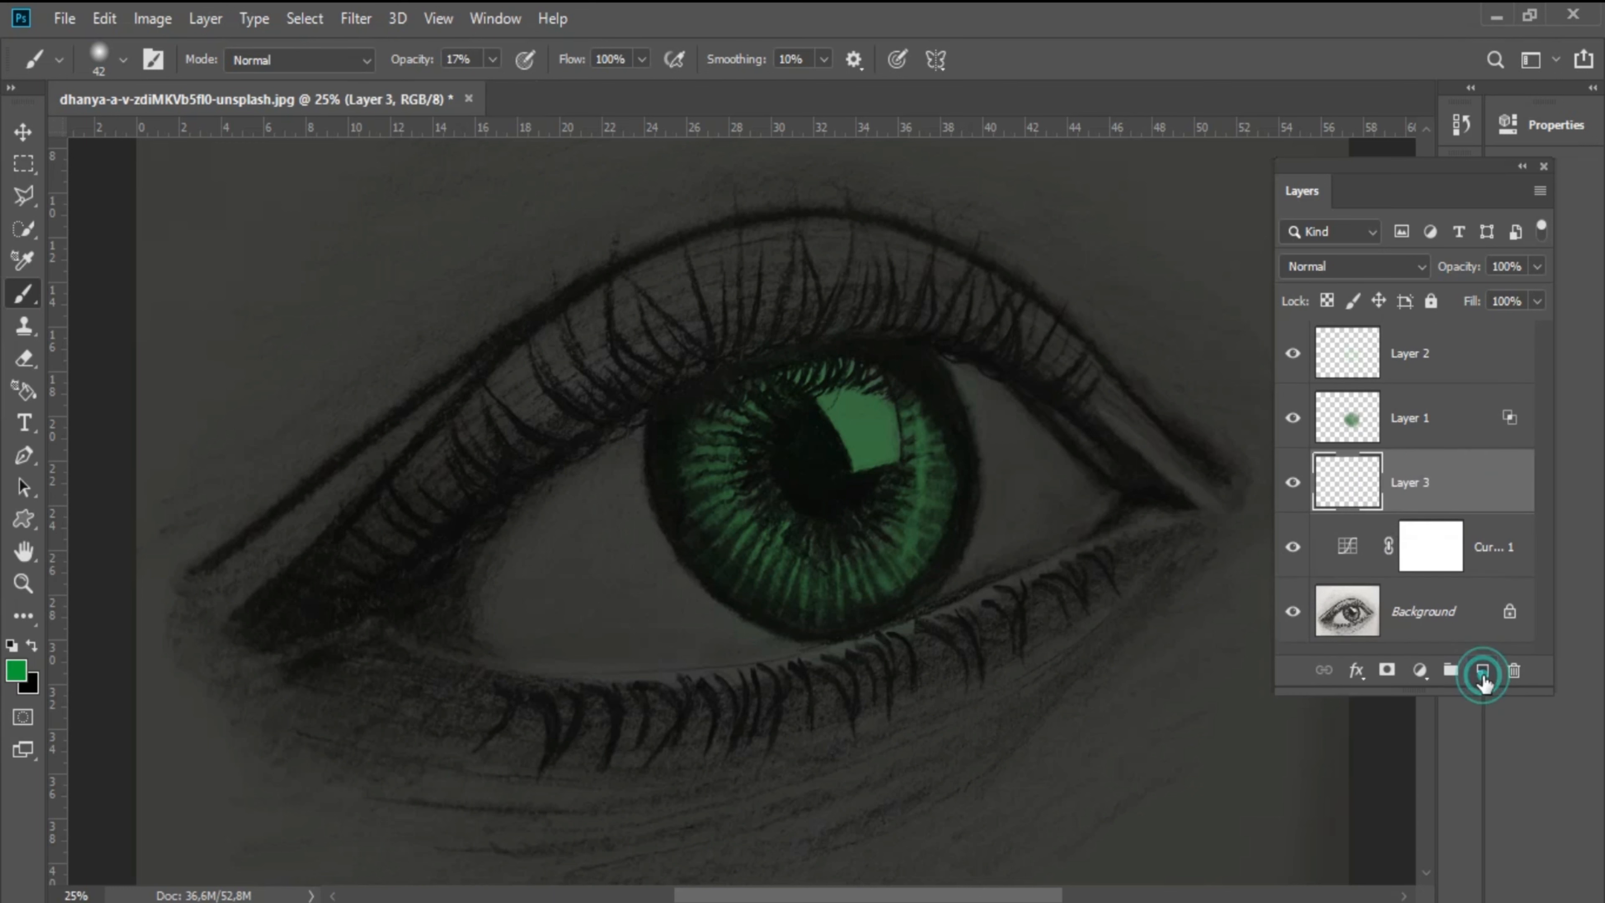
pyautogui.moveTo(652, 605); pyautogui.dragTo(655, 638)
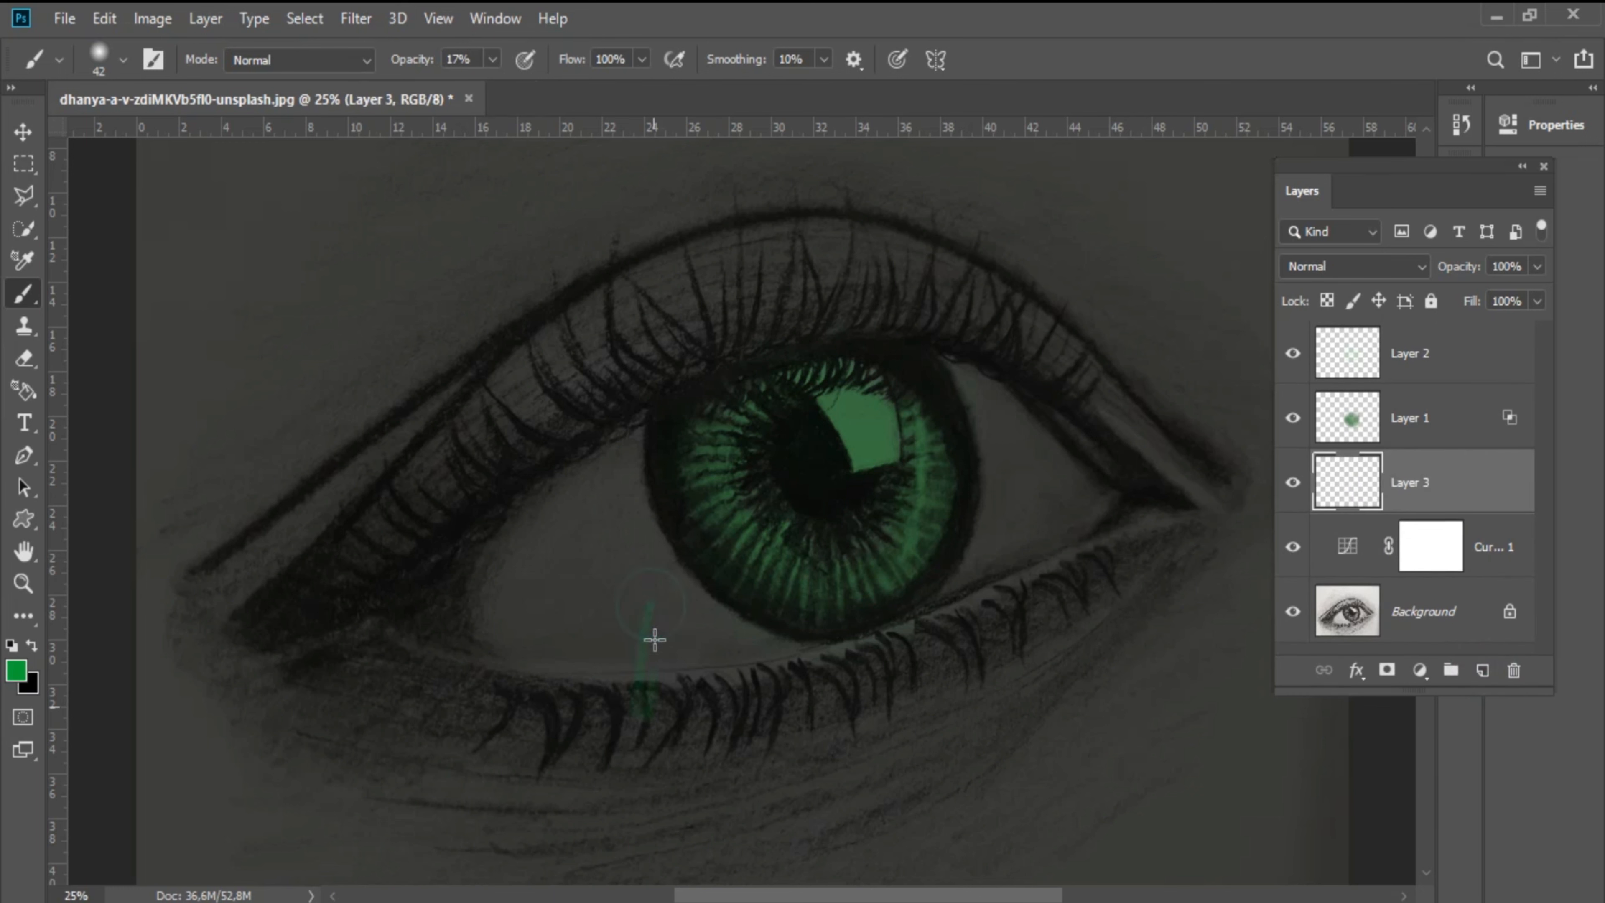
pyautogui.hotkey('ctrl', 'z')
# - Draw a curved Pen path along the lower lid's rim, from the right lashes to below the white left of the iris
pyautogui.press('p')
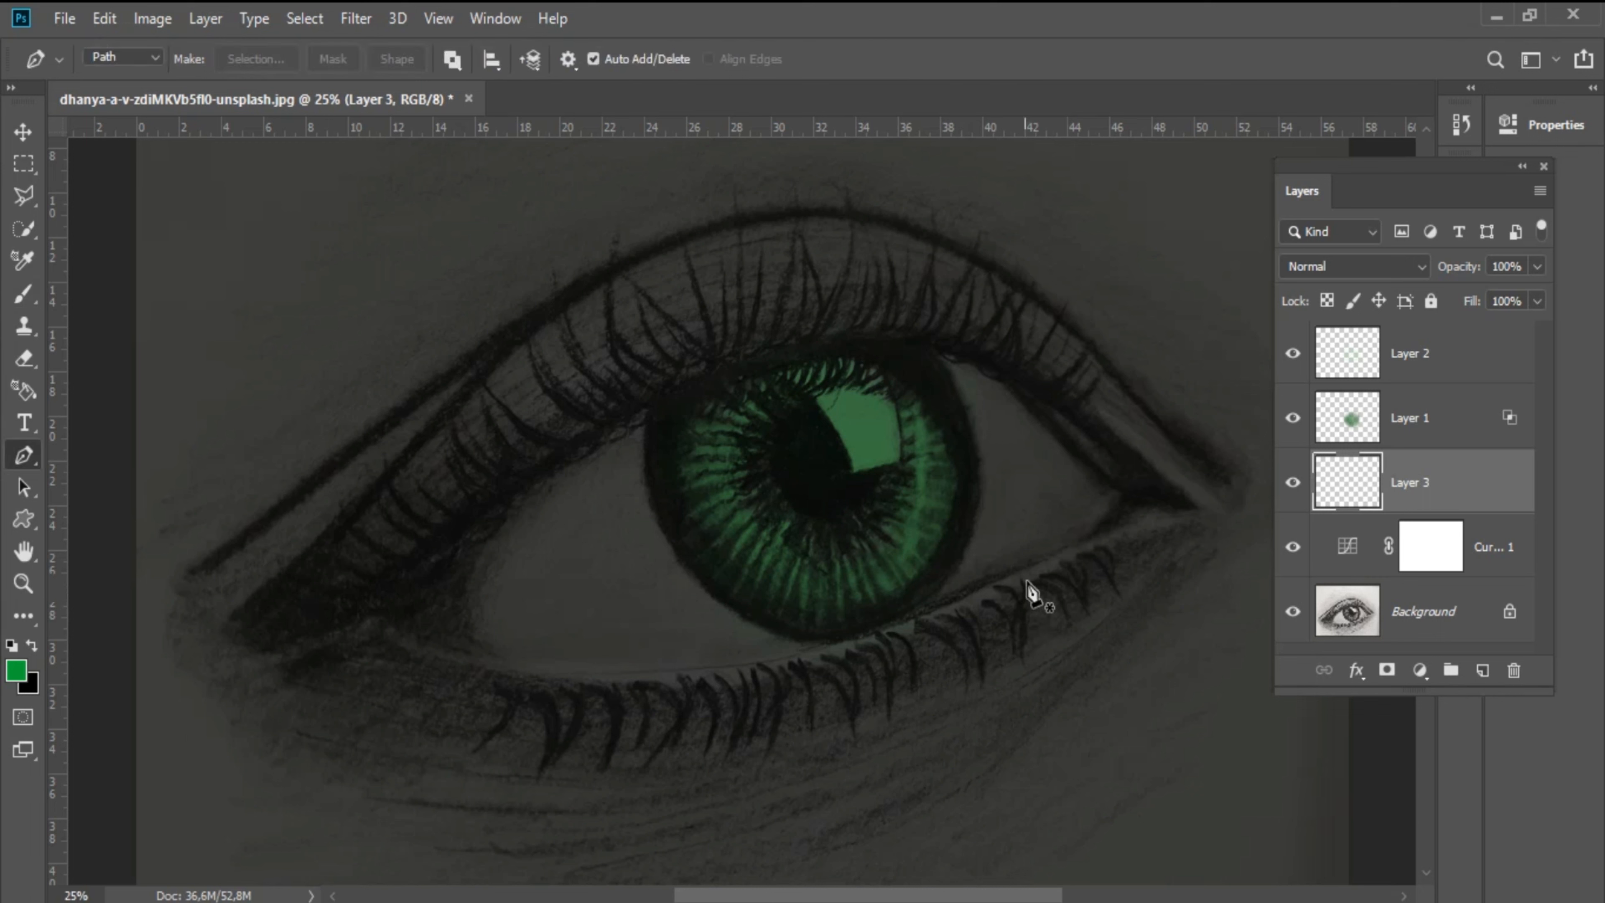
pyautogui.click(1050, 568)
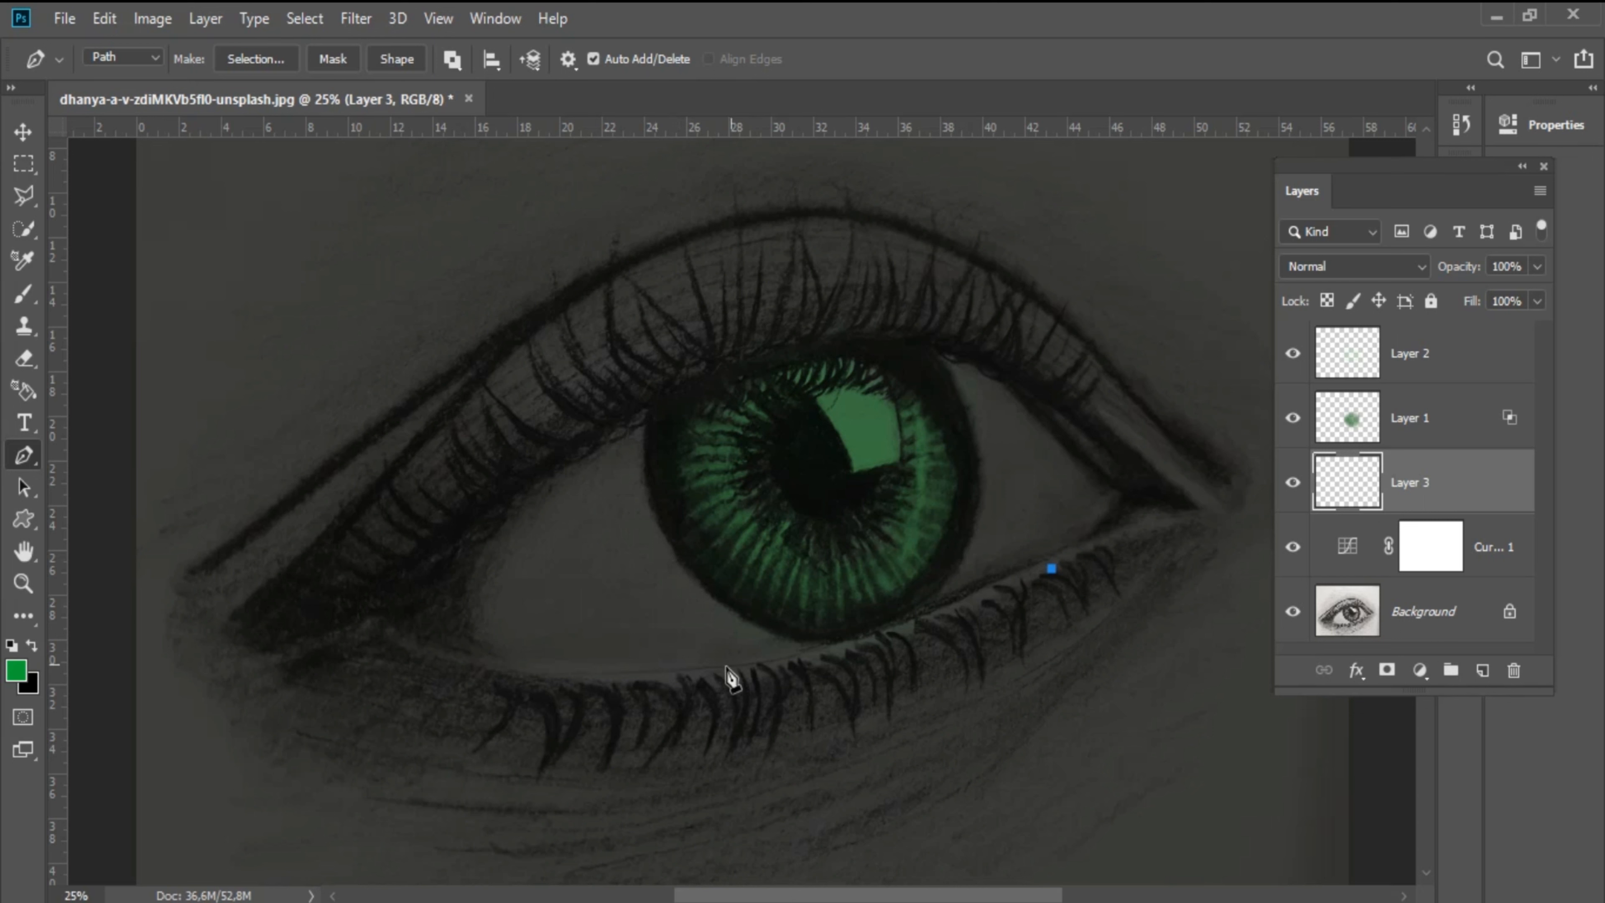
pyautogui.click(669, 683)
pyautogui.moveTo(662, 686); pyautogui.dragTo(462, 705)
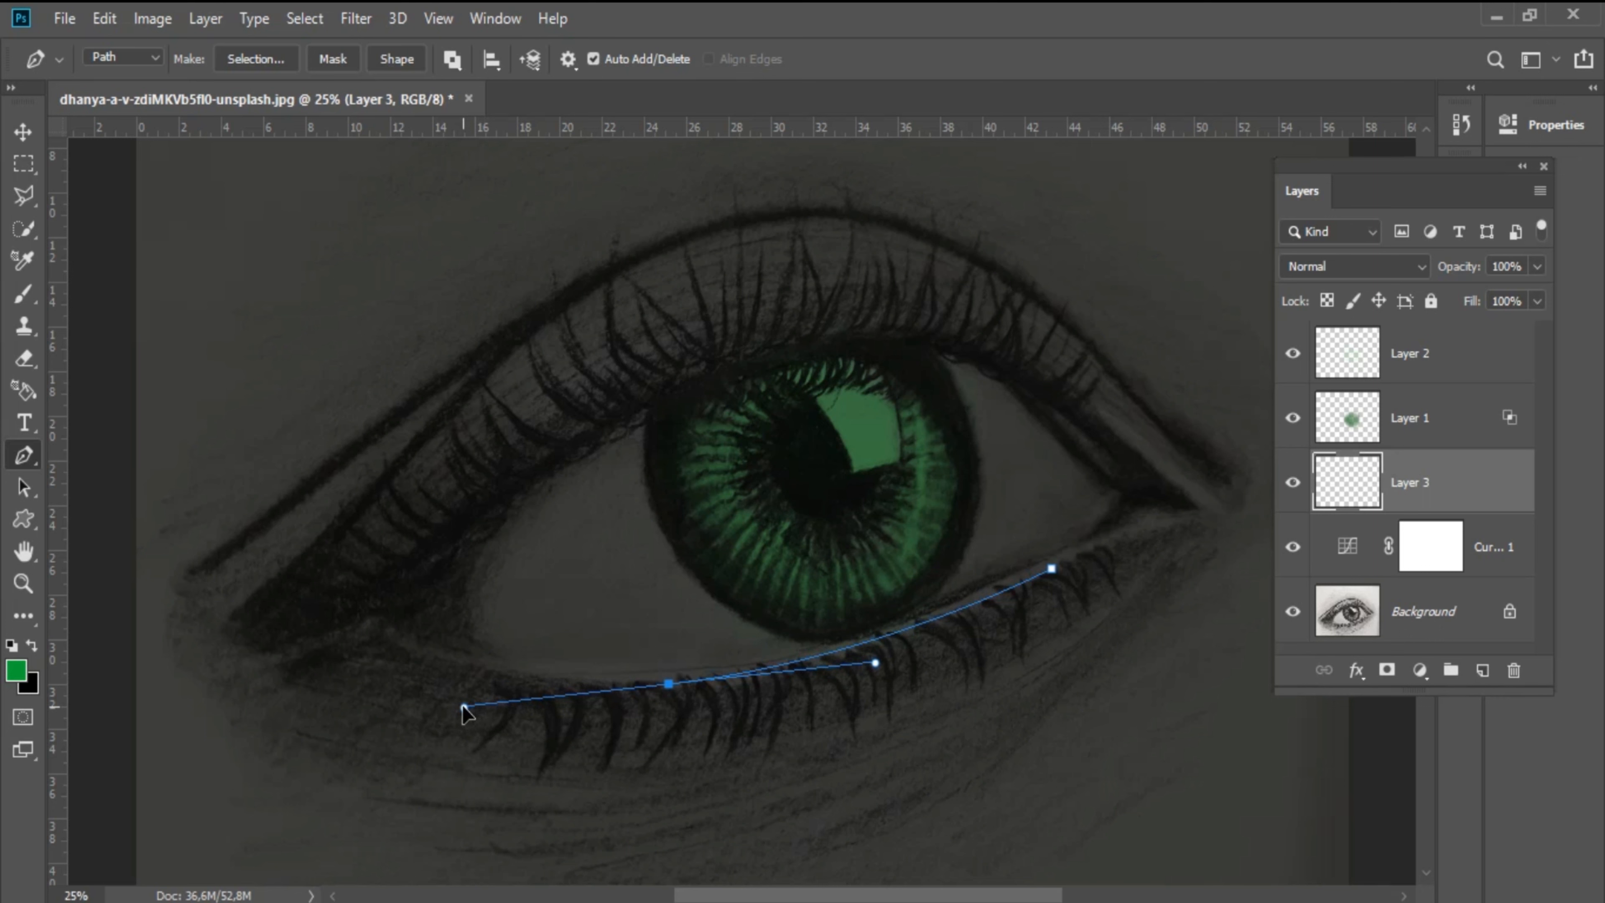
# - Stroke the lower-lid path with the Brush, Simulate Pressure off, and dismiss the path
pyautogui.rightClick(894, 656)
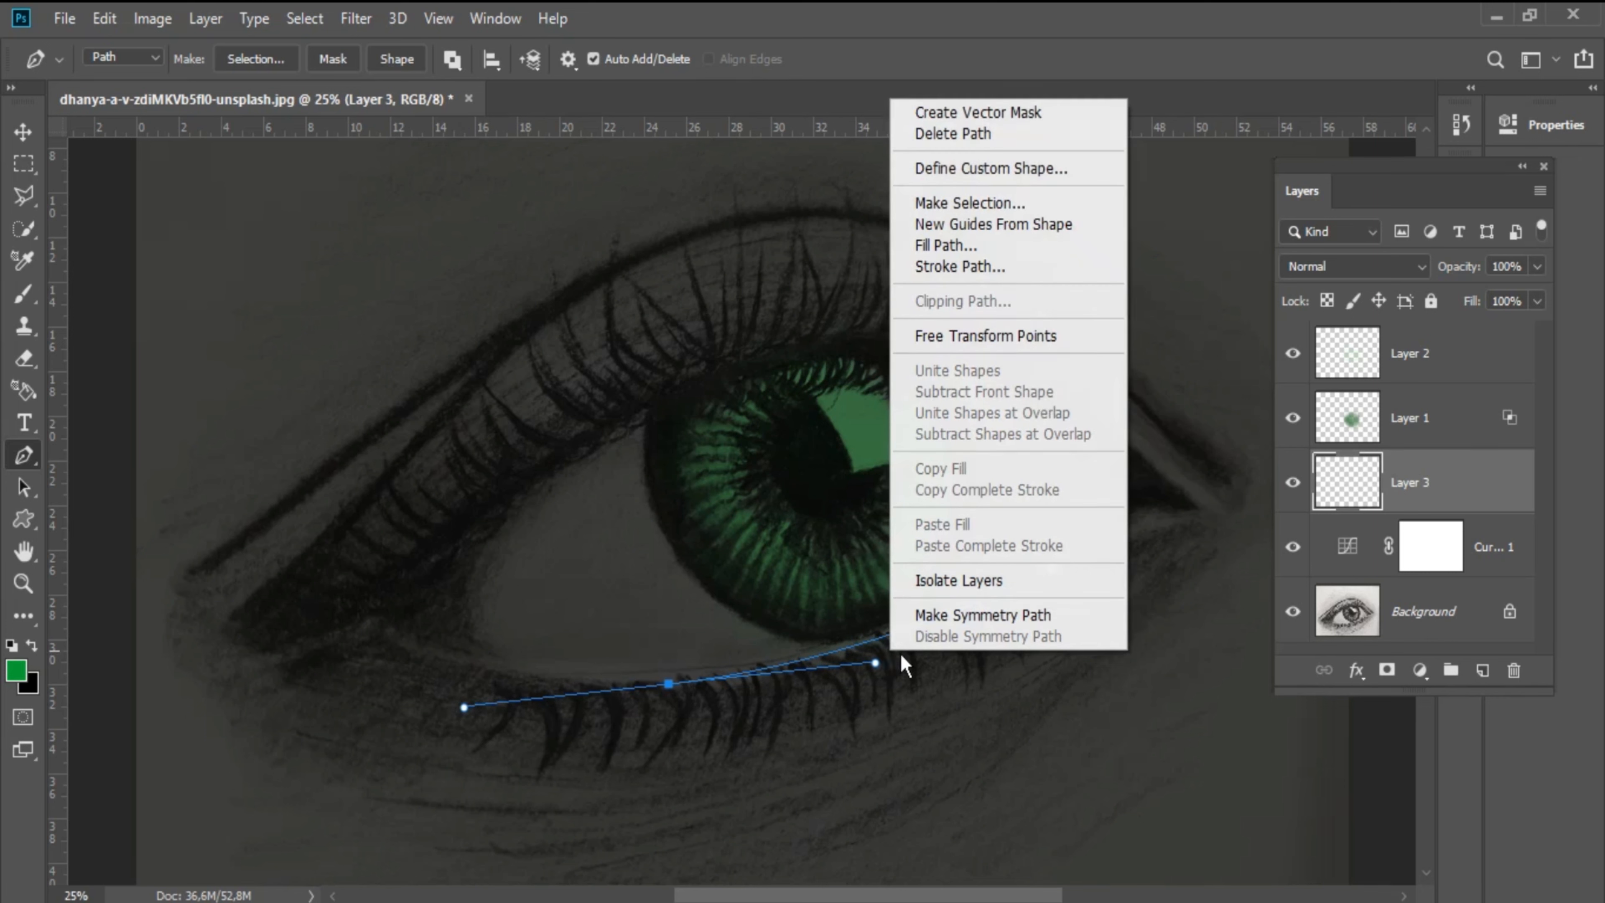
pyautogui.click(1021, 268)
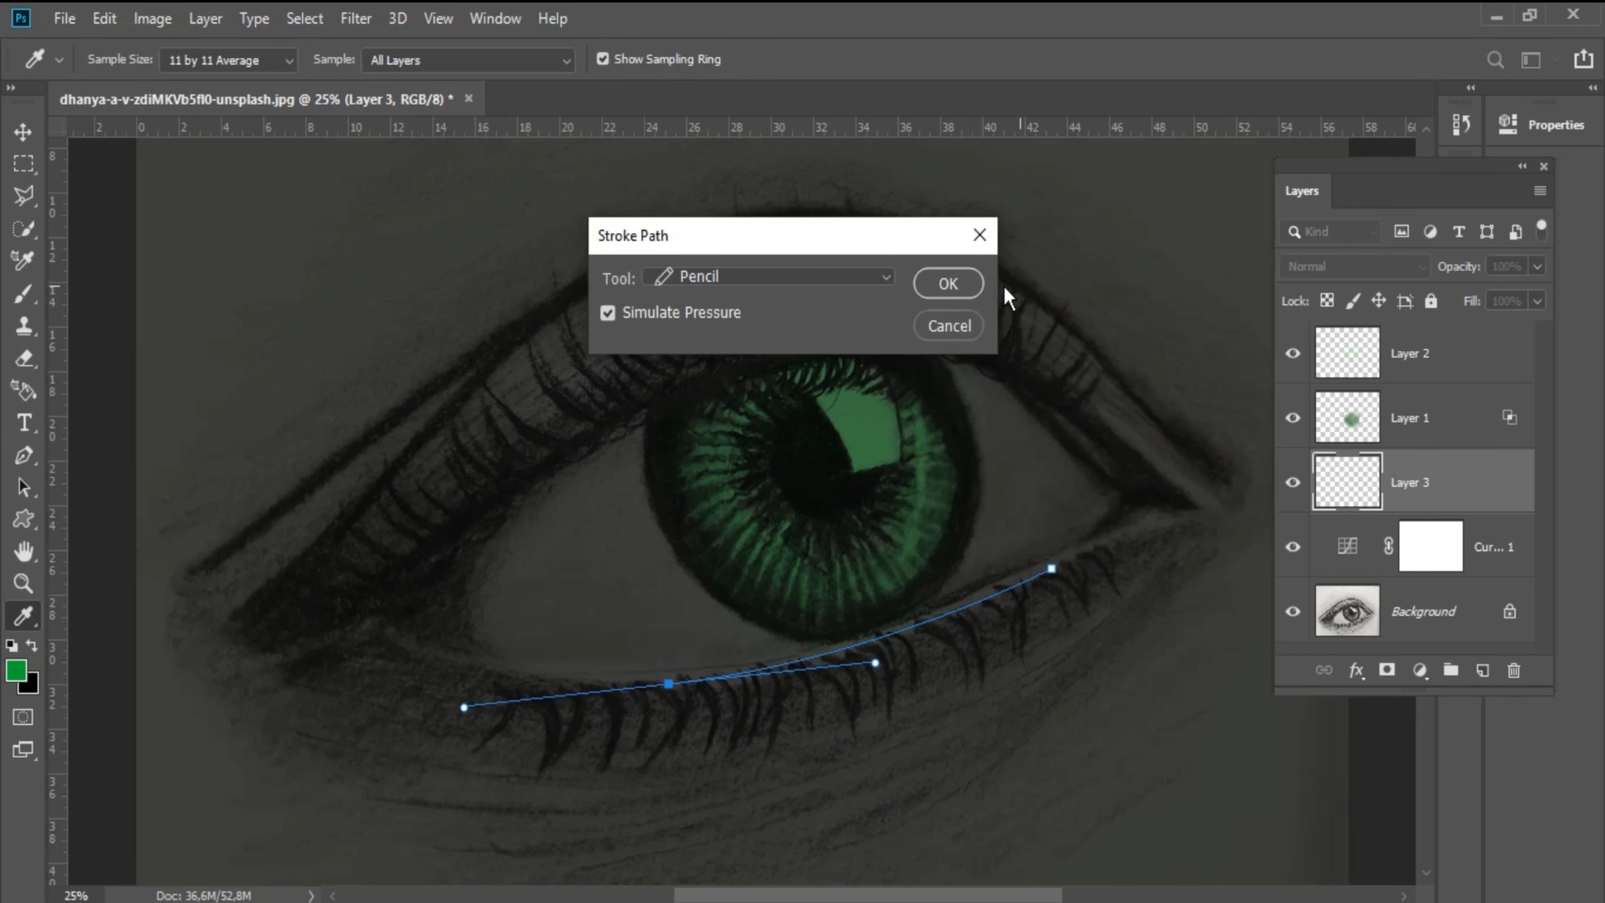
pyautogui.click(814, 279)
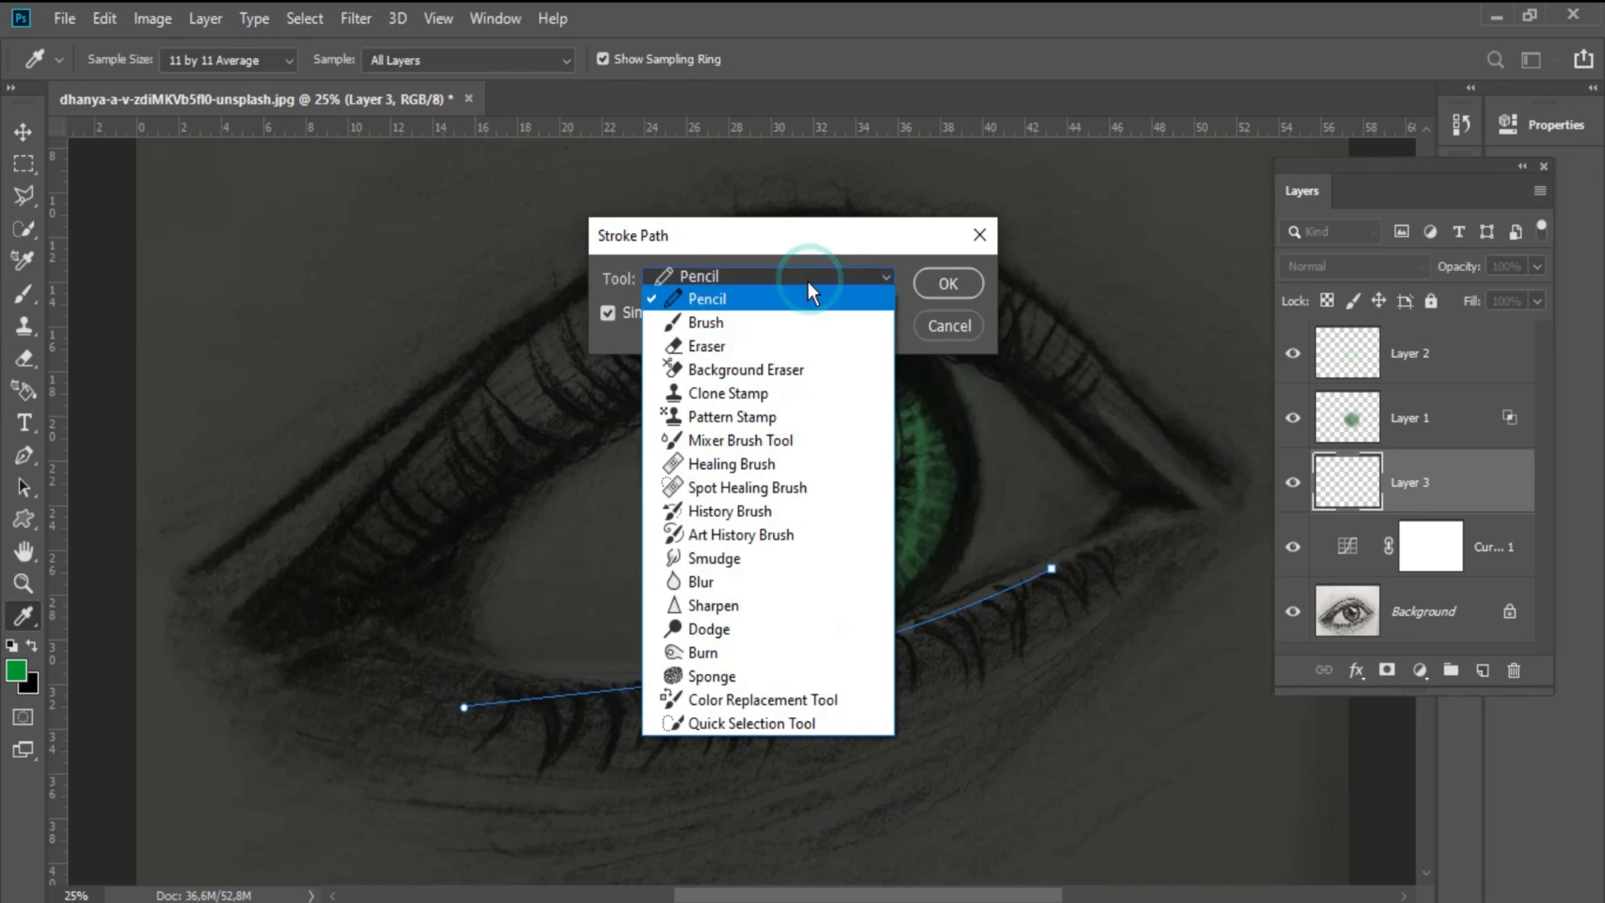
pyautogui.click(762, 323)
pyautogui.click(606, 315)
pyautogui.click(946, 284)
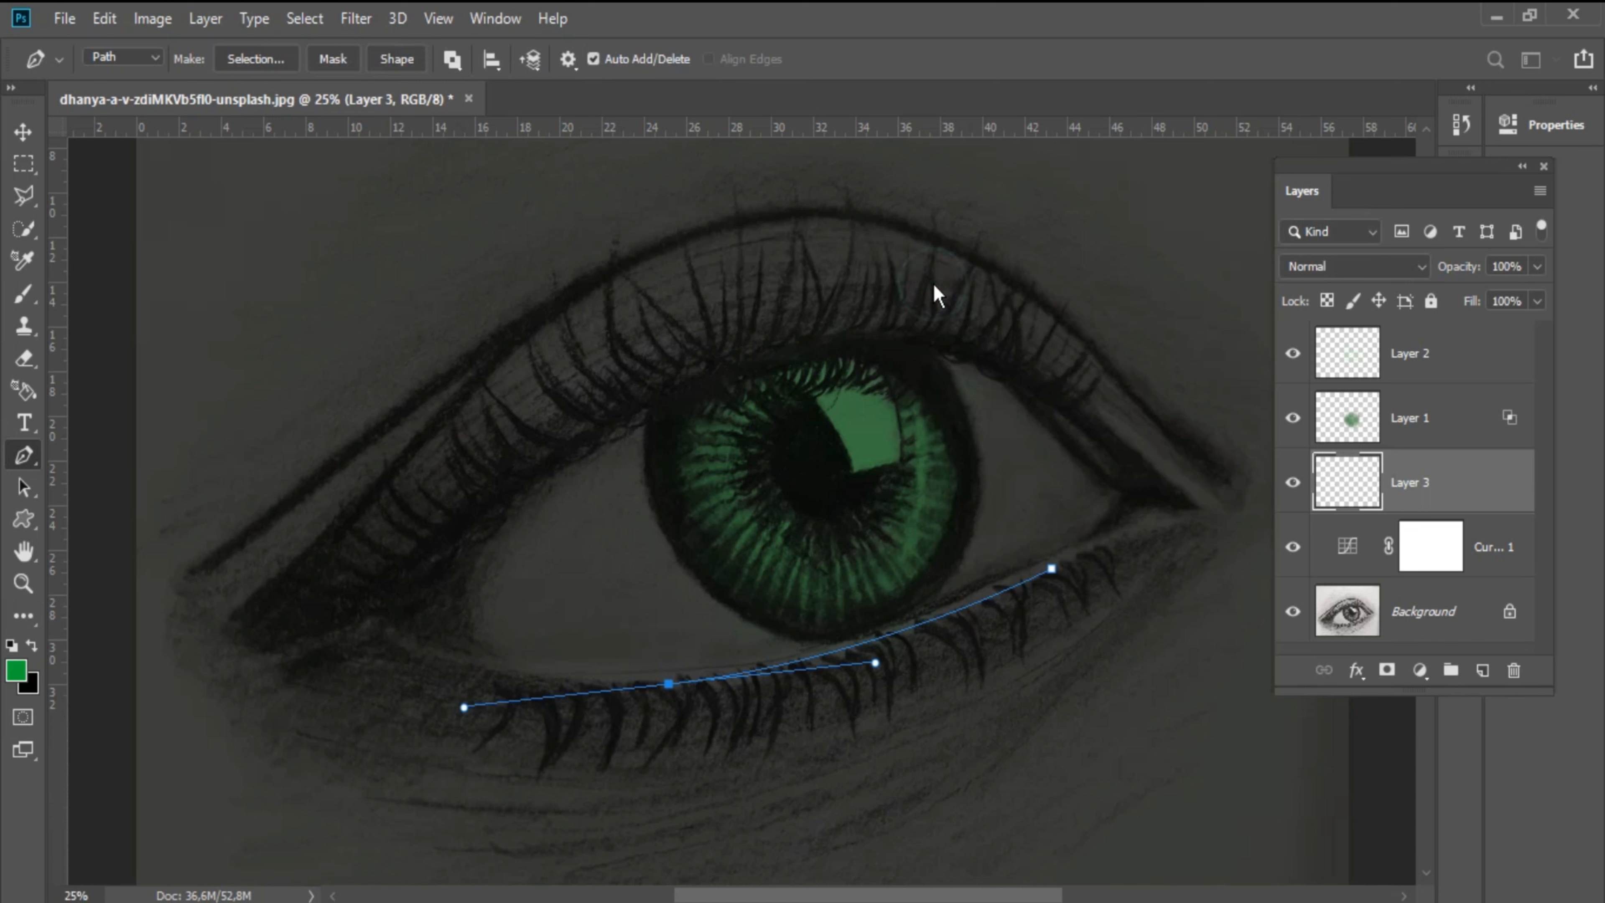
pyautogui.press('Return')
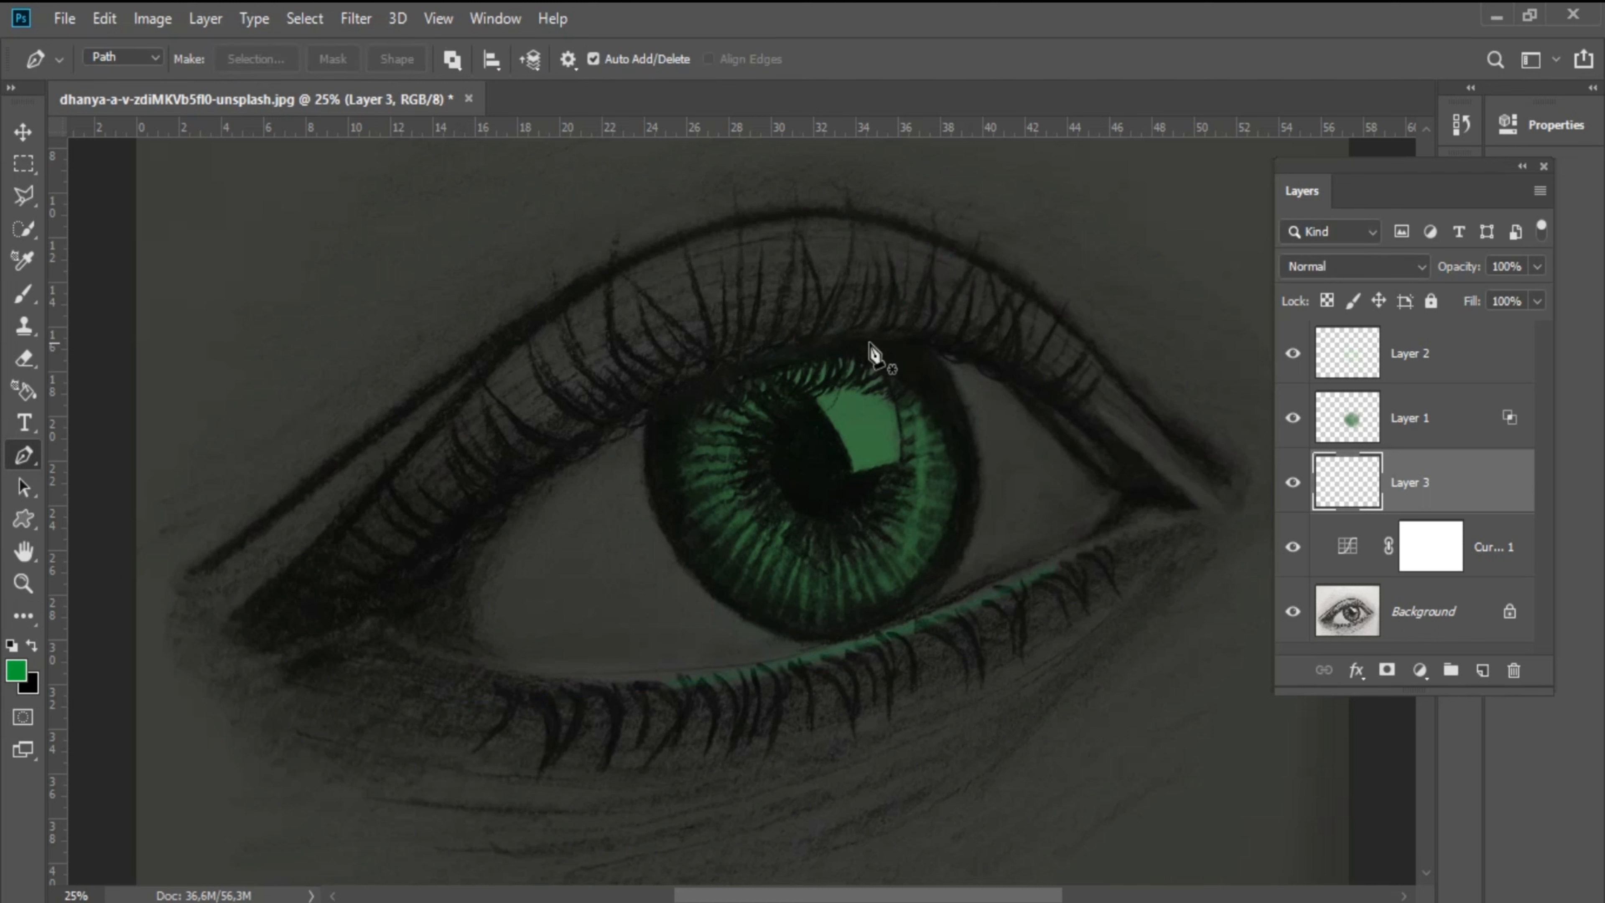
# - Draw a second, slightly longer path along the lower lid's rim and stroke it with the Brush, Simulate Pressure on
pyautogui.click(1069, 547)
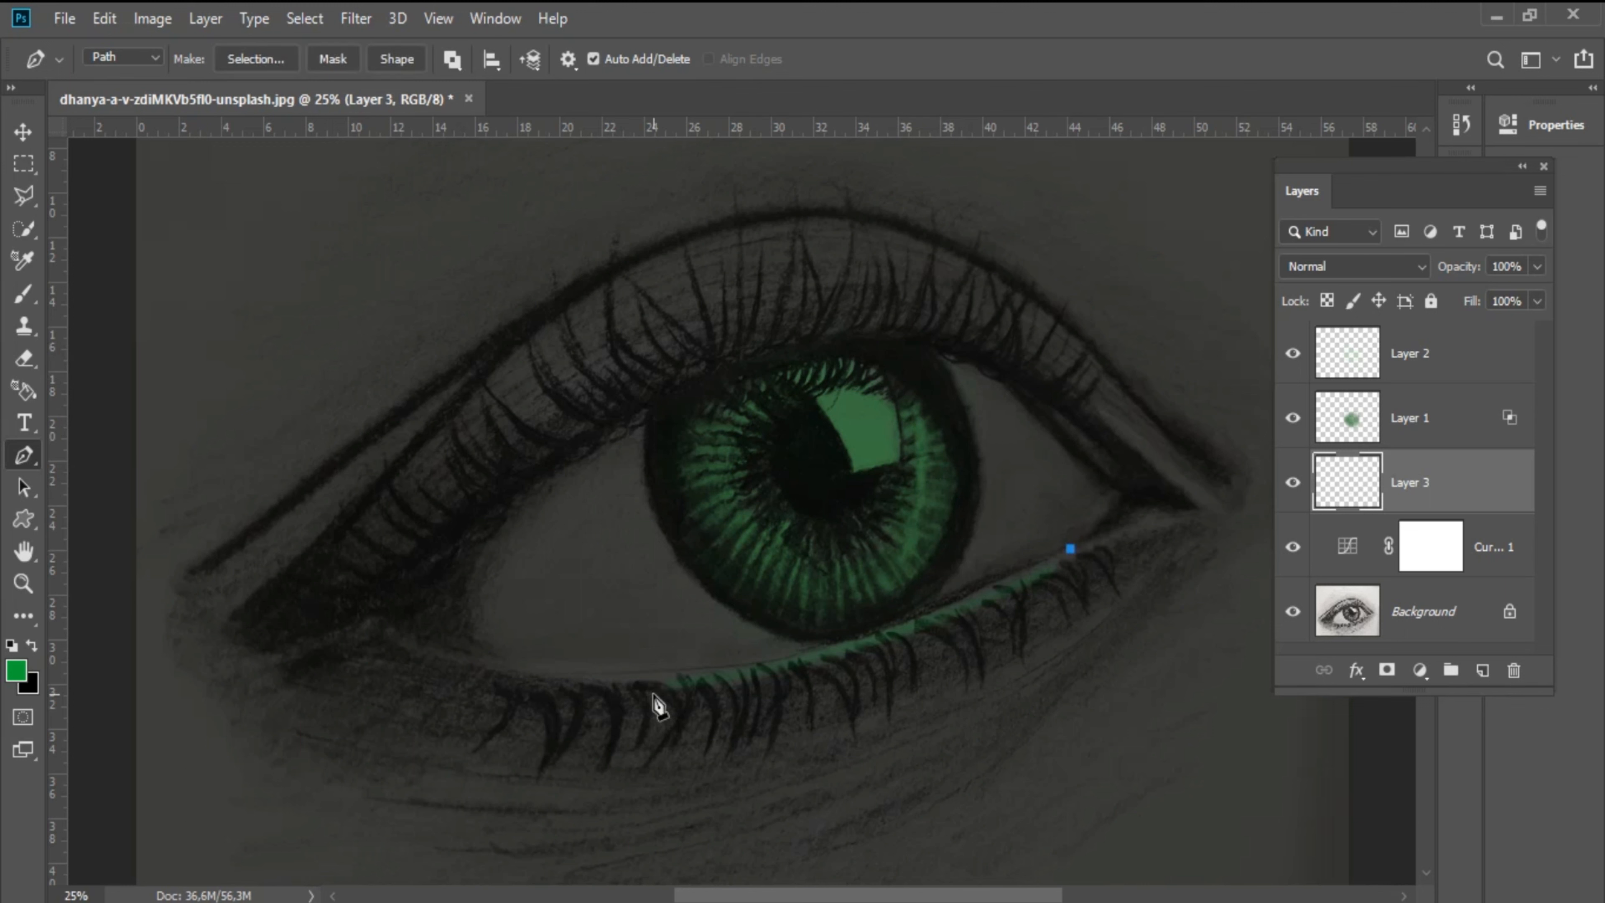
pyautogui.moveTo(625, 679); pyautogui.dragTo(350, 684)
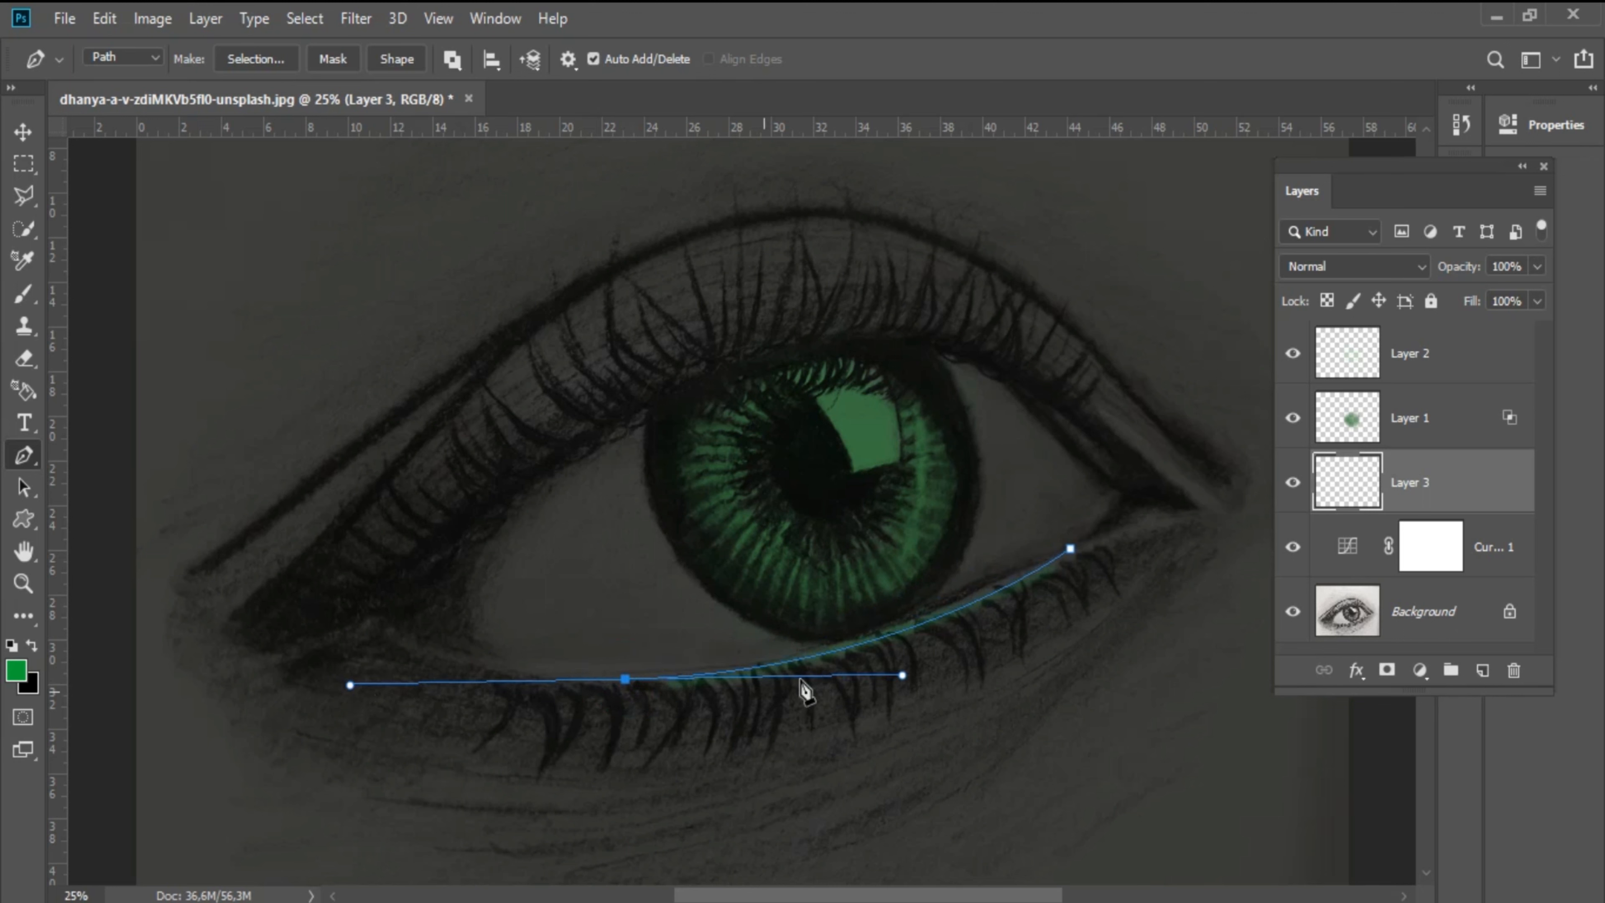
pyautogui.rightClick(844, 658)
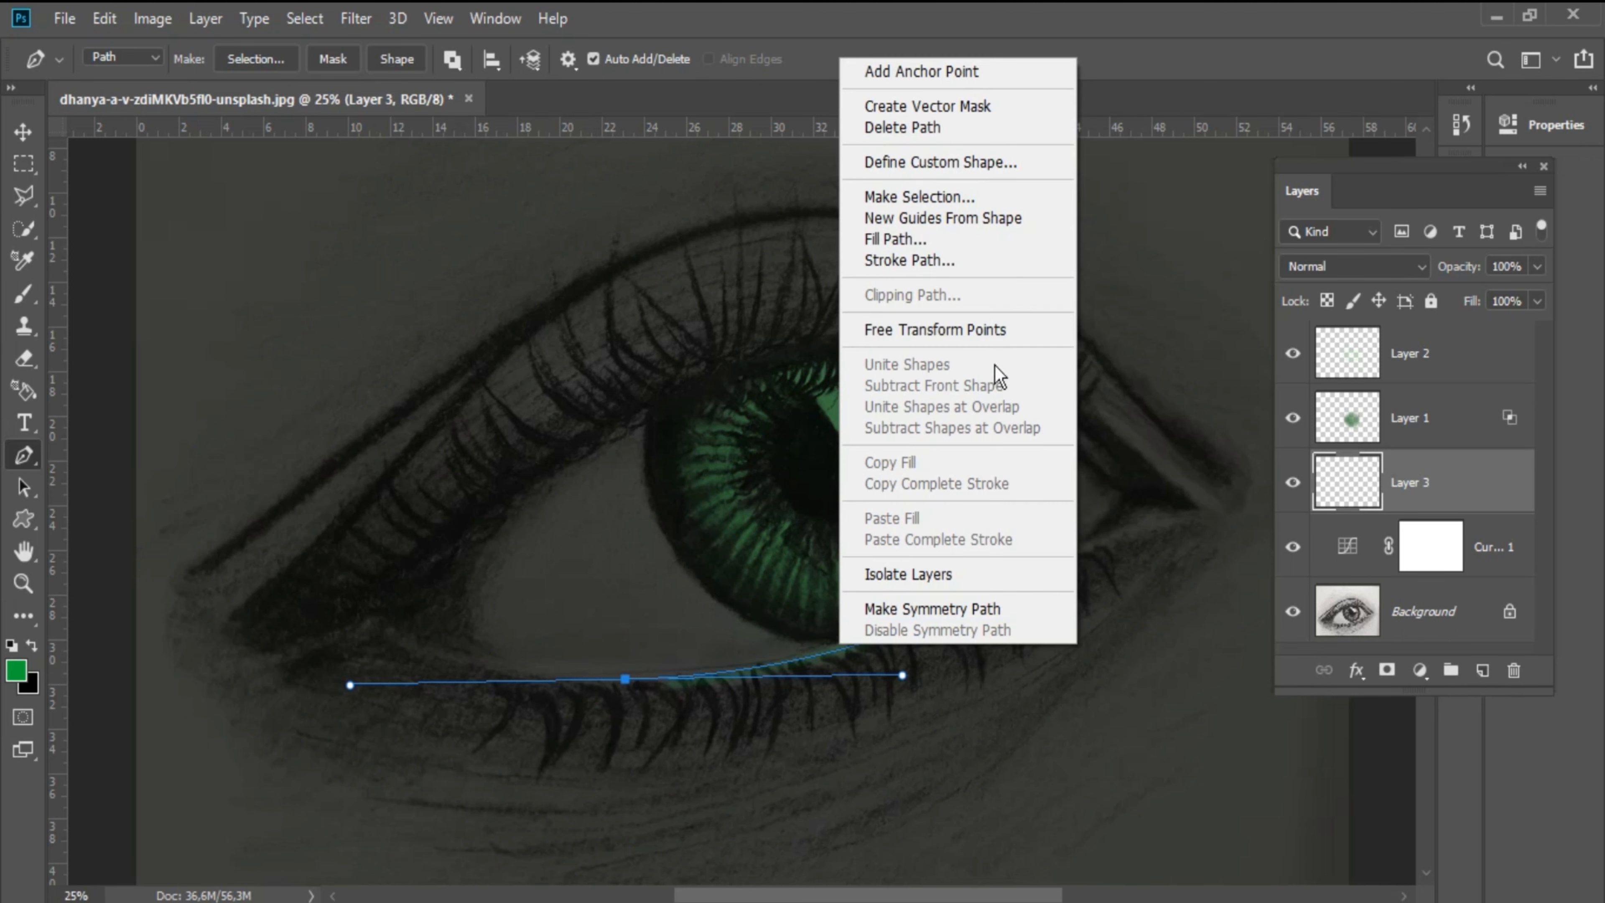
pyautogui.click(976, 259)
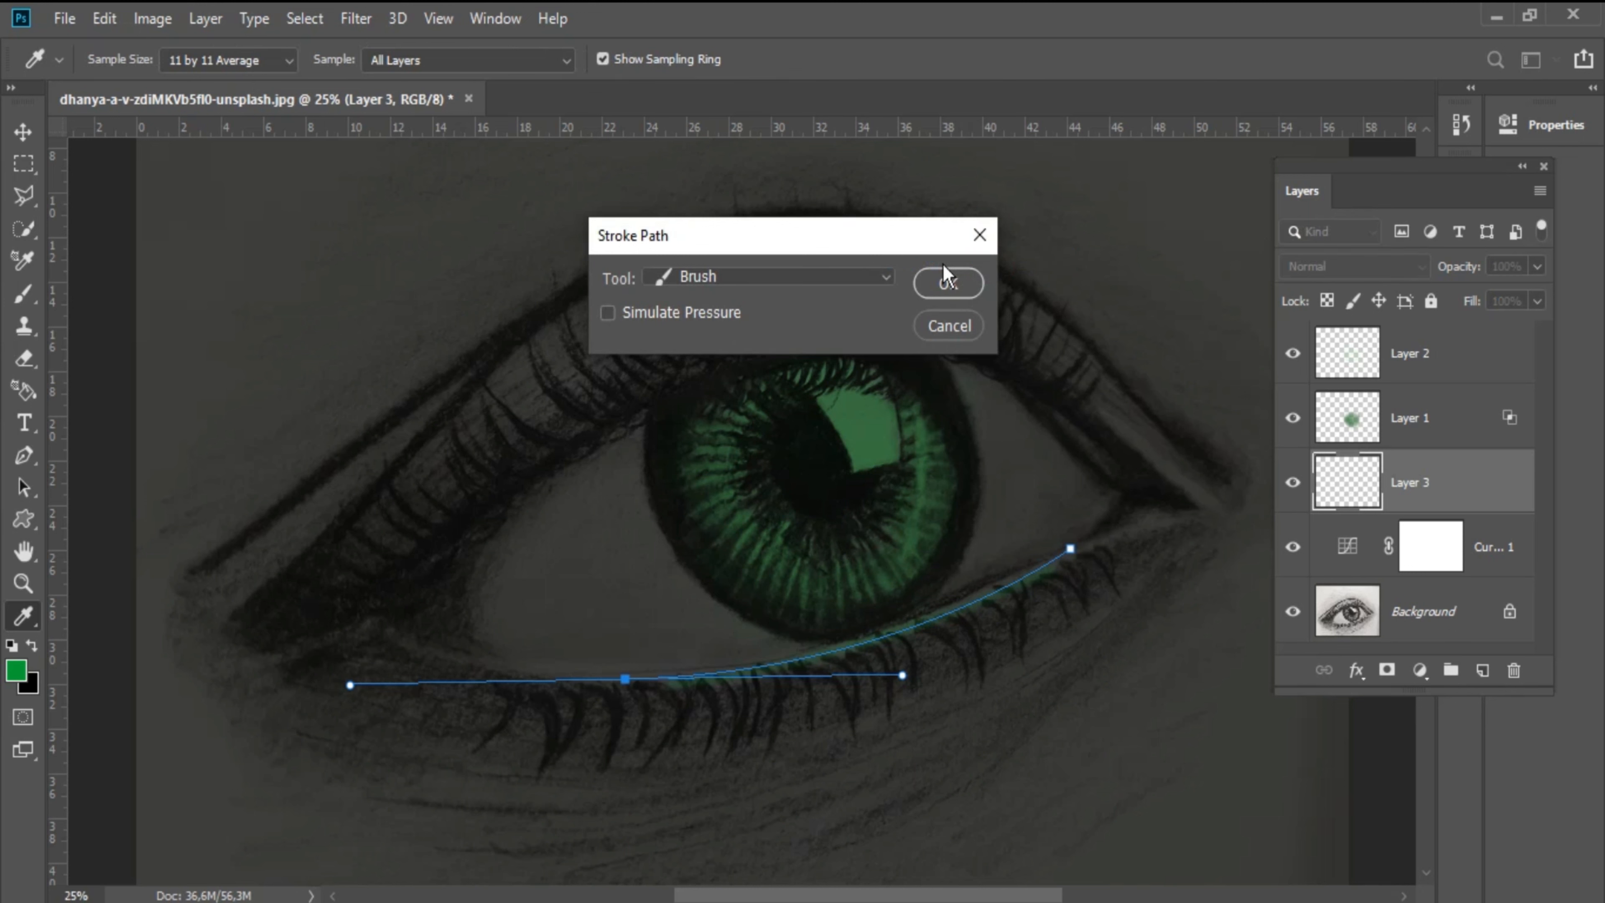
pyautogui.click(637, 314)
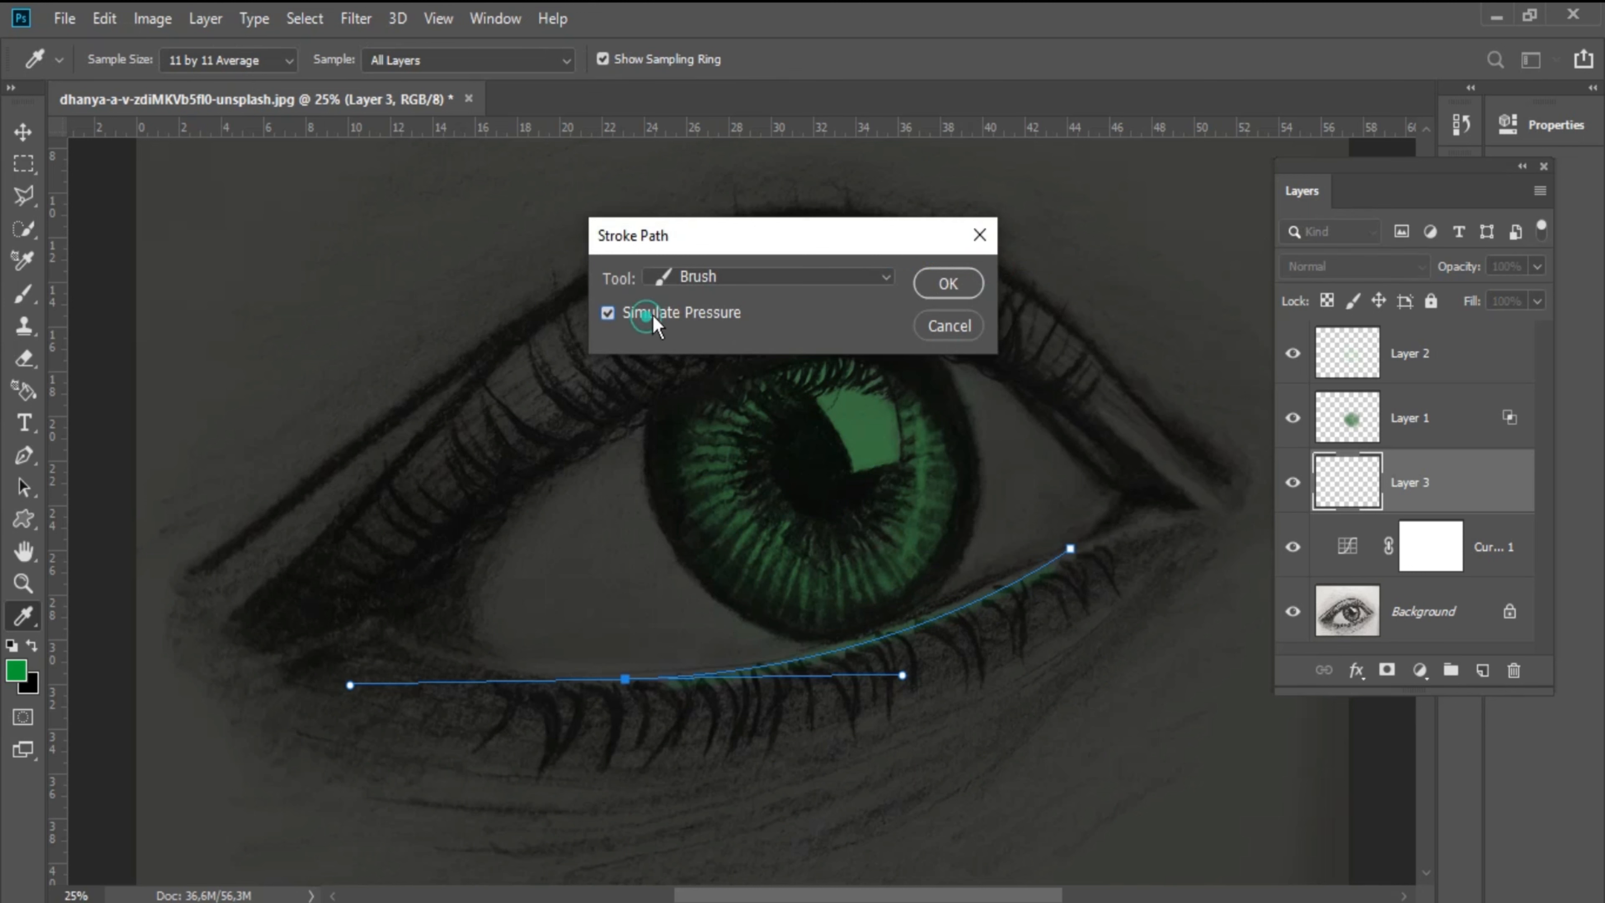
pyautogui.click(942, 292)
pyautogui.press('Return')
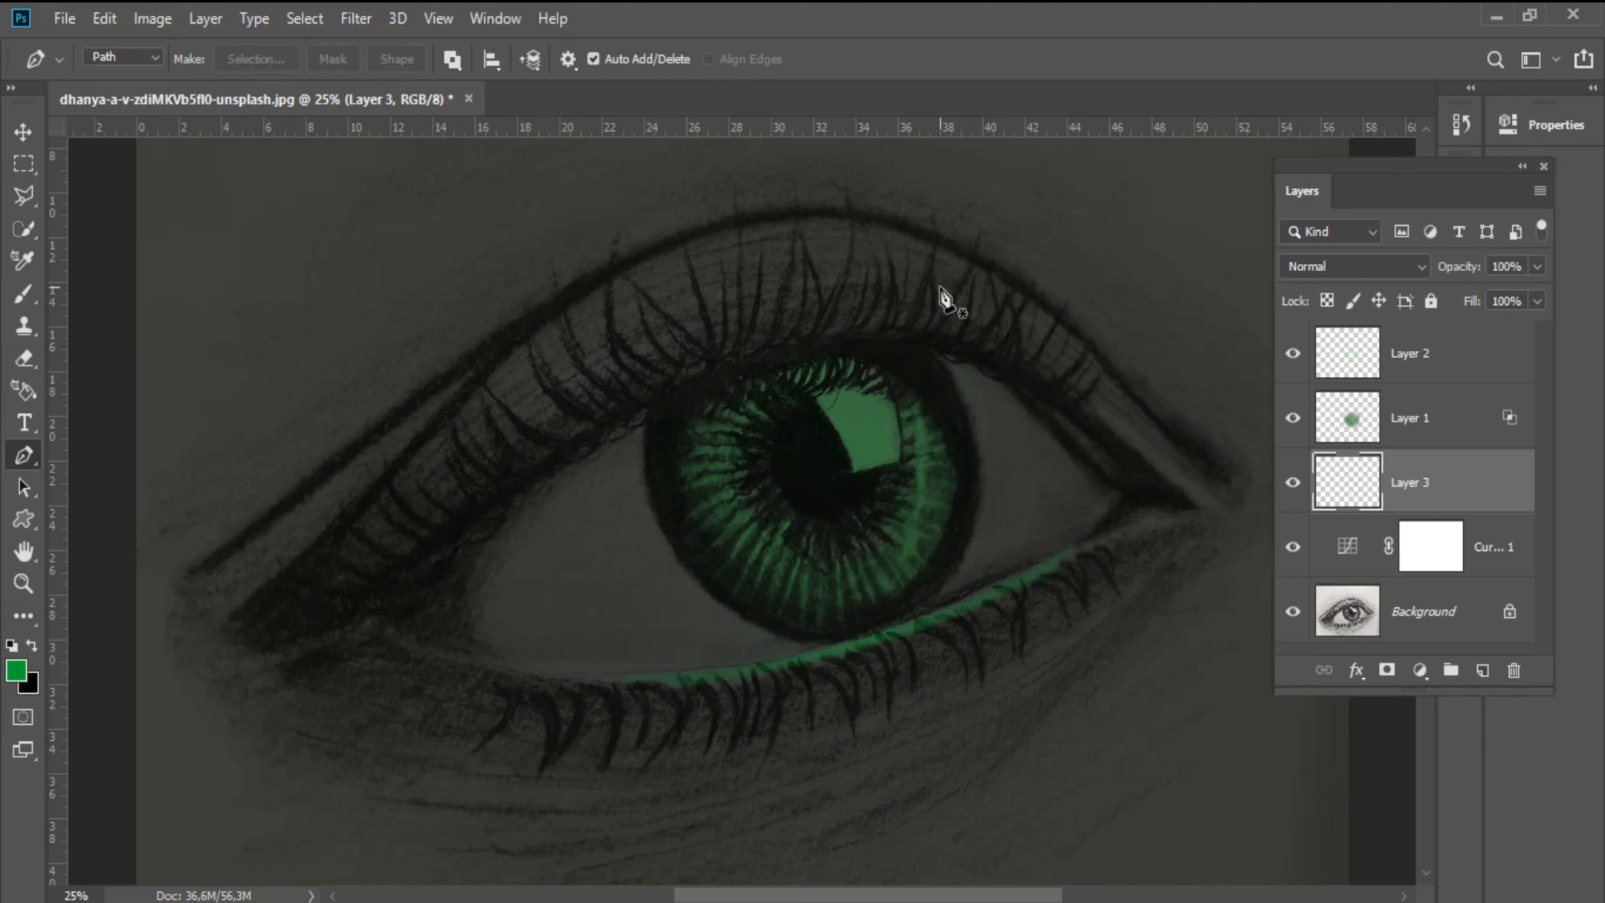
# - Draw a curved Pen path along the upper lid's rim above the iris and stroke it with the Brush, Simulate Pressure on
pyautogui.click(1013, 373)
pyautogui.moveTo(548, 467); pyautogui.dragTo(275, 680)
pyautogui.rightClick(824, 324)
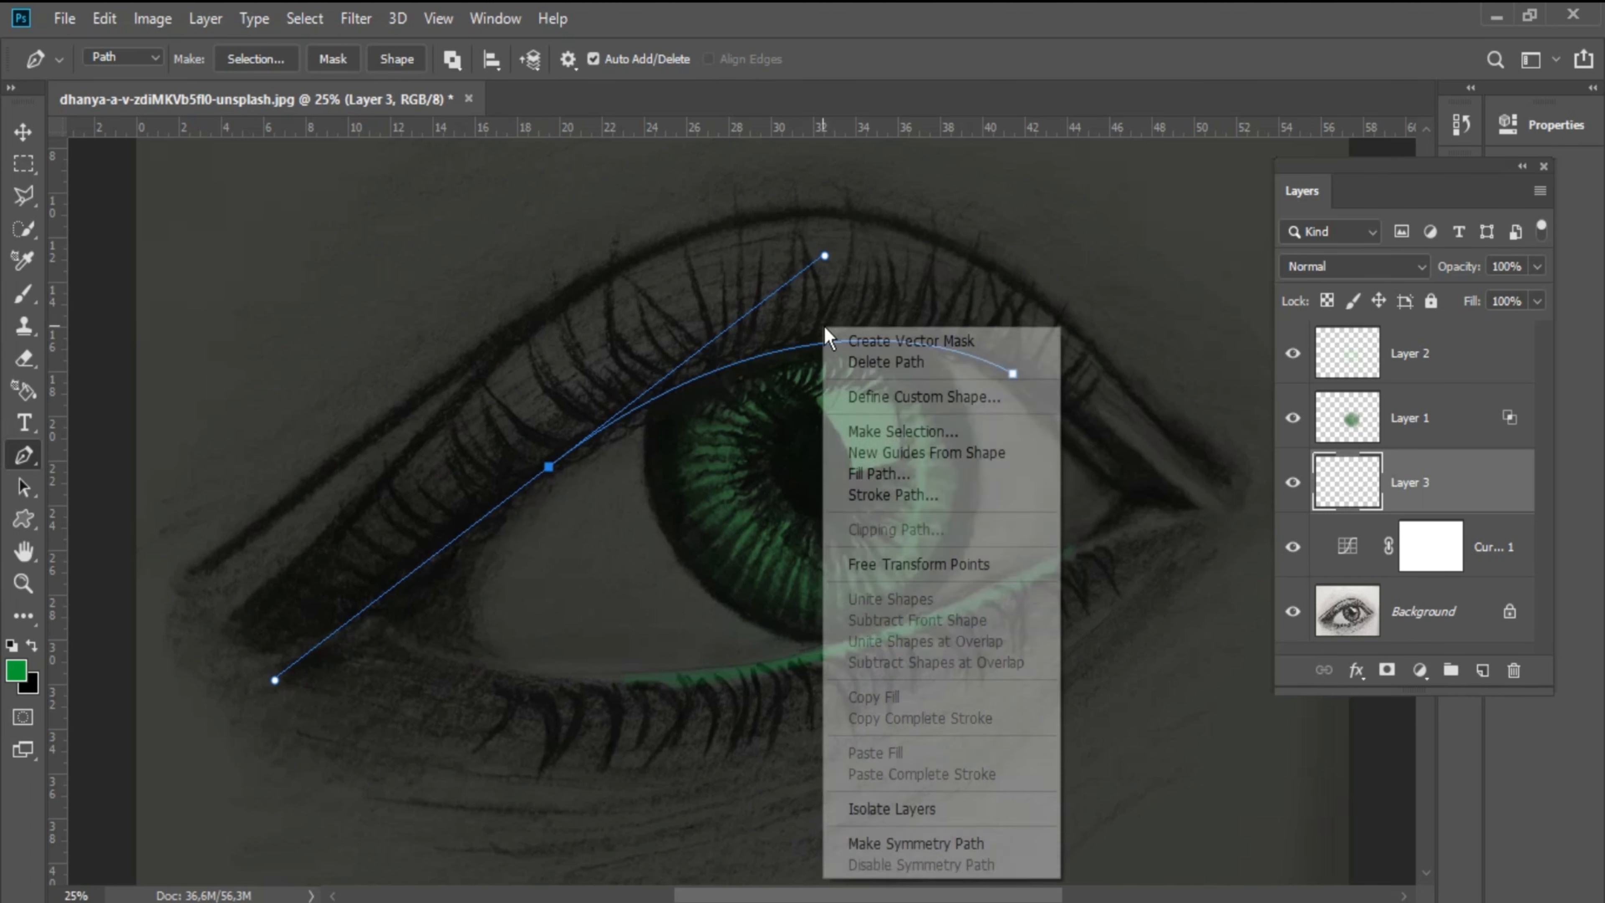
pyautogui.click(915, 495)
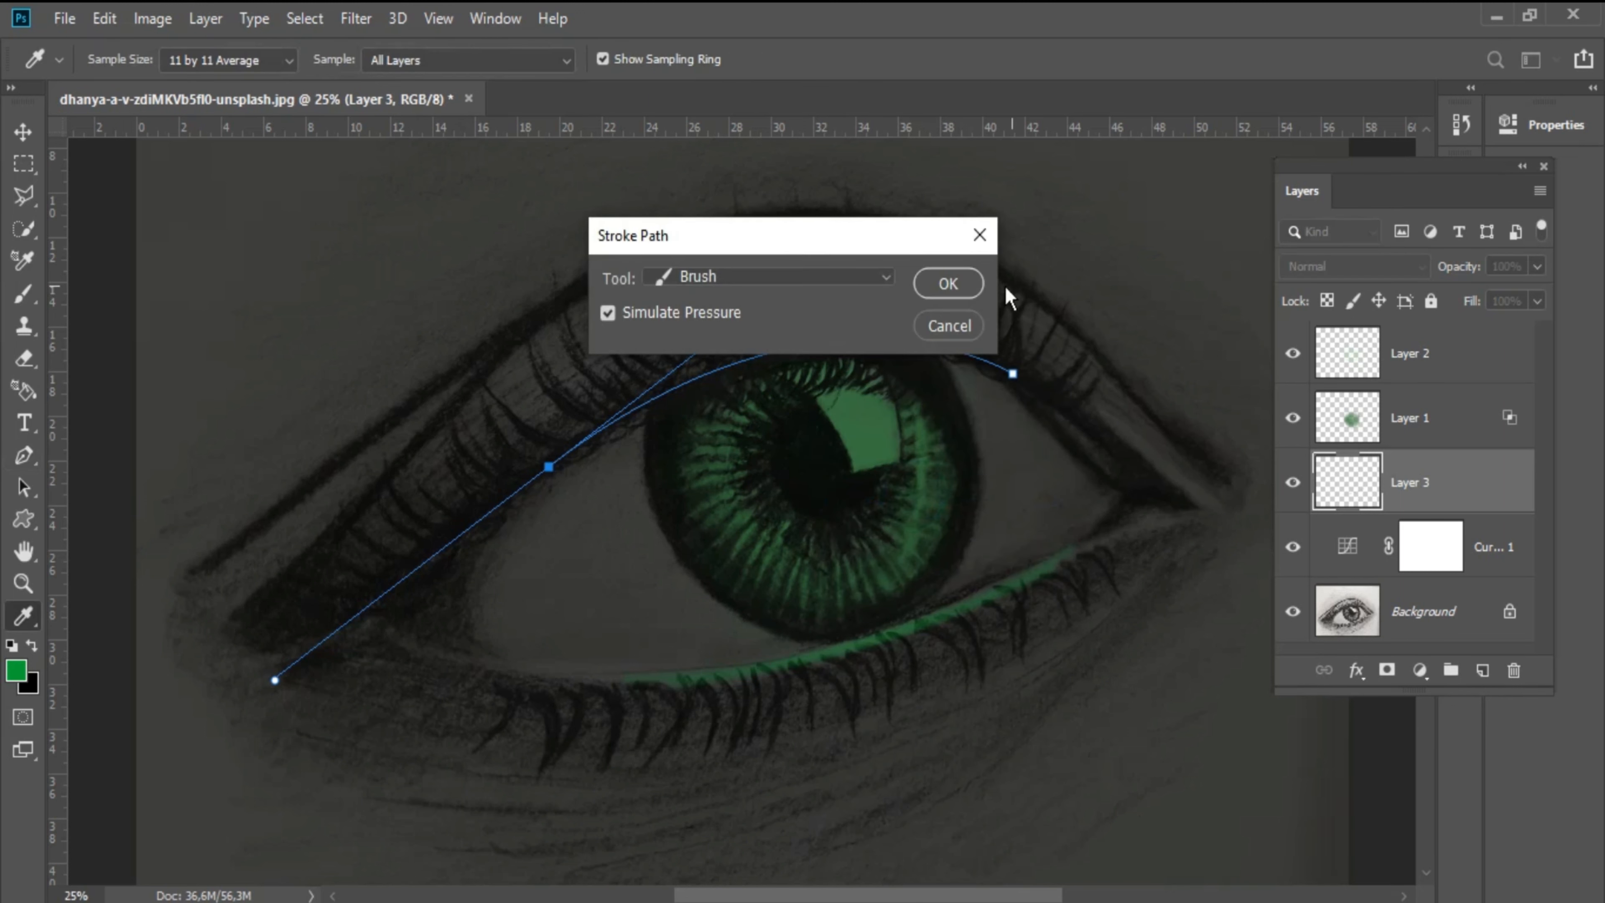
pyautogui.click(934, 286)
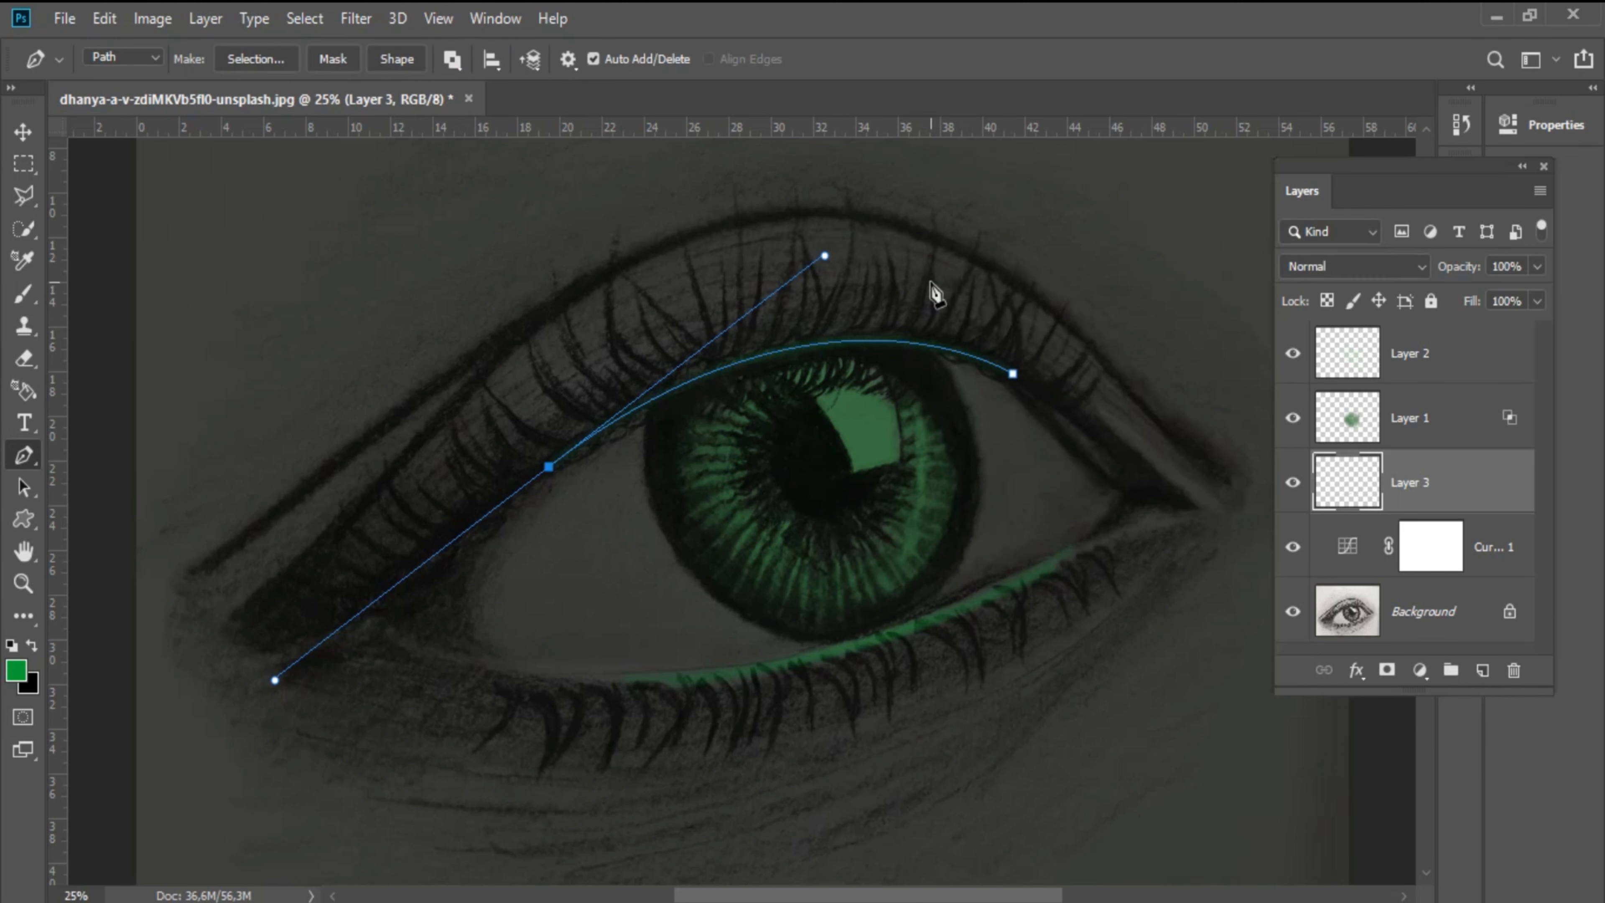
pyautogui.press('Return')
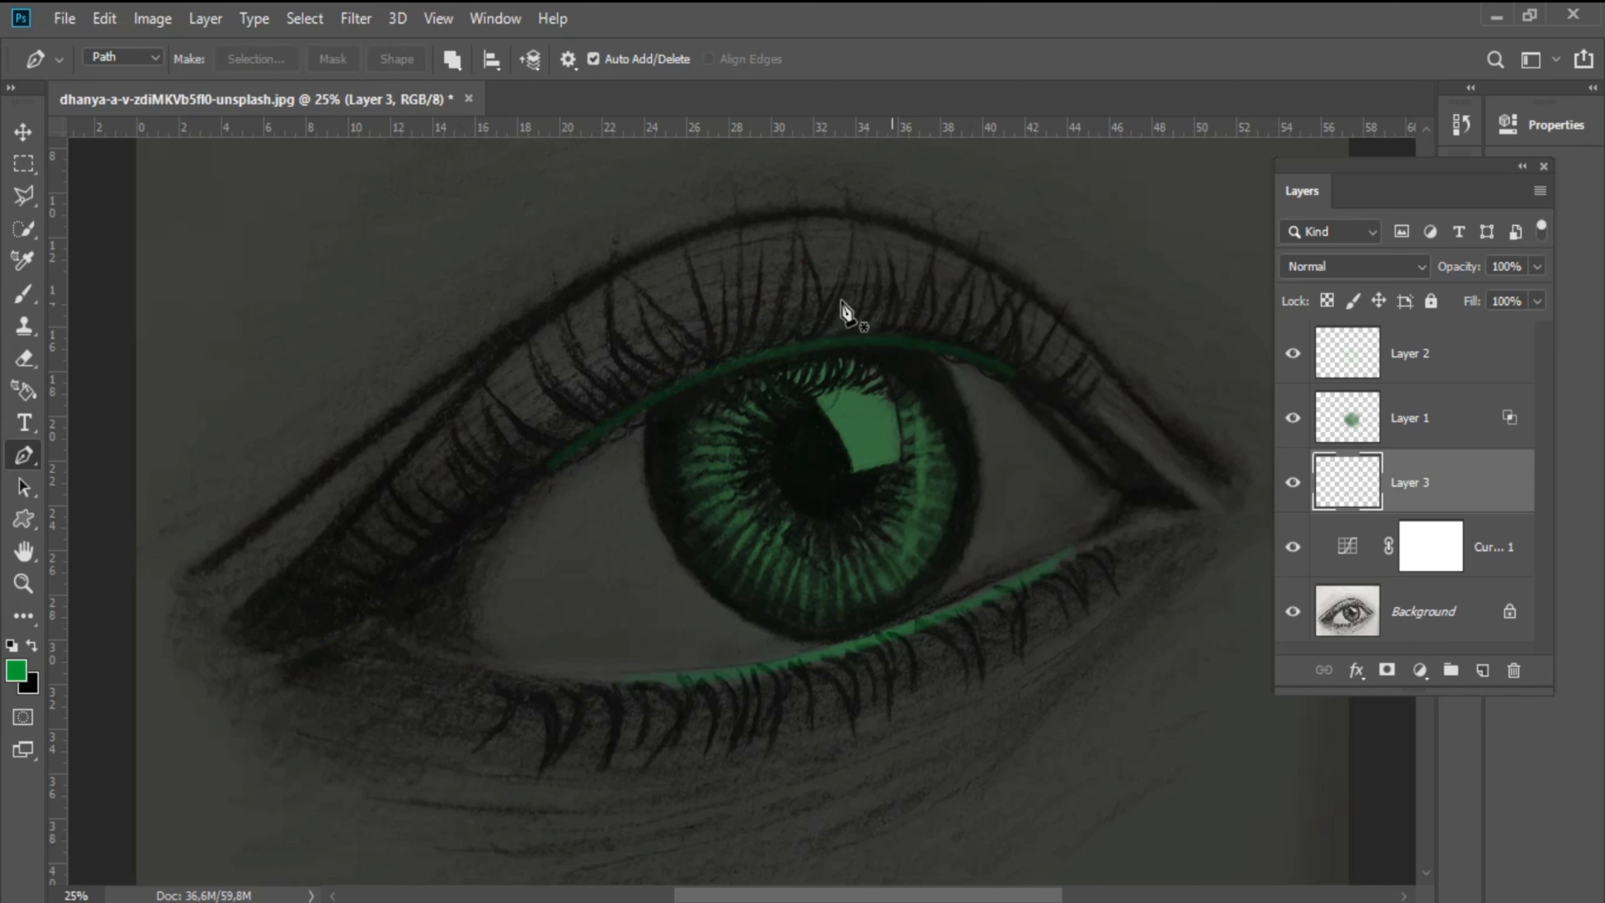
# - Draw a second path along the upper lid's rim, starting left of the iris, and stroke it with the Brush, Simulate Pressure off
pyautogui.rightClick(817, 356)
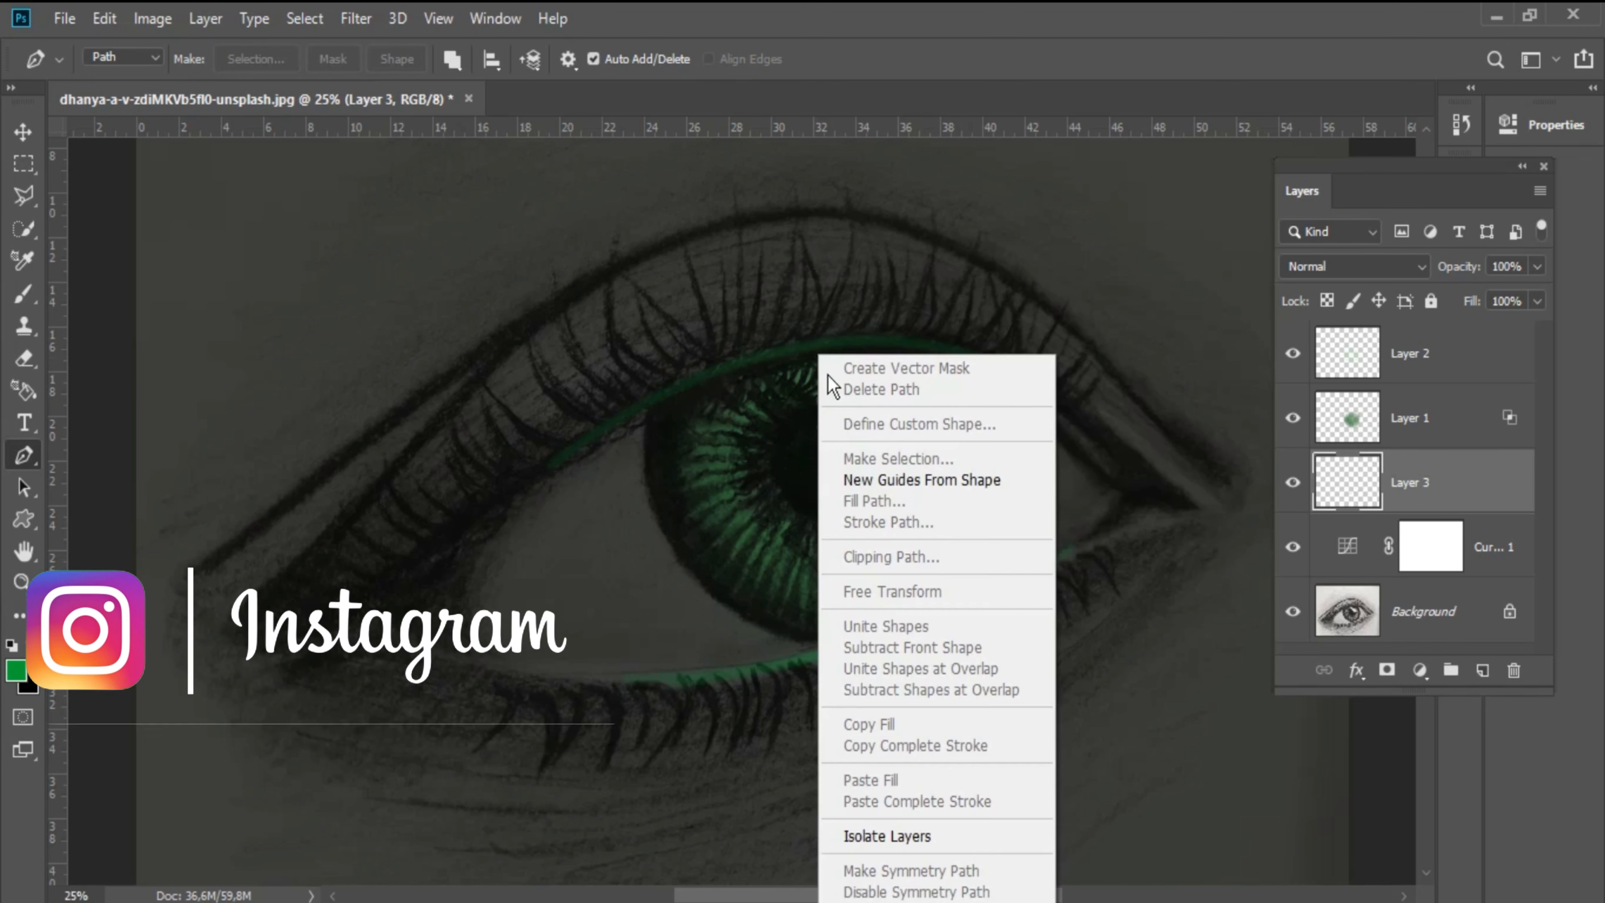
pyautogui.click(788, 365)
pyautogui.click(549, 472)
pyautogui.moveTo(1003, 377); pyautogui.dragTo(1252, 479)
pyautogui.rightClick(856, 360)
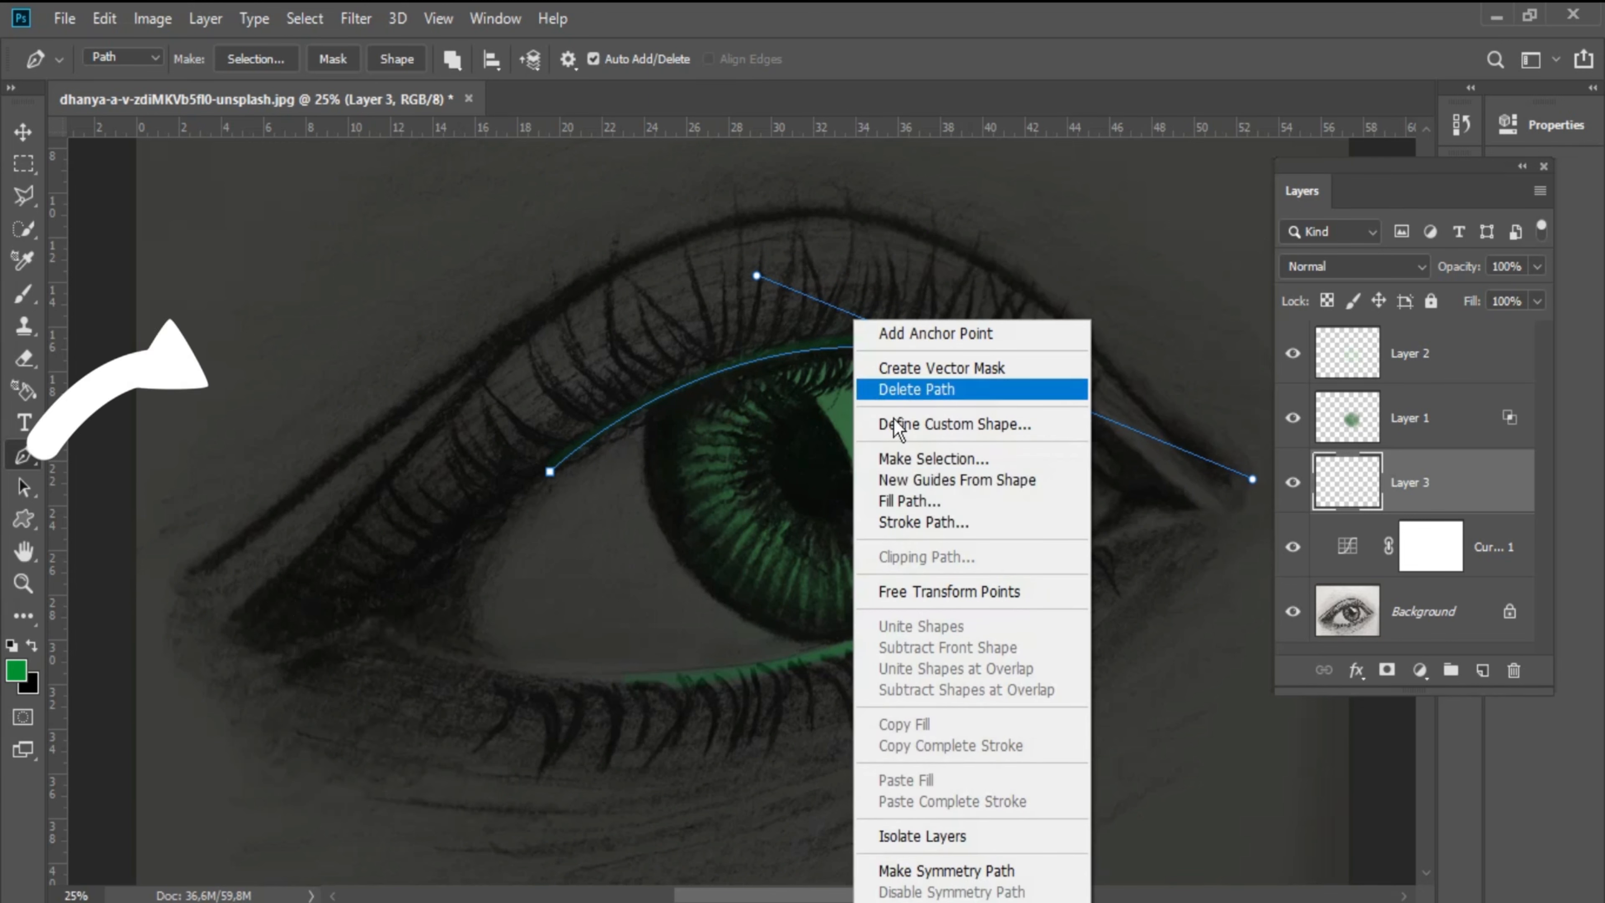
pyautogui.click(888, 522)
pyautogui.click(713, 312)
pyautogui.click(959, 287)
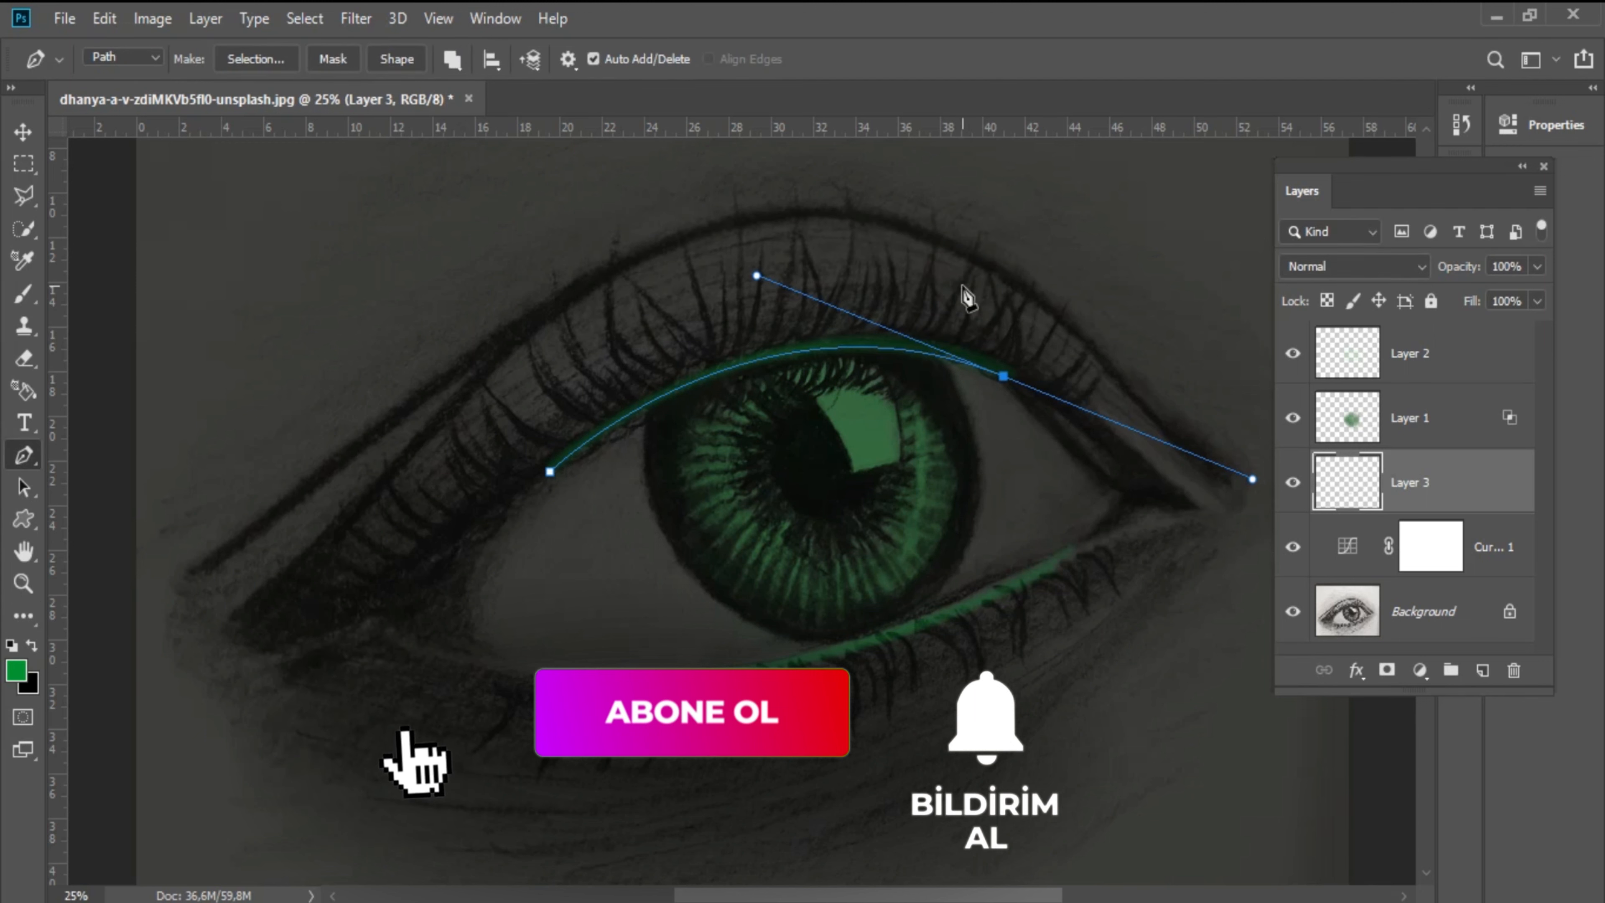
pyautogui.press('Return')
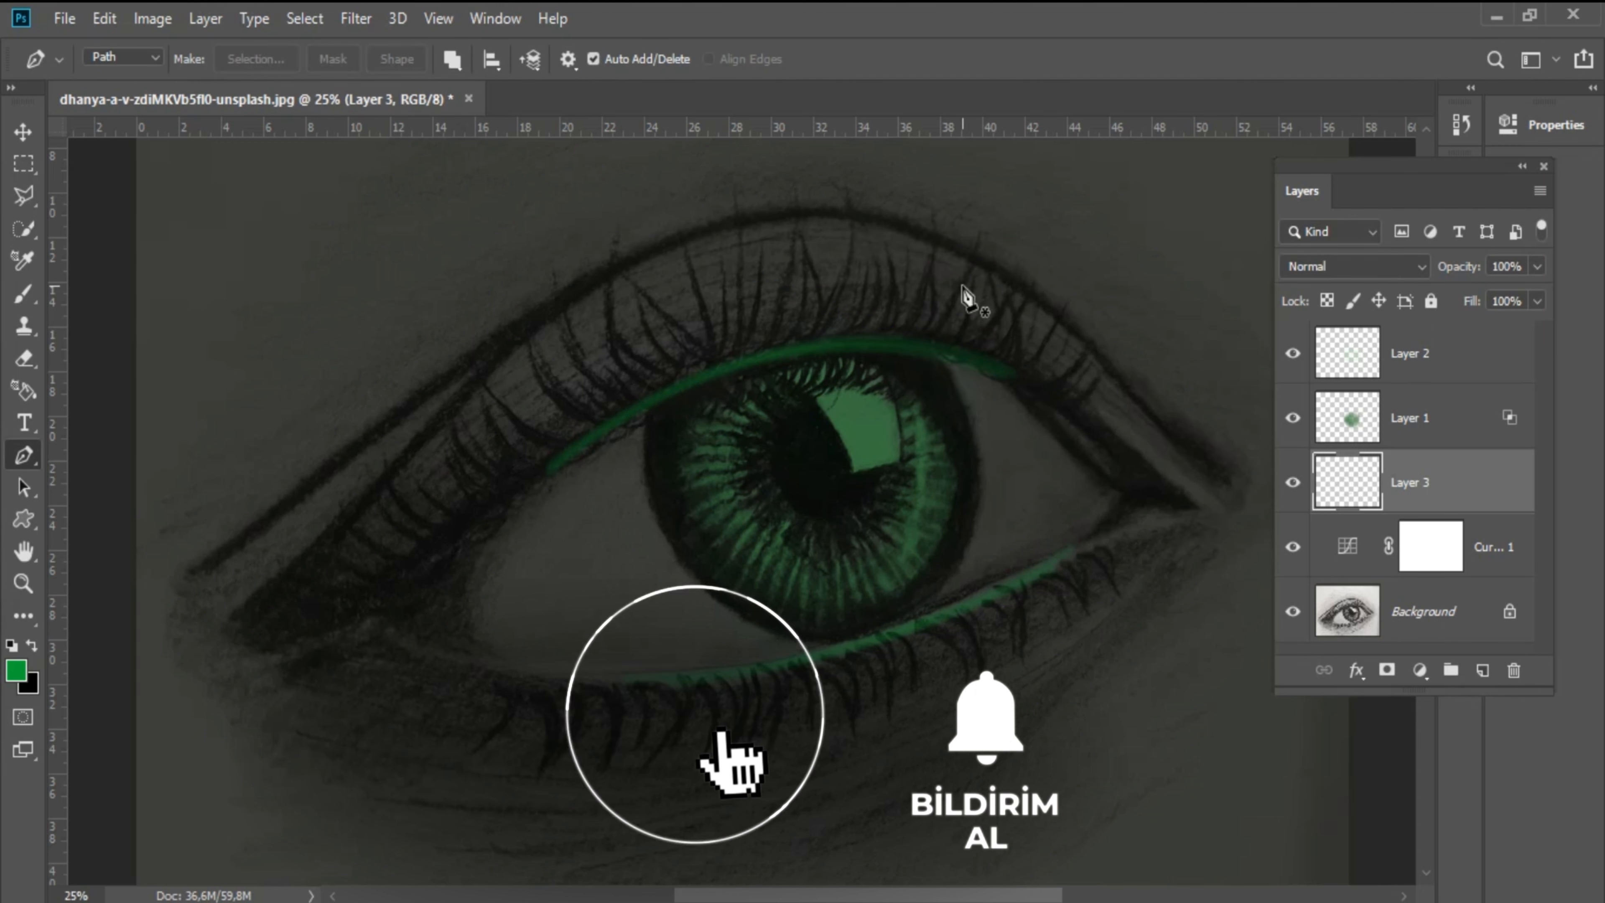
# - Undo a 70% Eraser pass on the upper rim's left end, and fade the green rim stroke with the Eraser at 59% opacity
pyautogui.press('e')
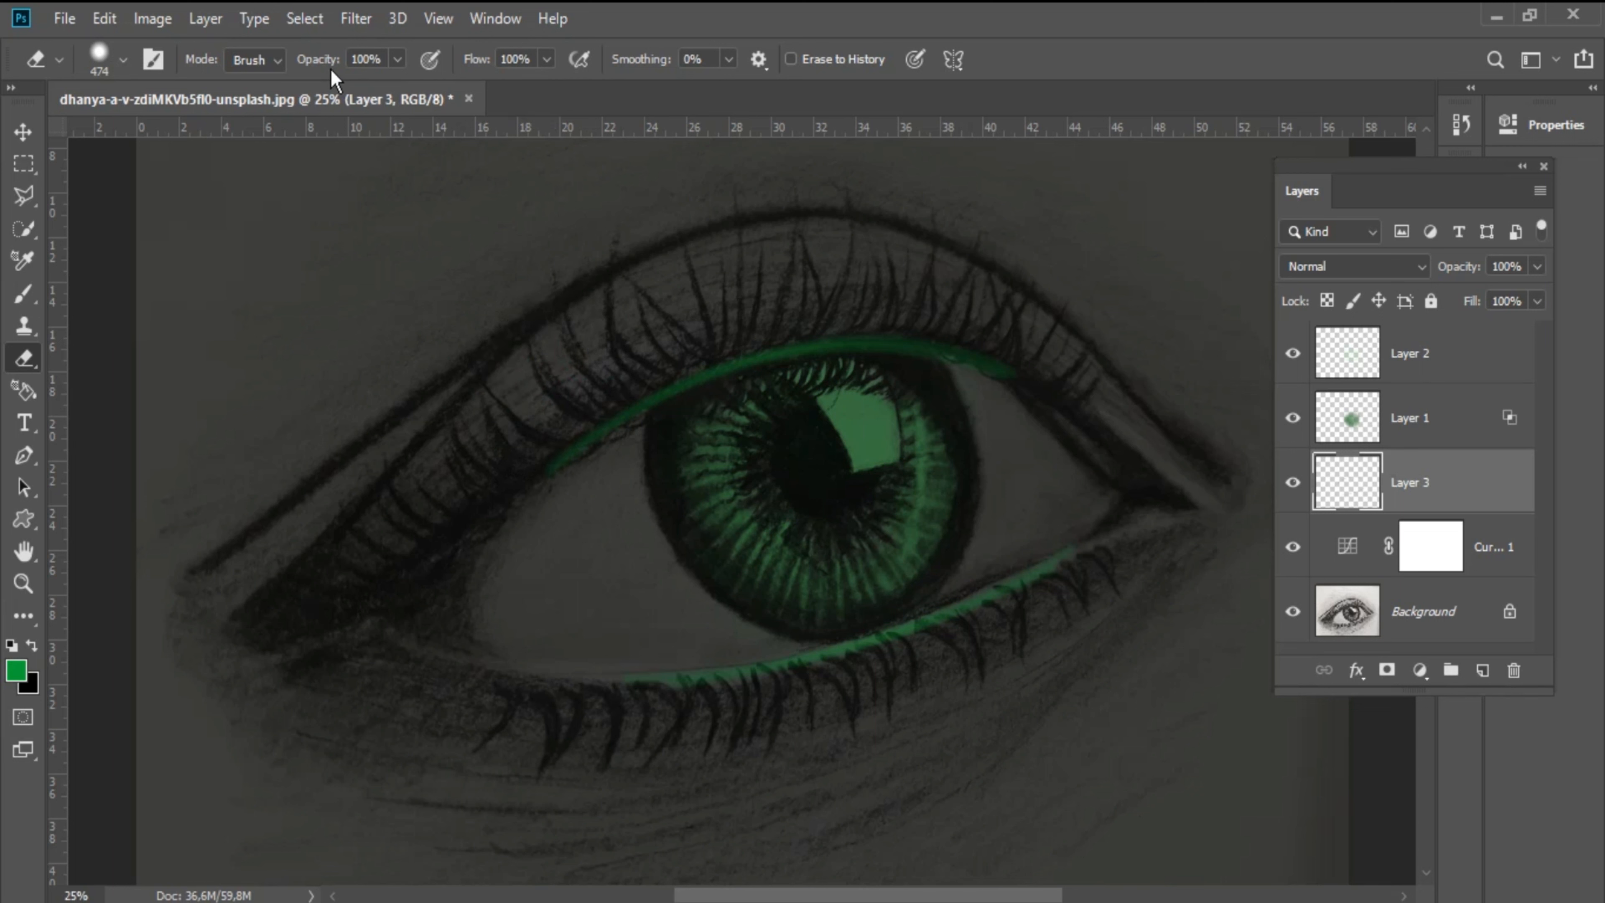
pyautogui.moveTo(334, 63); pyautogui.dragTo(304, 71)
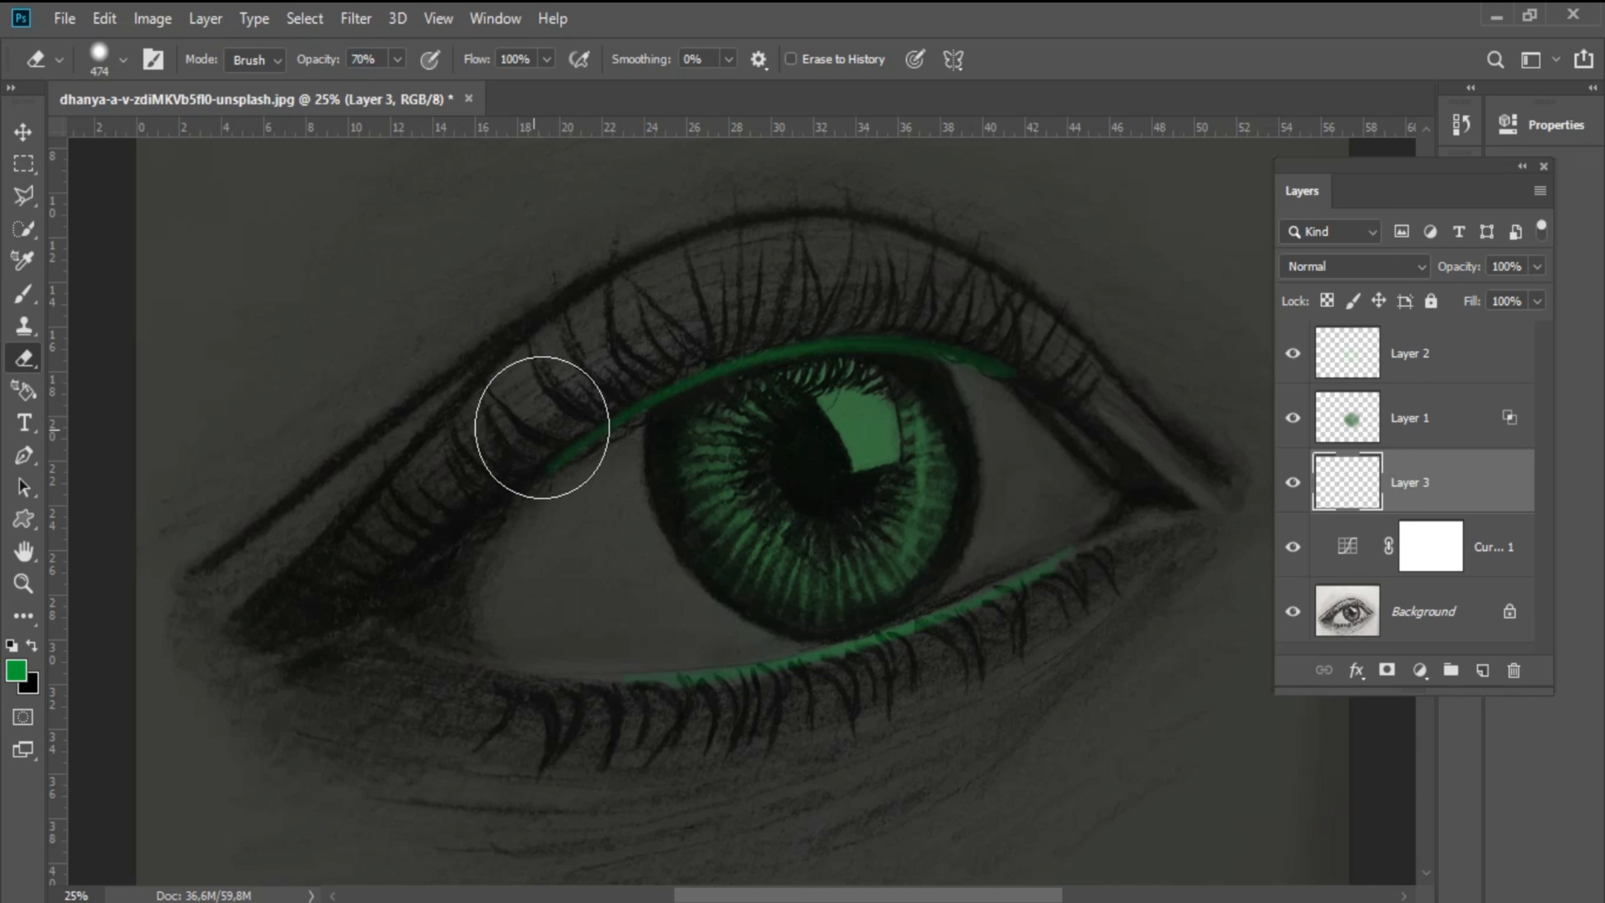
pyautogui.moveTo(543, 424)
pyautogui.mouseDown()
pyautogui.moveTo(495, 466)
pyautogui.moveTo(476, 458)
pyautogui.mouseUp()
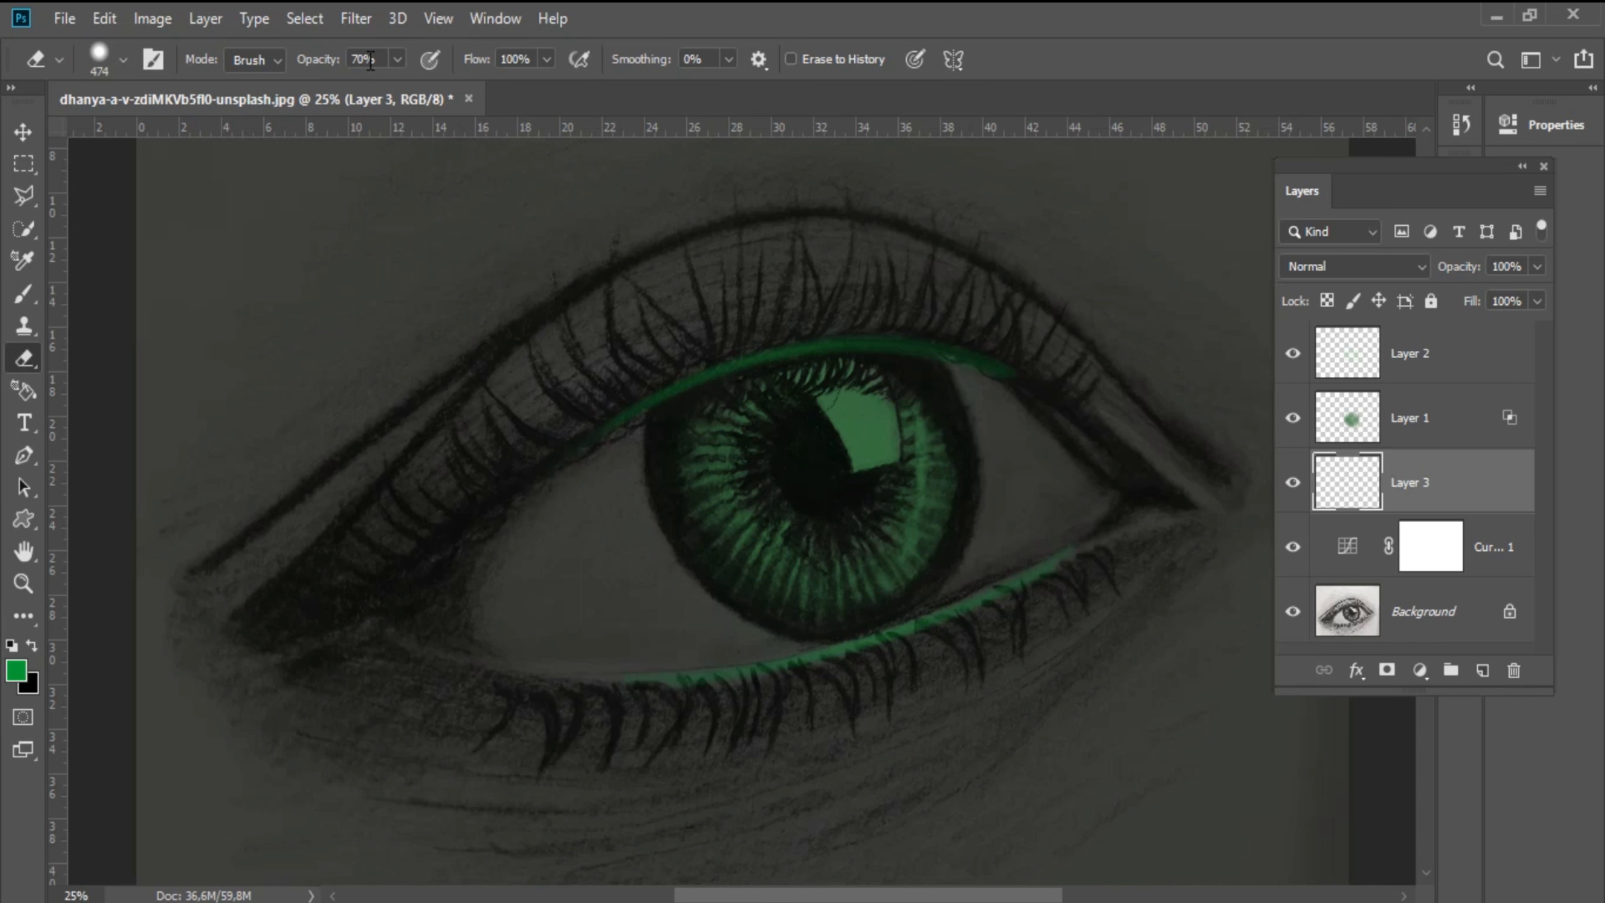
pyautogui.hotkey('ctrl', 'z')
pyautogui.moveTo(325, 62); pyautogui.dragTo(316, 64)
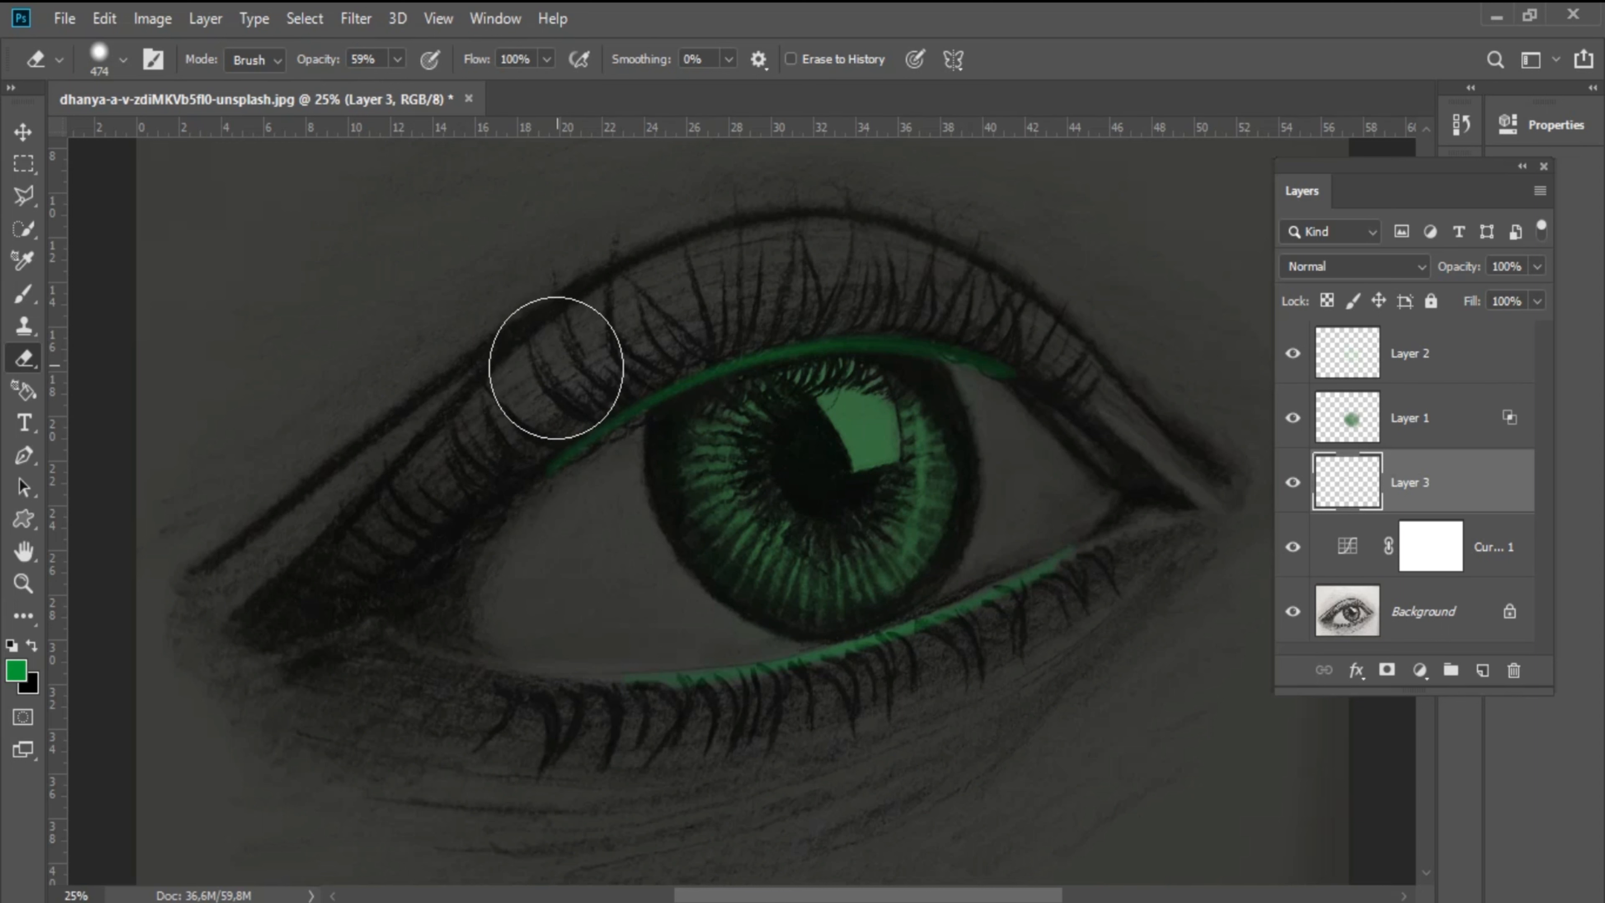
pyautogui.click(559, 393)
pyautogui.click(649, 342)
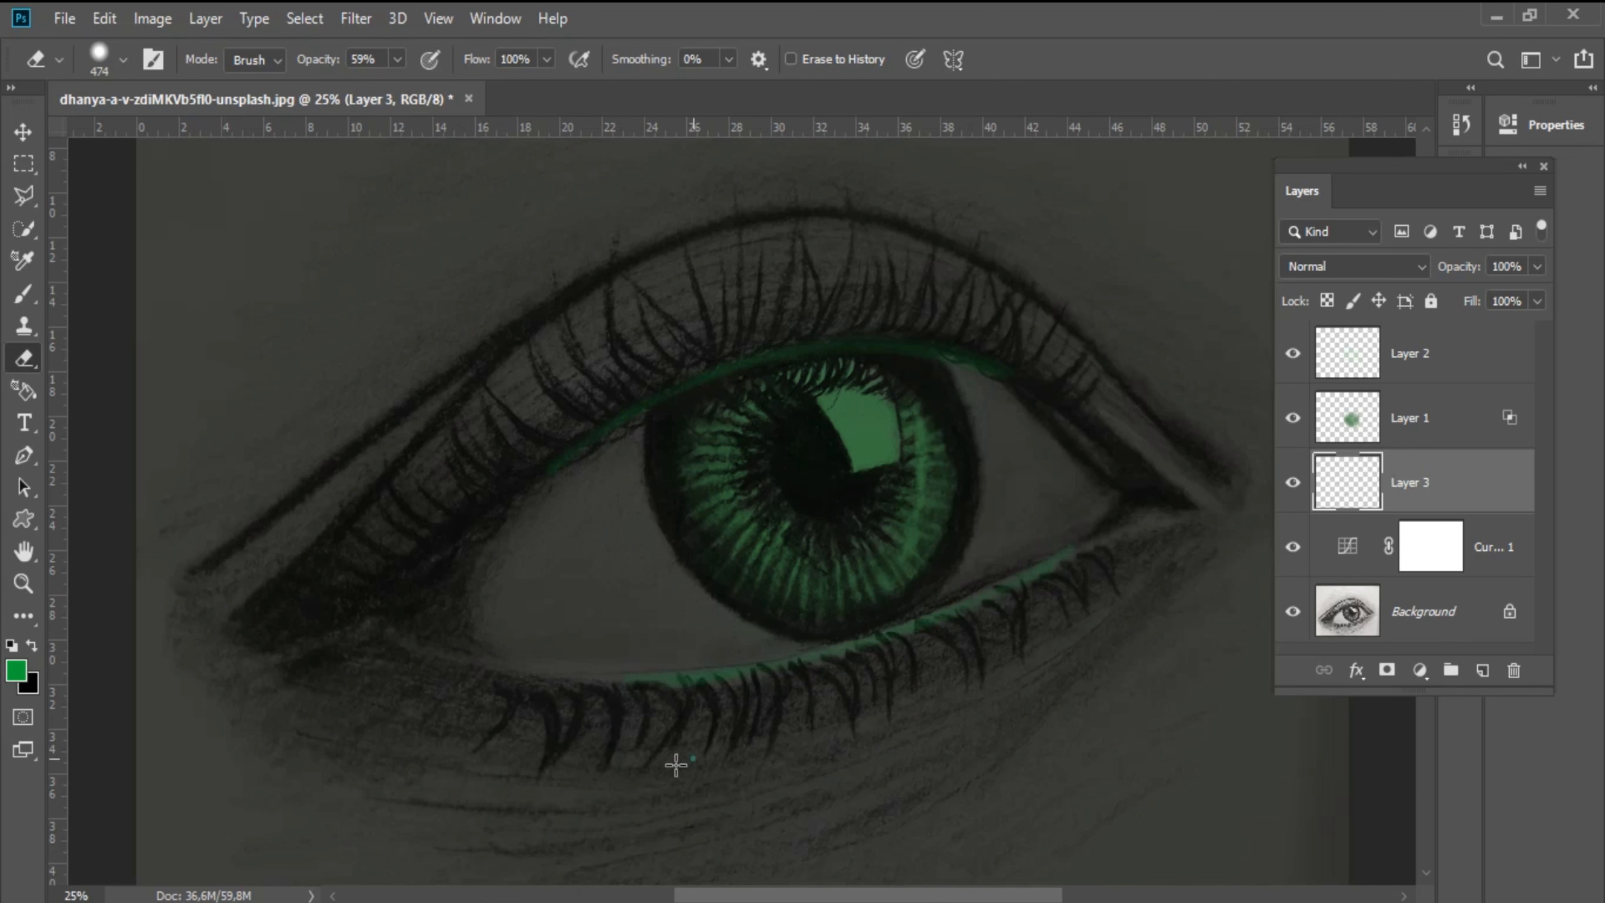
# - Add a Solid Color fill layer in the current green above Layer 2
pyautogui.click(1450, 347)
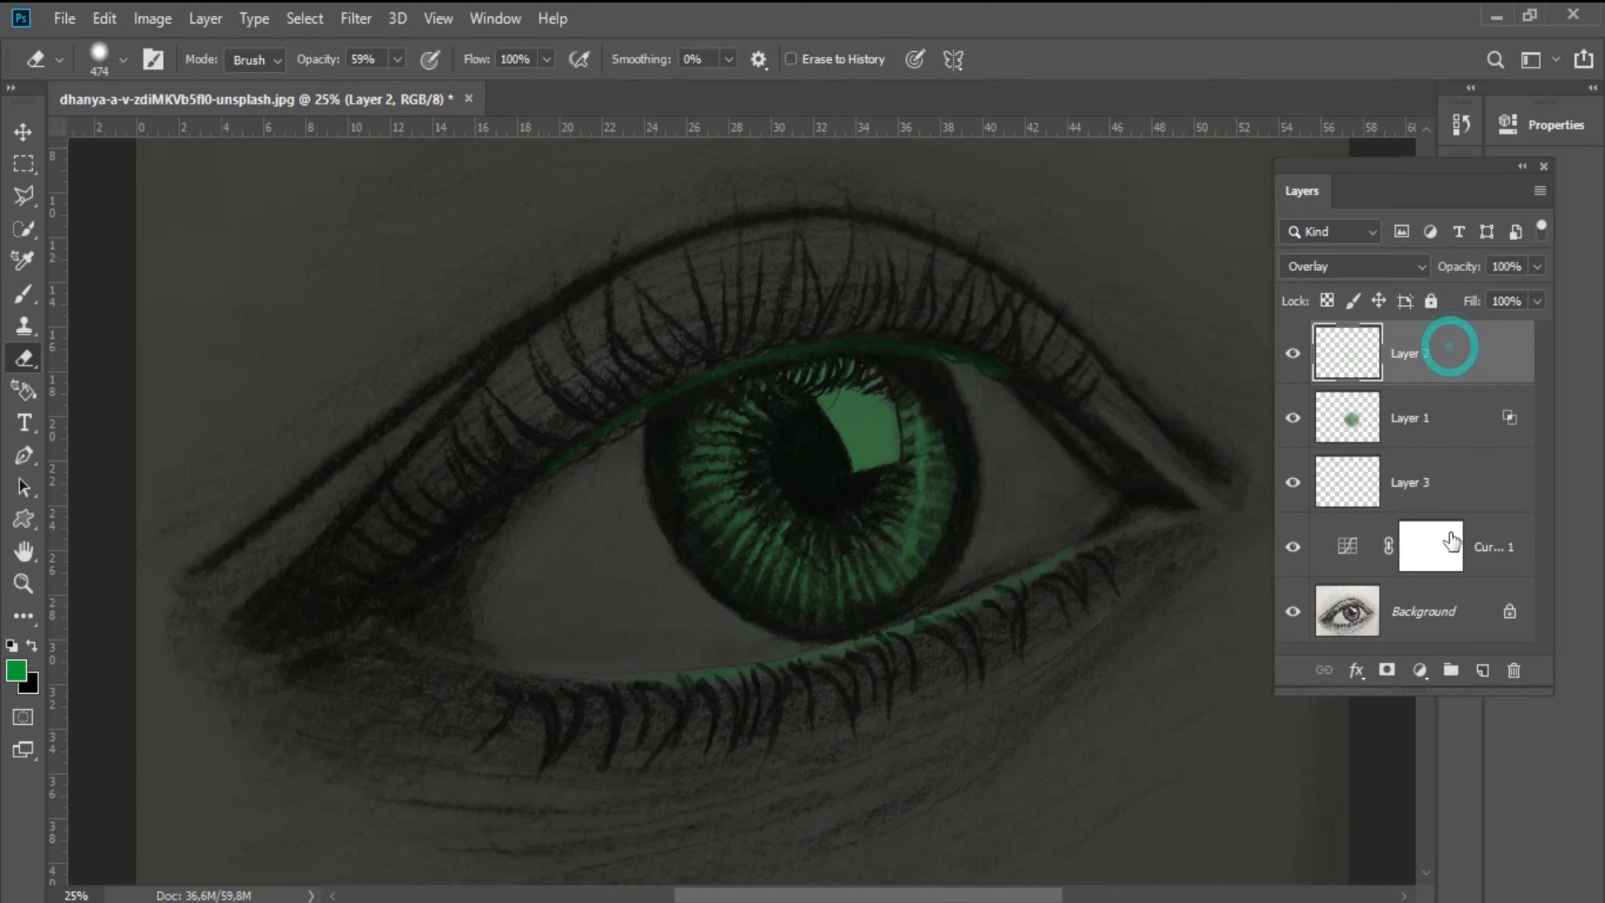
pyautogui.click(1420, 670)
pyautogui.click(1479, 231)
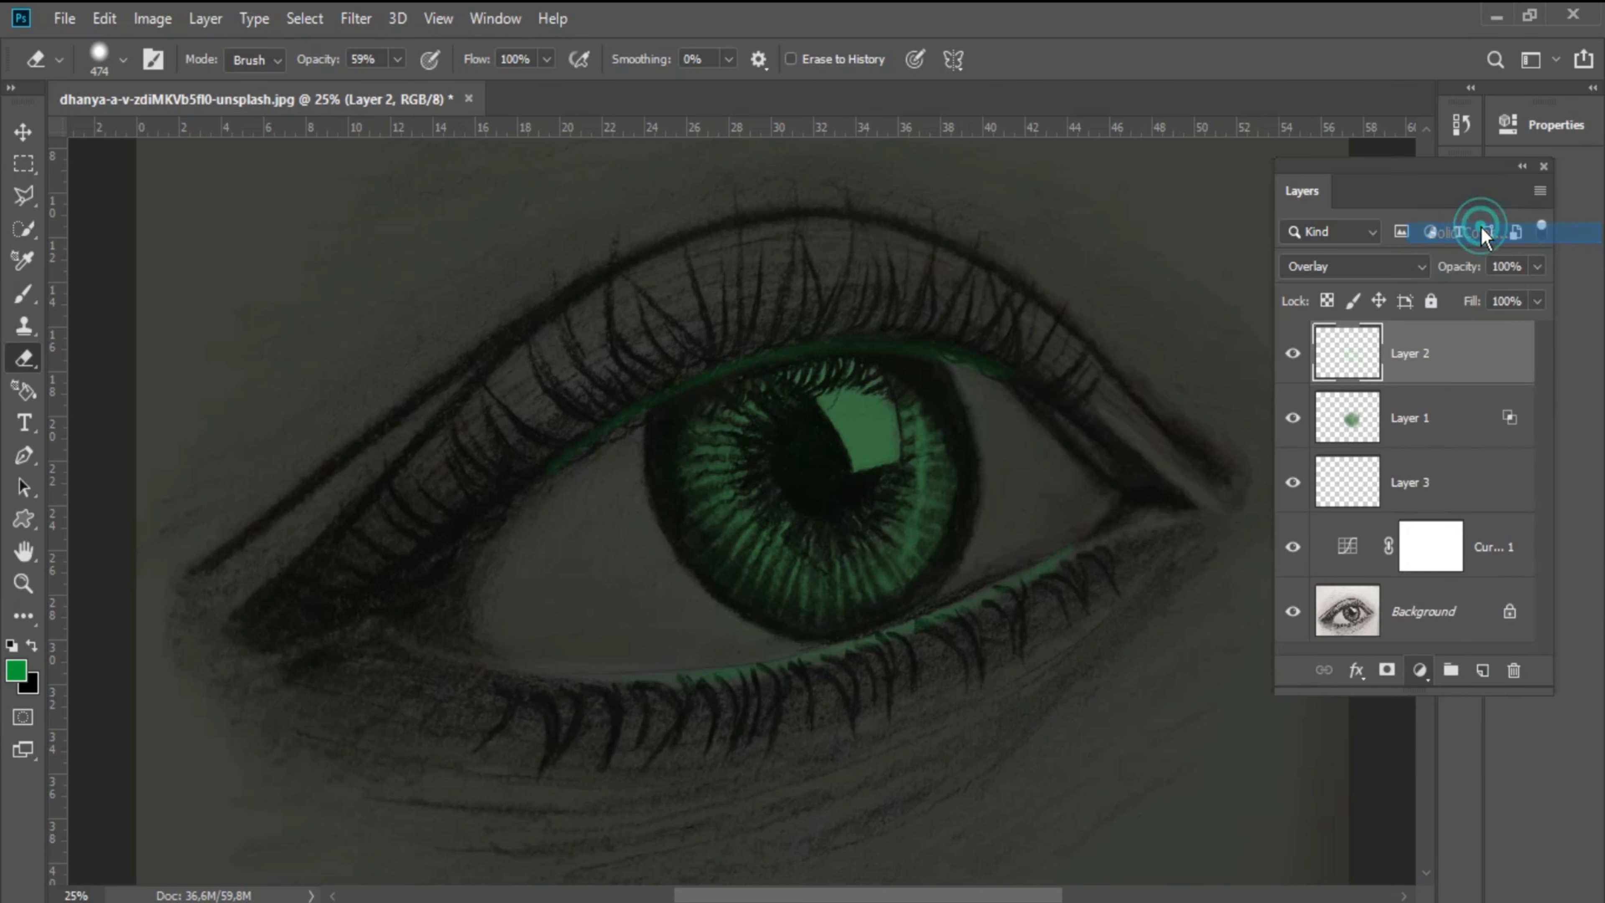
pyautogui.click(1486, 152)
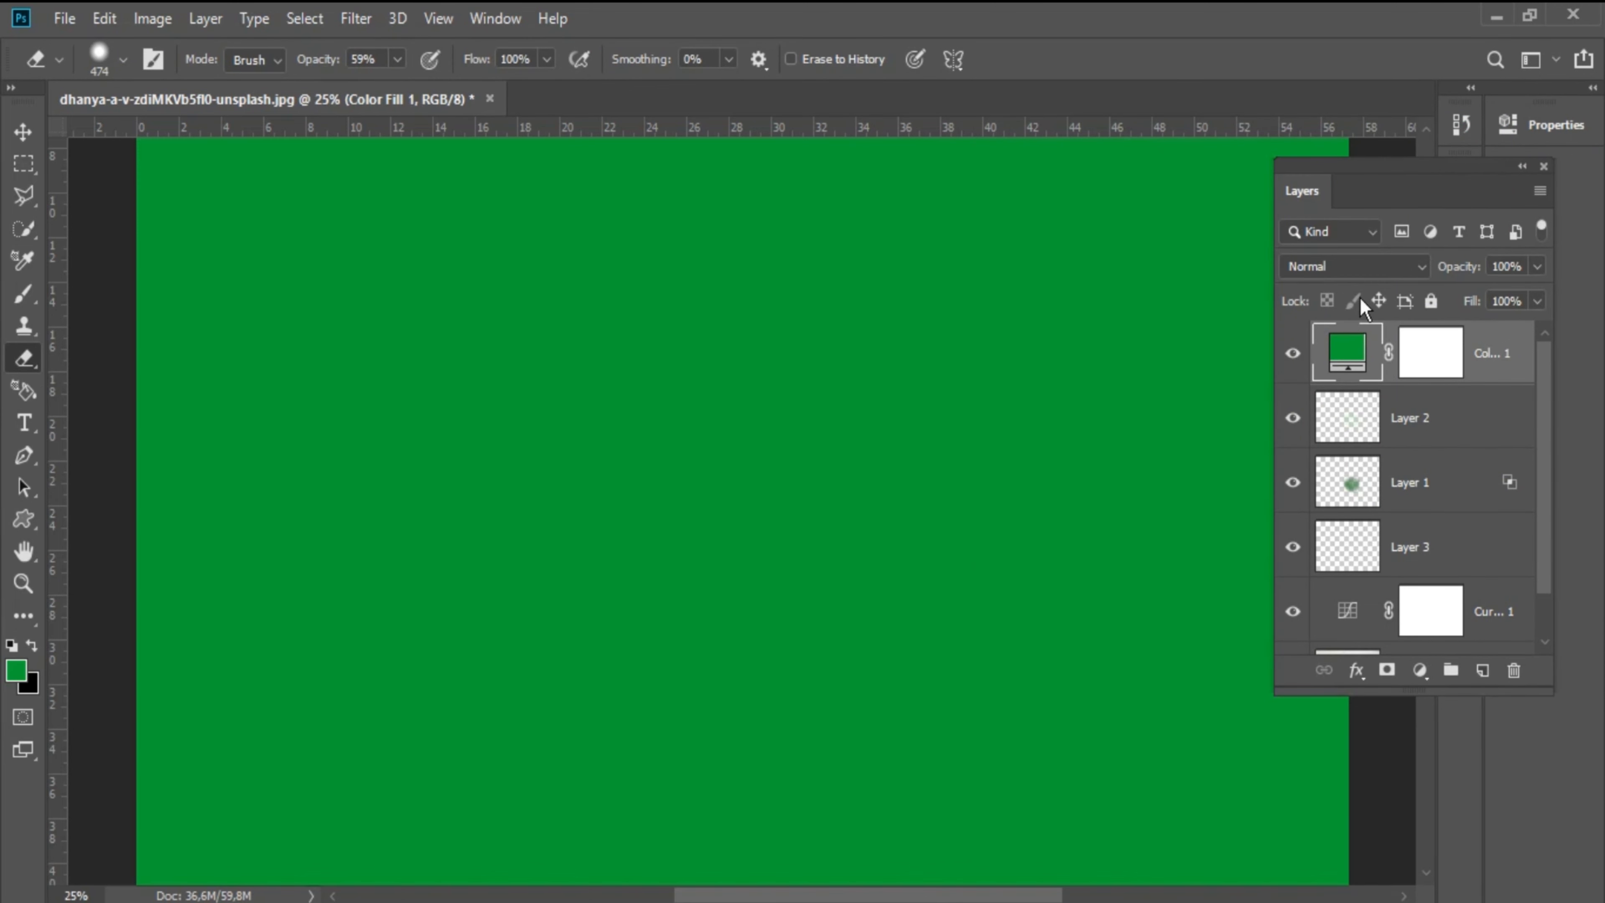
# - Set the green fill layer to 87% Fill and the Color Dodge blend mode
pyautogui.click(1376, 268)
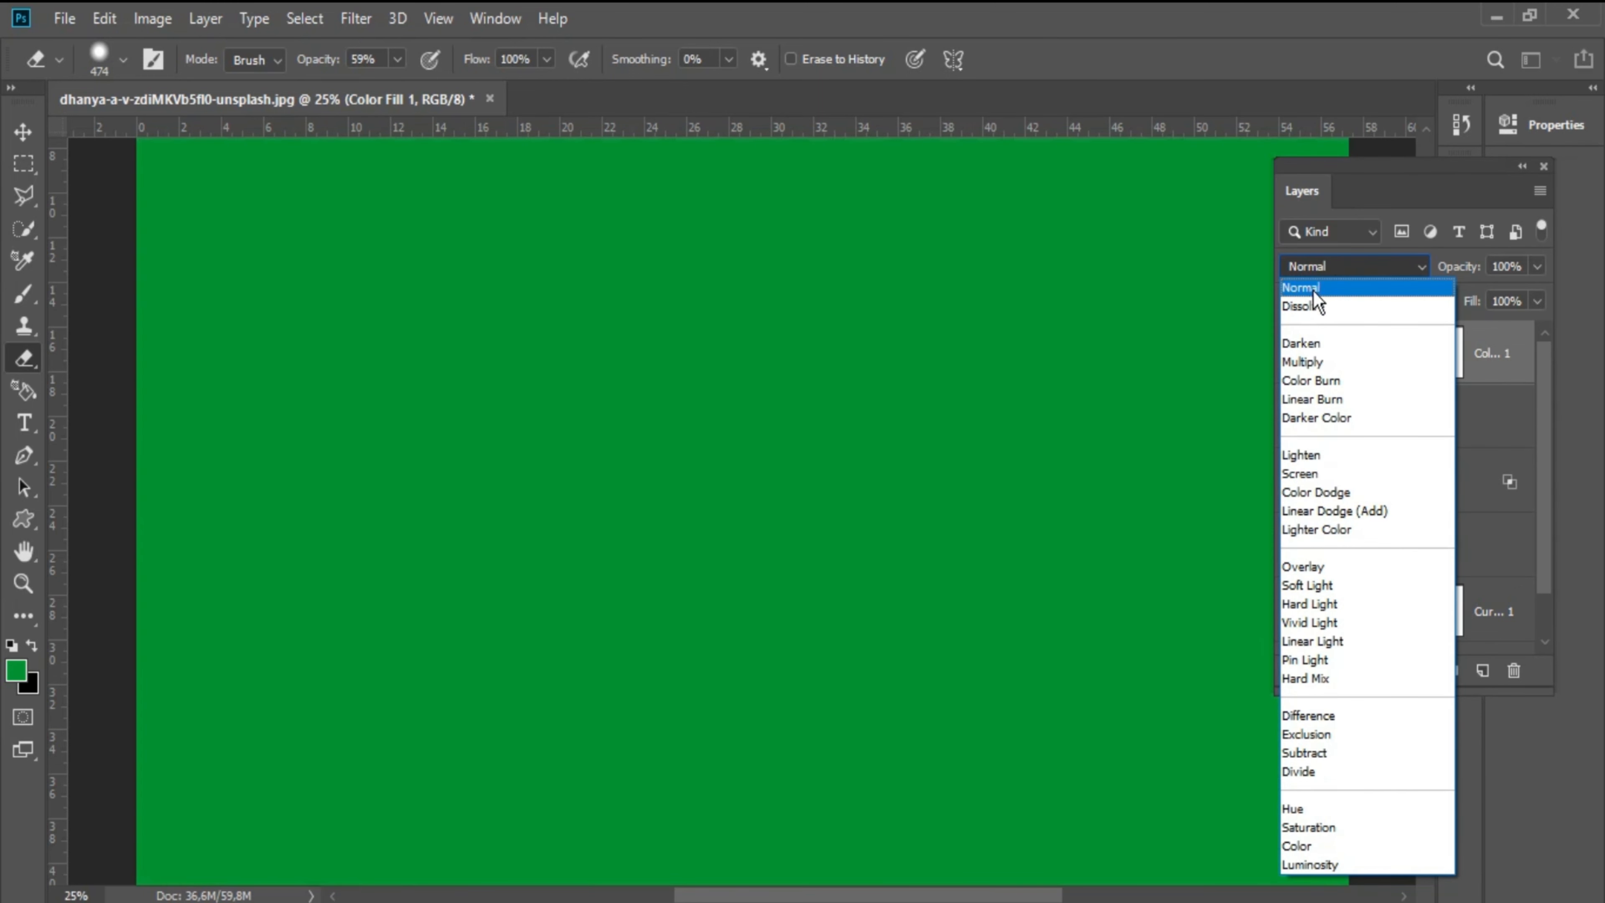
pyautogui.click(1305, 289)
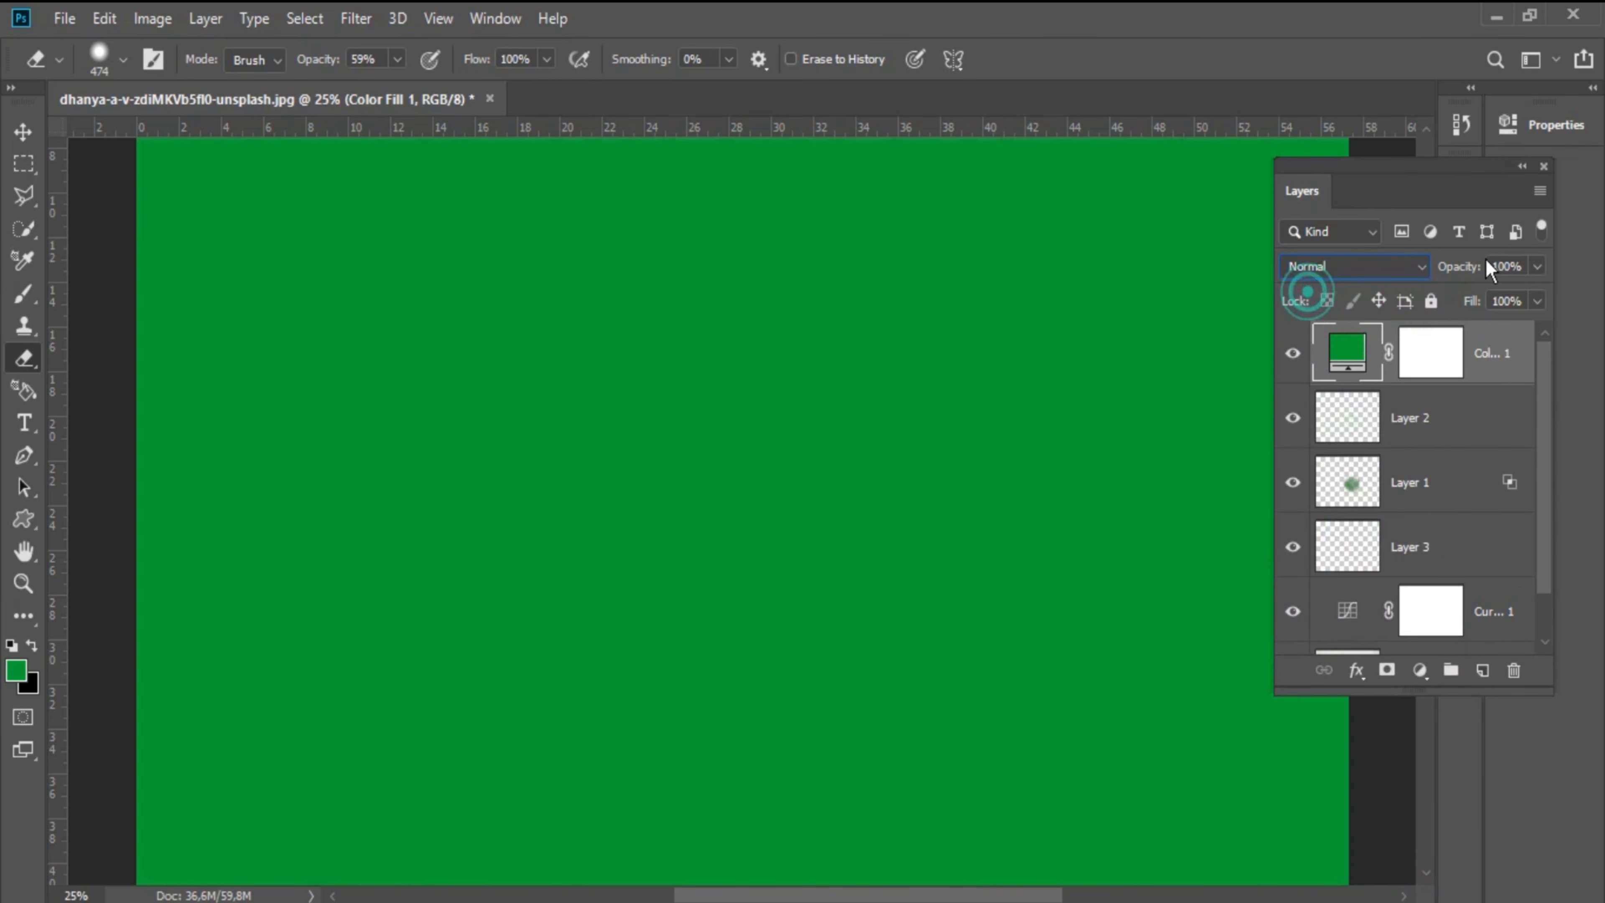
pyautogui.moveTo(1470, 310); pyautogui.dragTo(1467, 306)
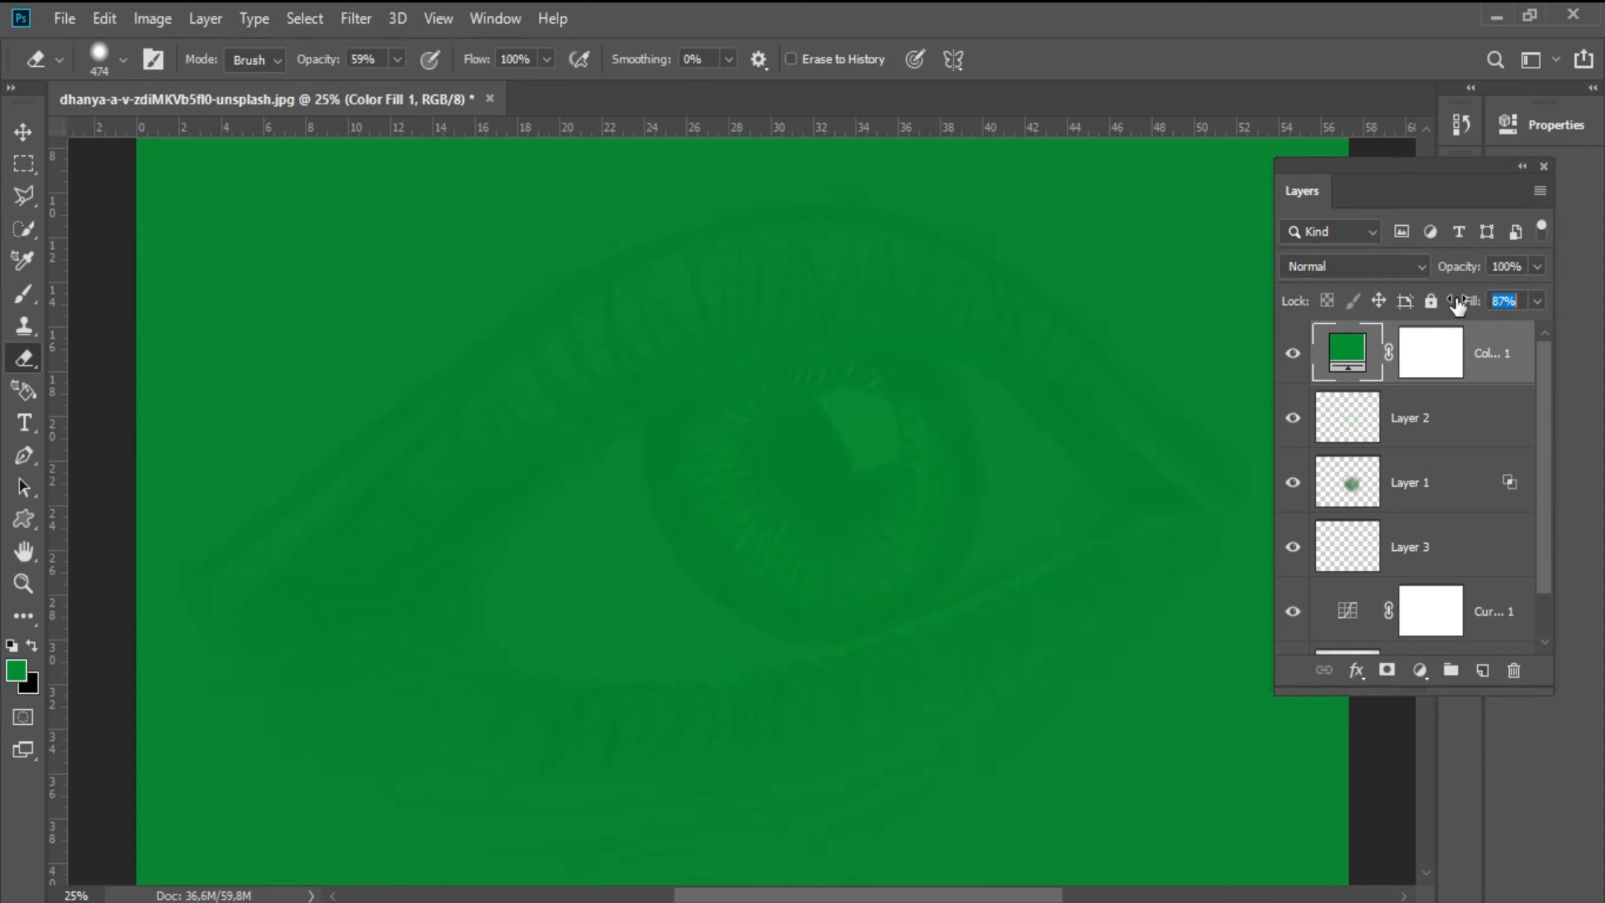
pyautogui.click(1329, 264)
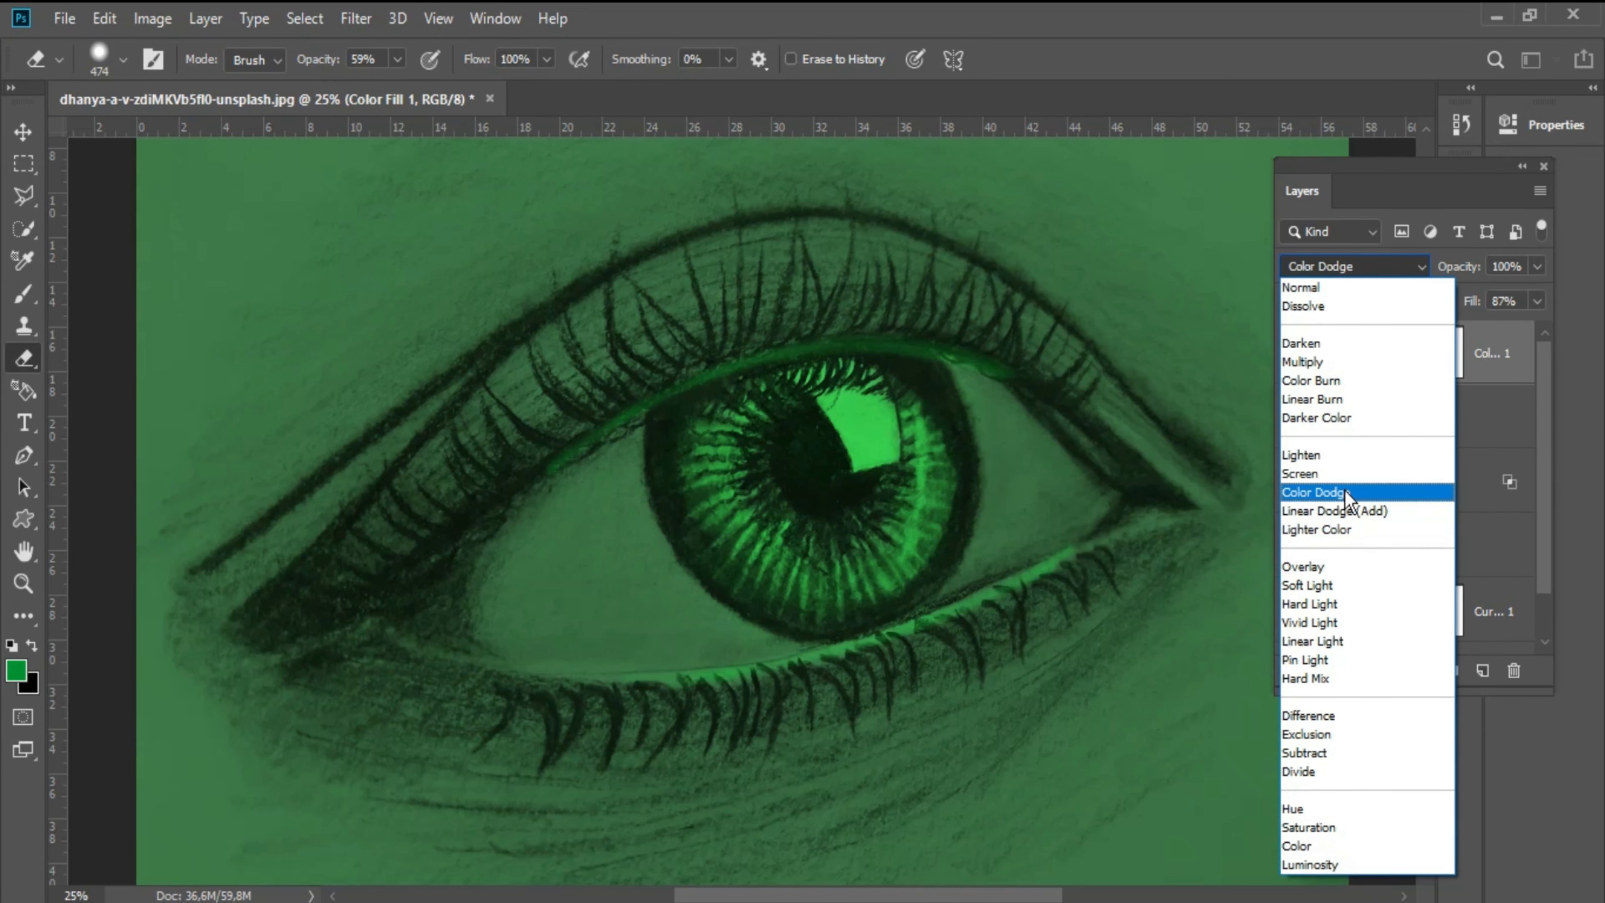
pyautogui.click(1347, 493)
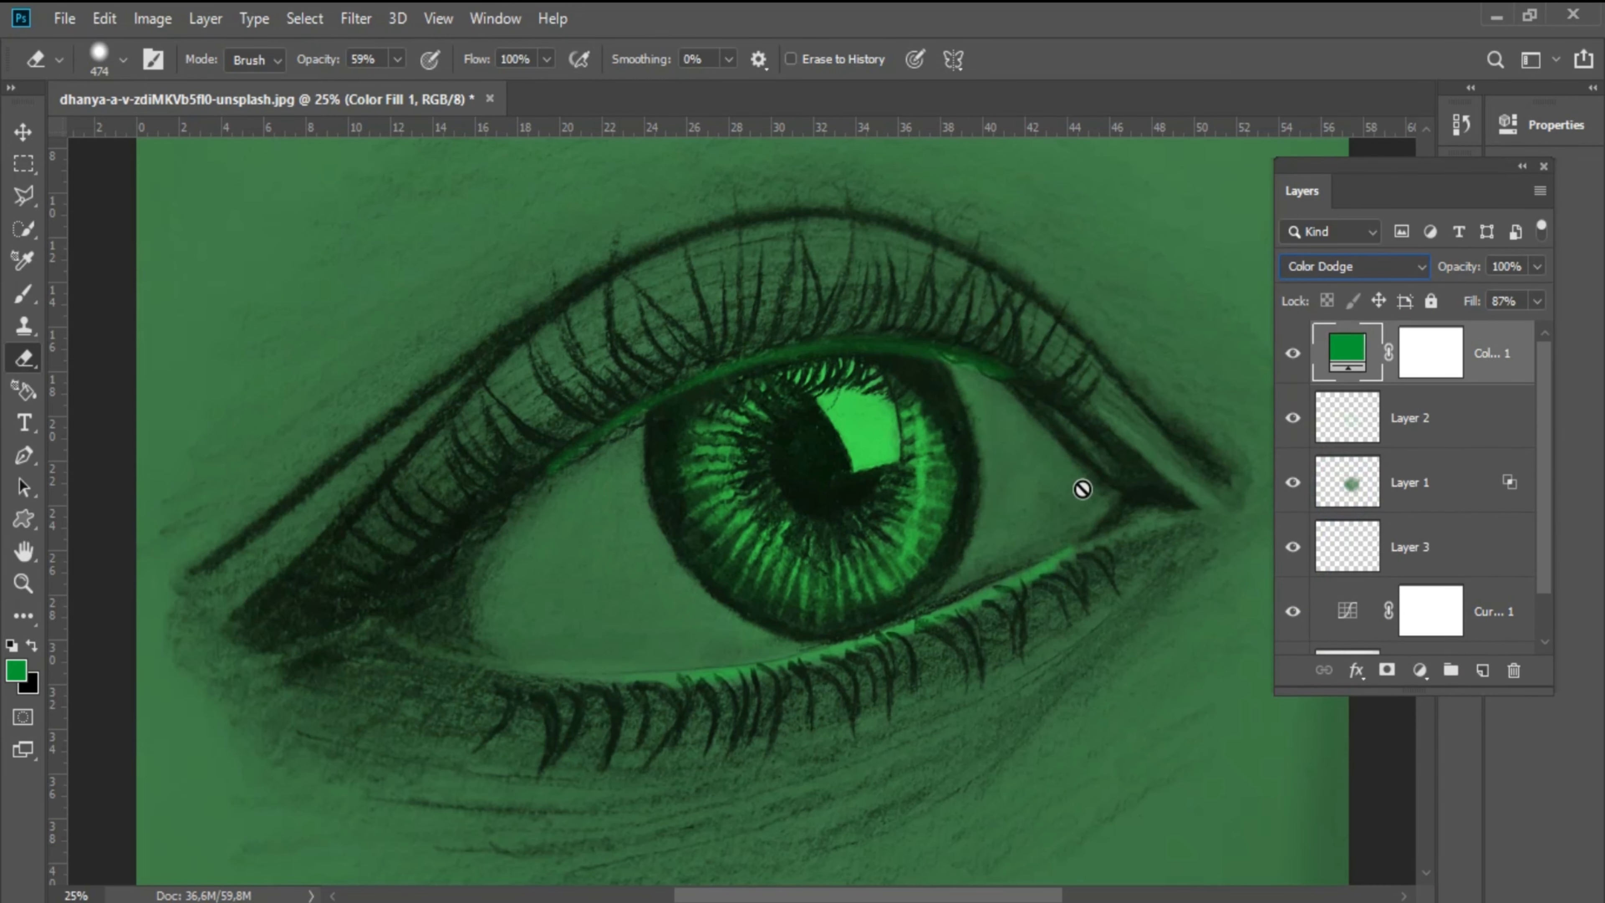
# - Invert the green fill layer's mask to black so that its effect is hidden
pyautogui.keyDown('alt'); pyautogui.click(1081, 488); pyautogui.keyUp('alt')
pyautogui.click(1430, 352)
pyautogui.click(153, 22)
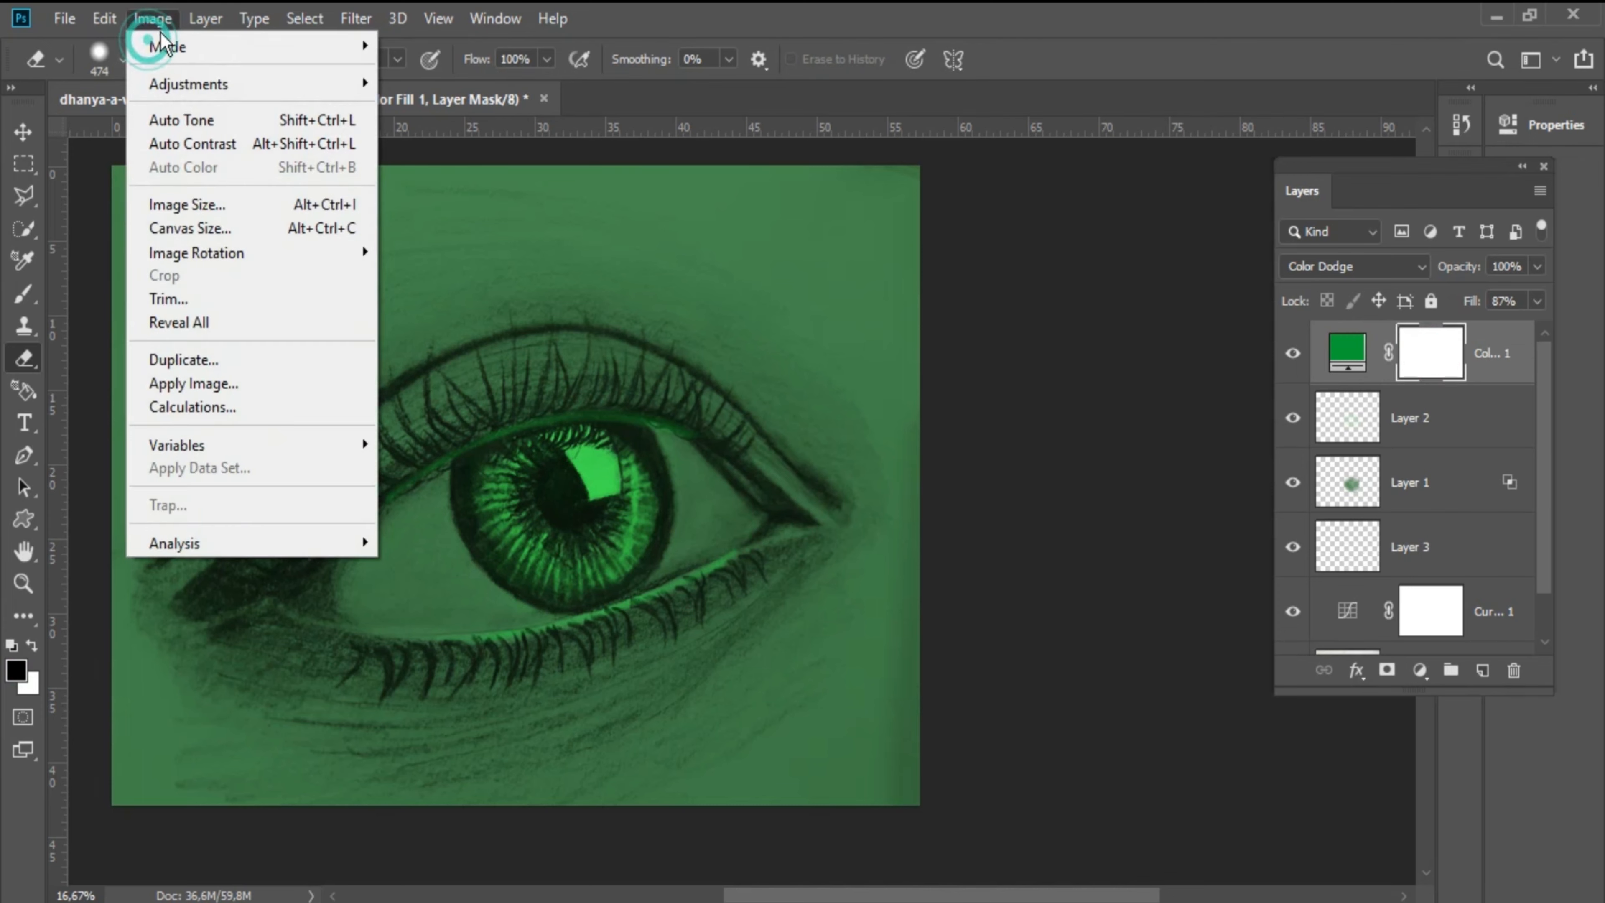
pyautogui.moveTo(188, 83)
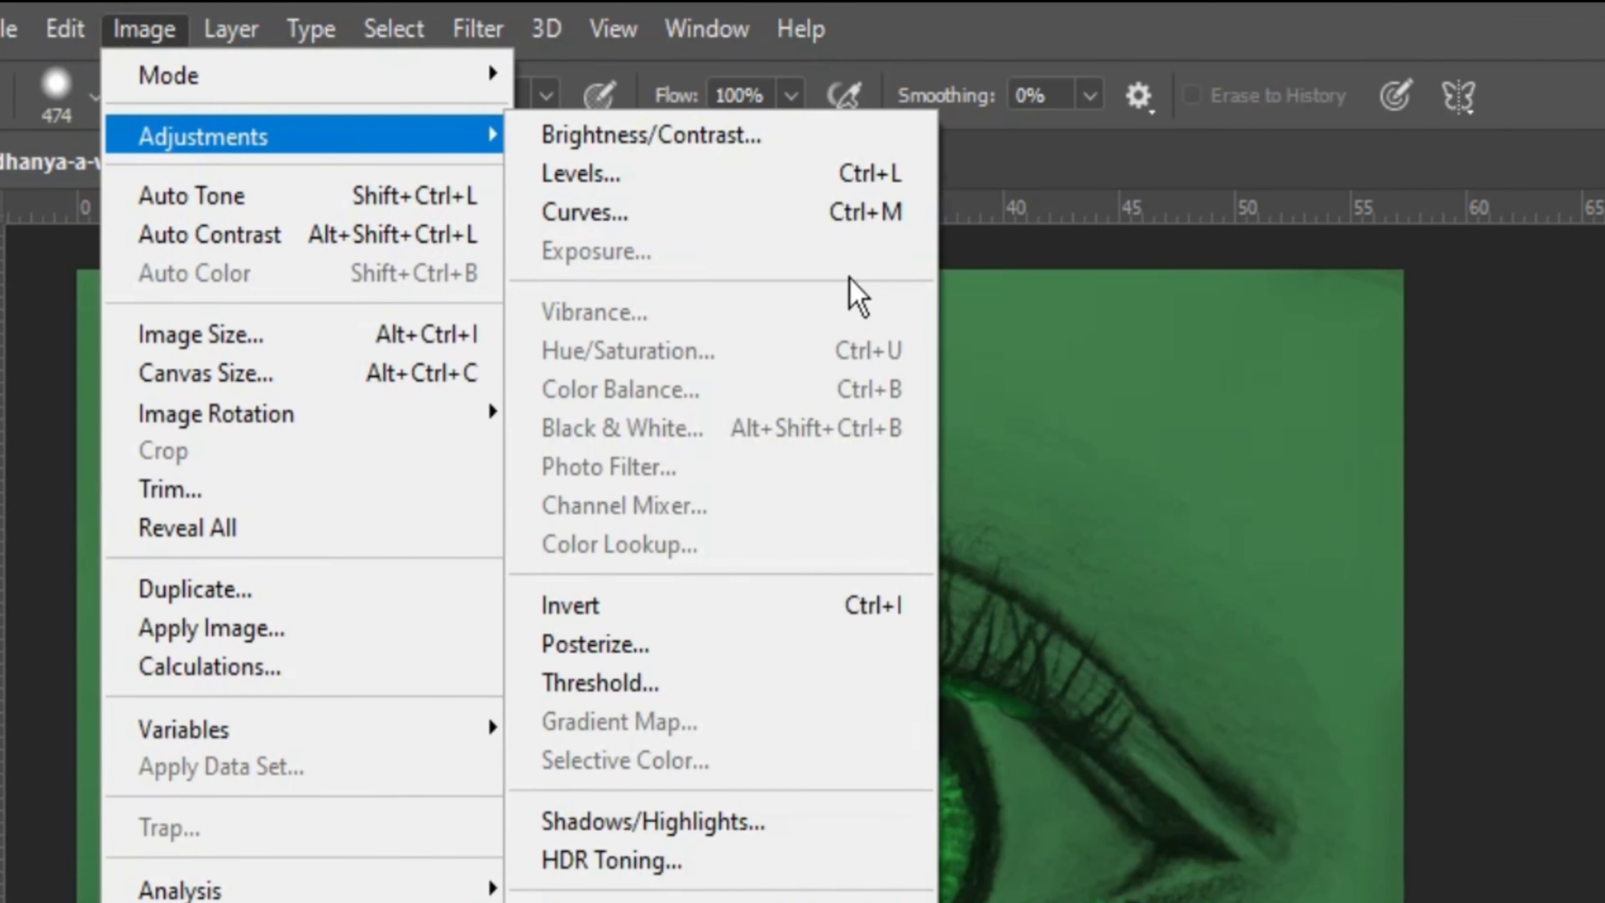
pyautogui.click(843, 612)
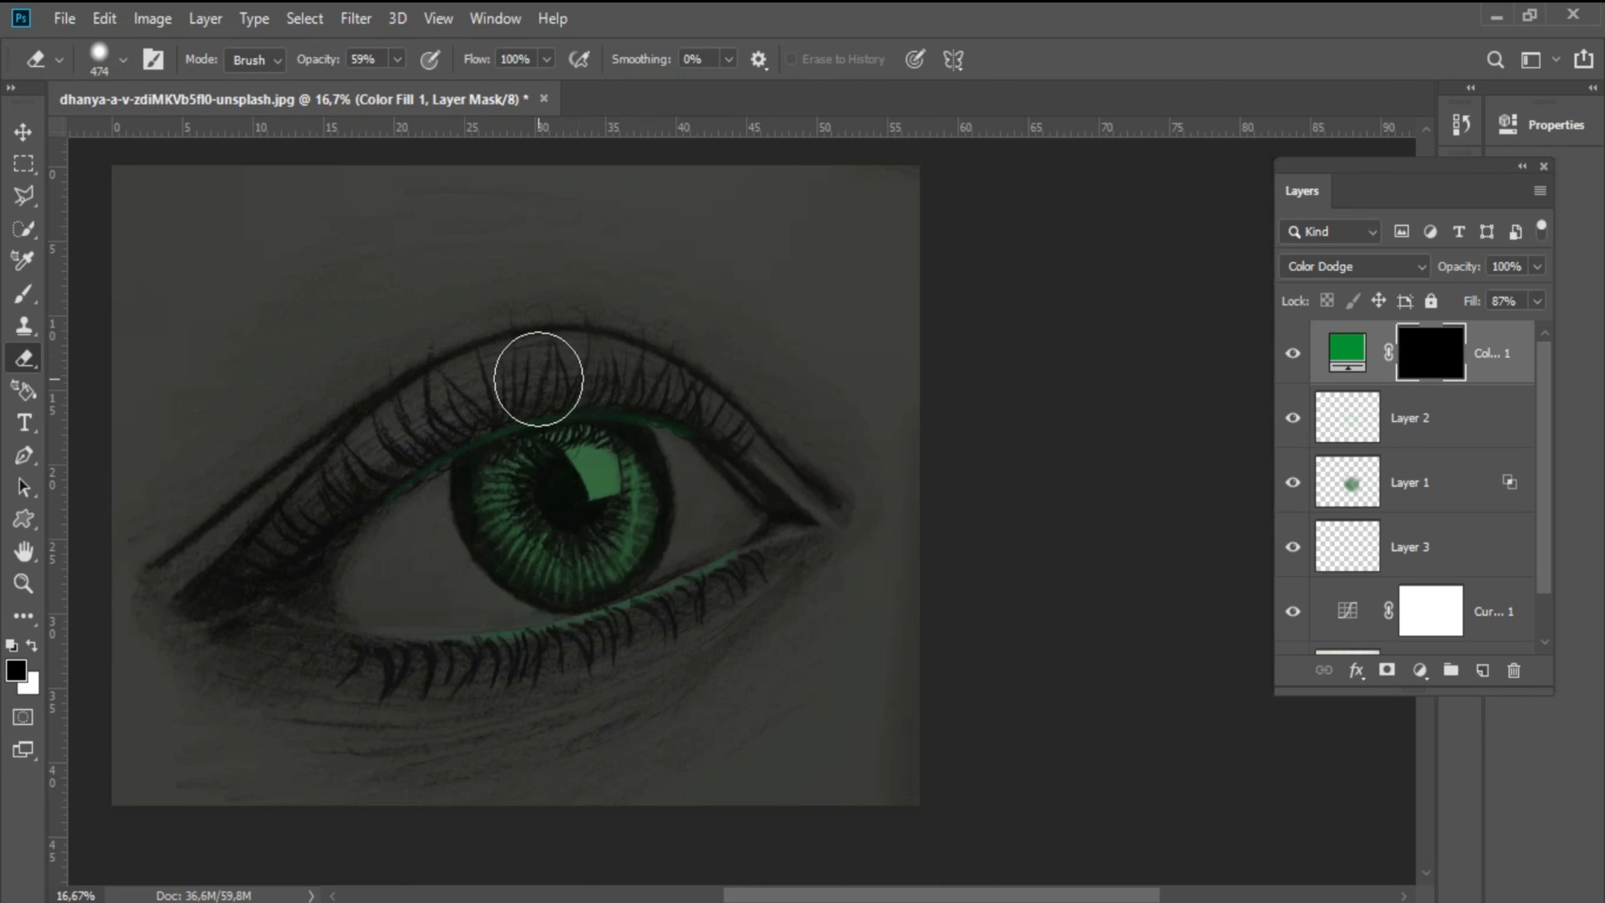
# - Paint white on the fill layer's mask along the upper and lower lid rims with a soft Brush at 18% opacity
pyautogui.press('b')
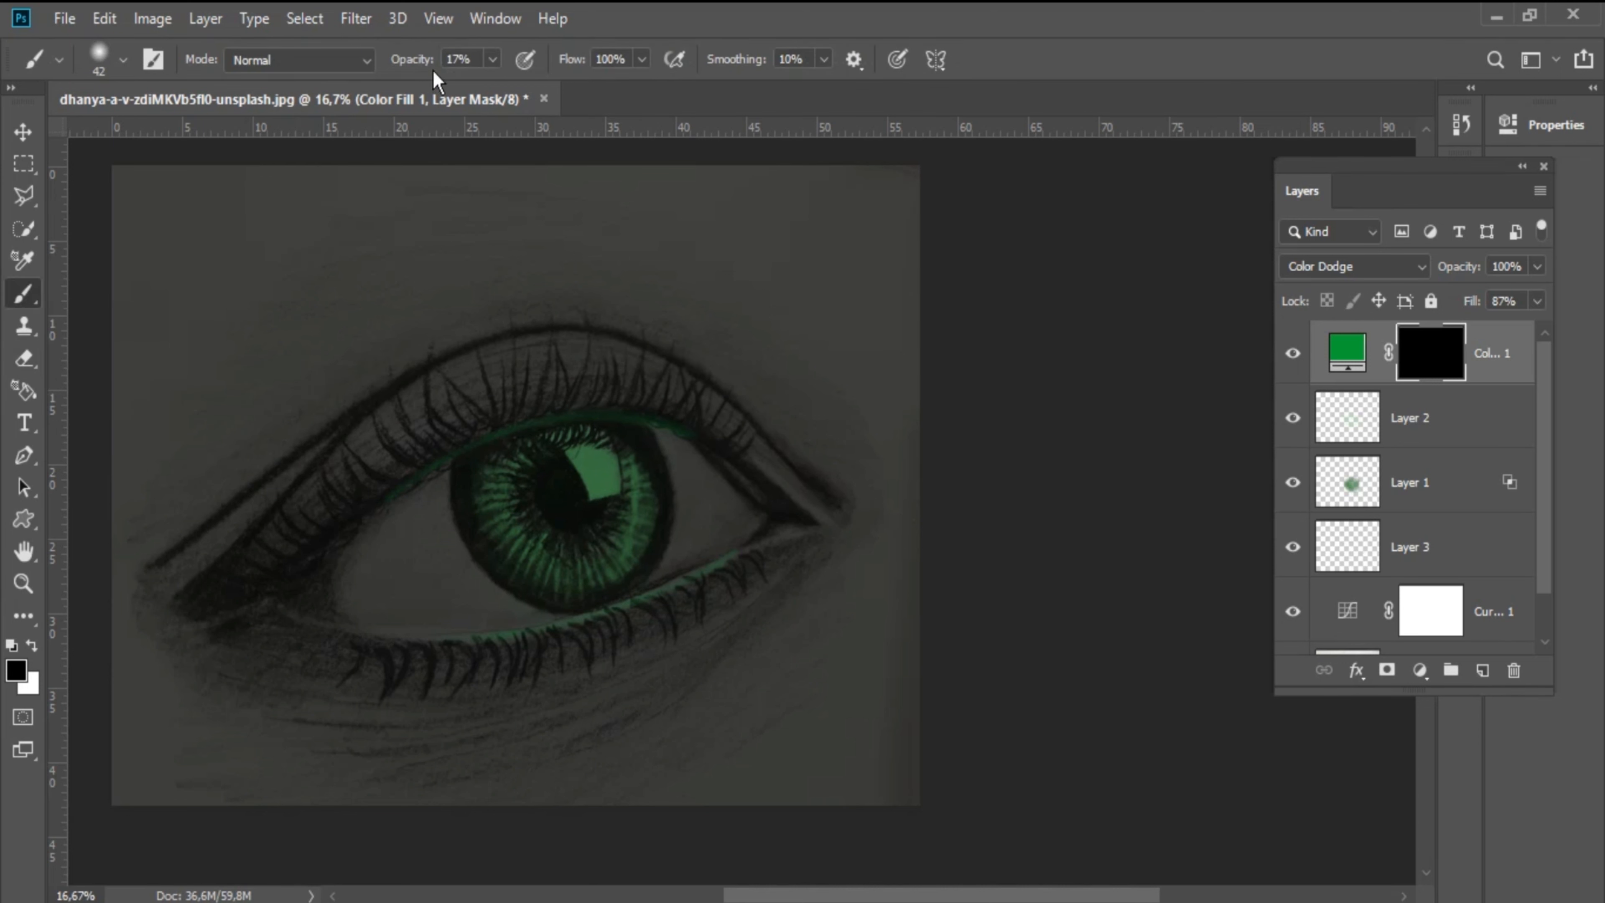
pyautogui.moveTo(427, 70); pyautogui.dragTo(430, 70)
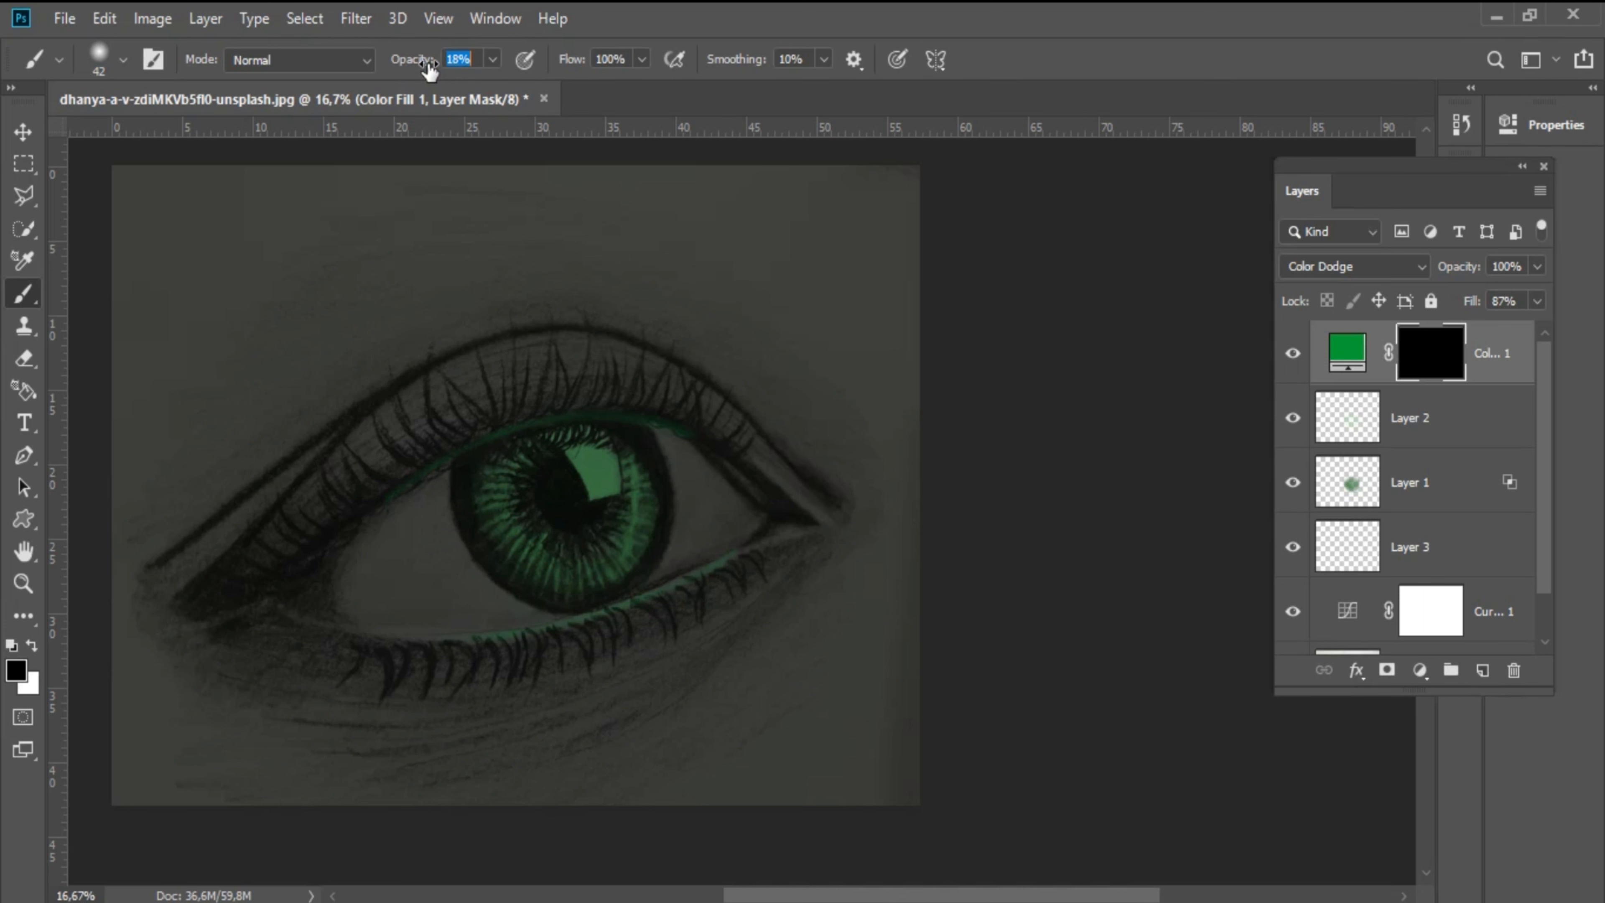
pyautogui.keyDown('ctrl'); pyautogui.click(543, 443); pyautogui.keyUp('ctrl')
pyautogui.keyDown('alt'); pyautogui.rightClick(490, 447); pyautogui.keyUp('alt')
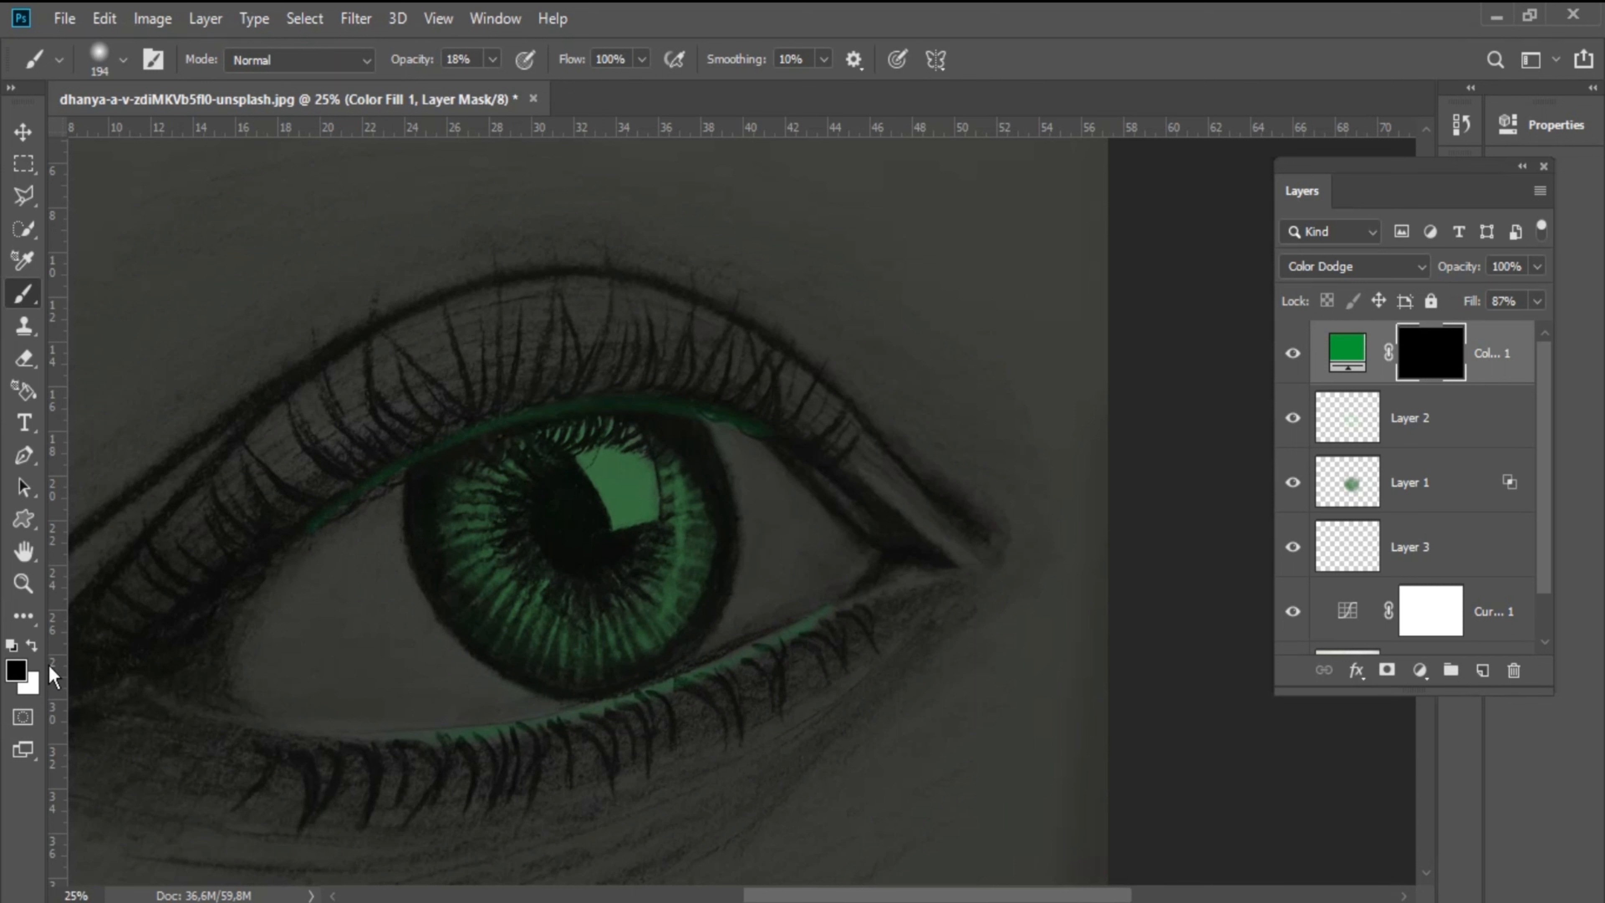
pyautogui.click(35, 646)
pyautogui.keyDown('alt'); pyautogui.rightClick(663, 430); pyautogui.keyUp('alt')
pyautogui.moveTo(288, 545); pyautogui.dragTo(326, 498)
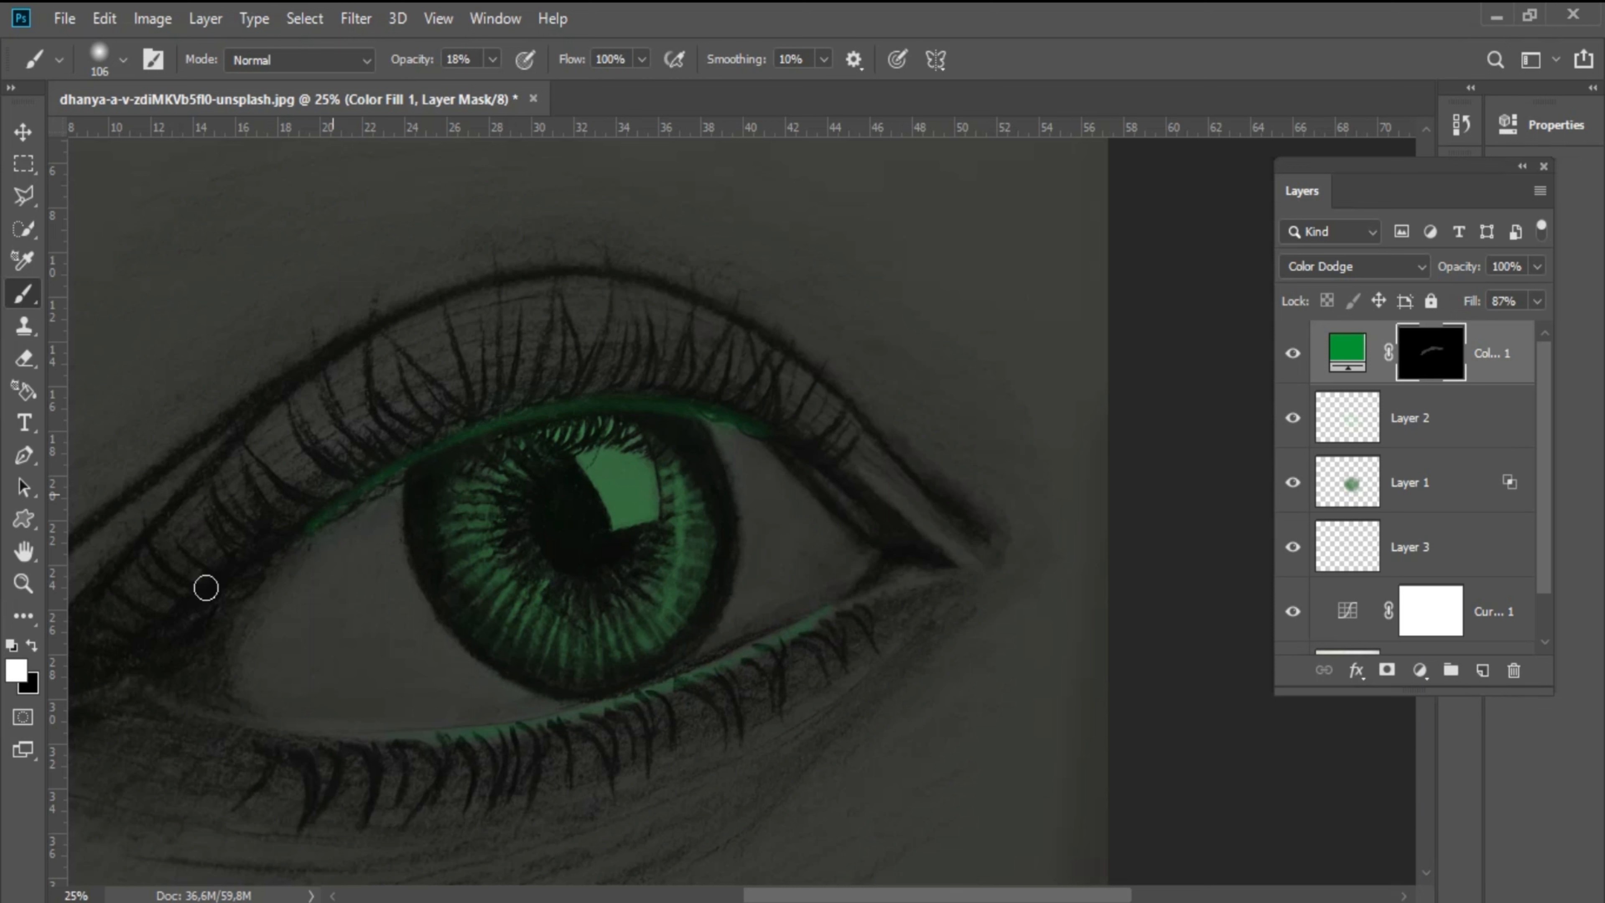
pyautogui.click(408, 729)
pyautogui.moveTo(822, 628); pyautogui.dragTo(835, 626)
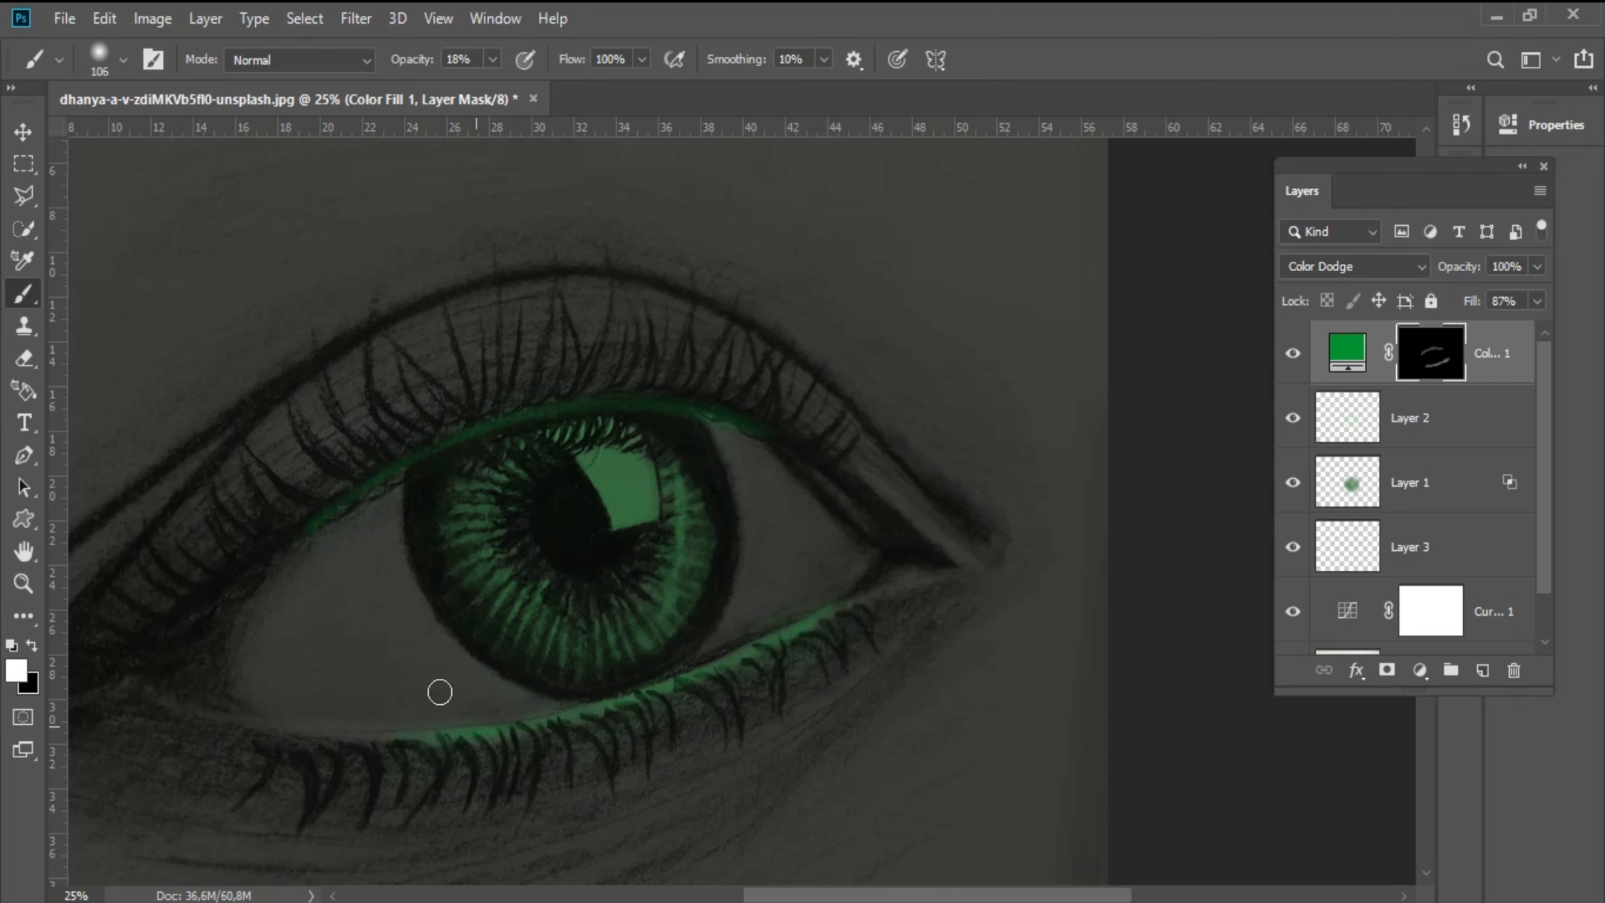
# - Paint white on the fill layer's mask over the iris and along the upper lid to brighten their green glow
pyautogui.moveTo(485, 592); pyautogui.dragTo(504, 588)
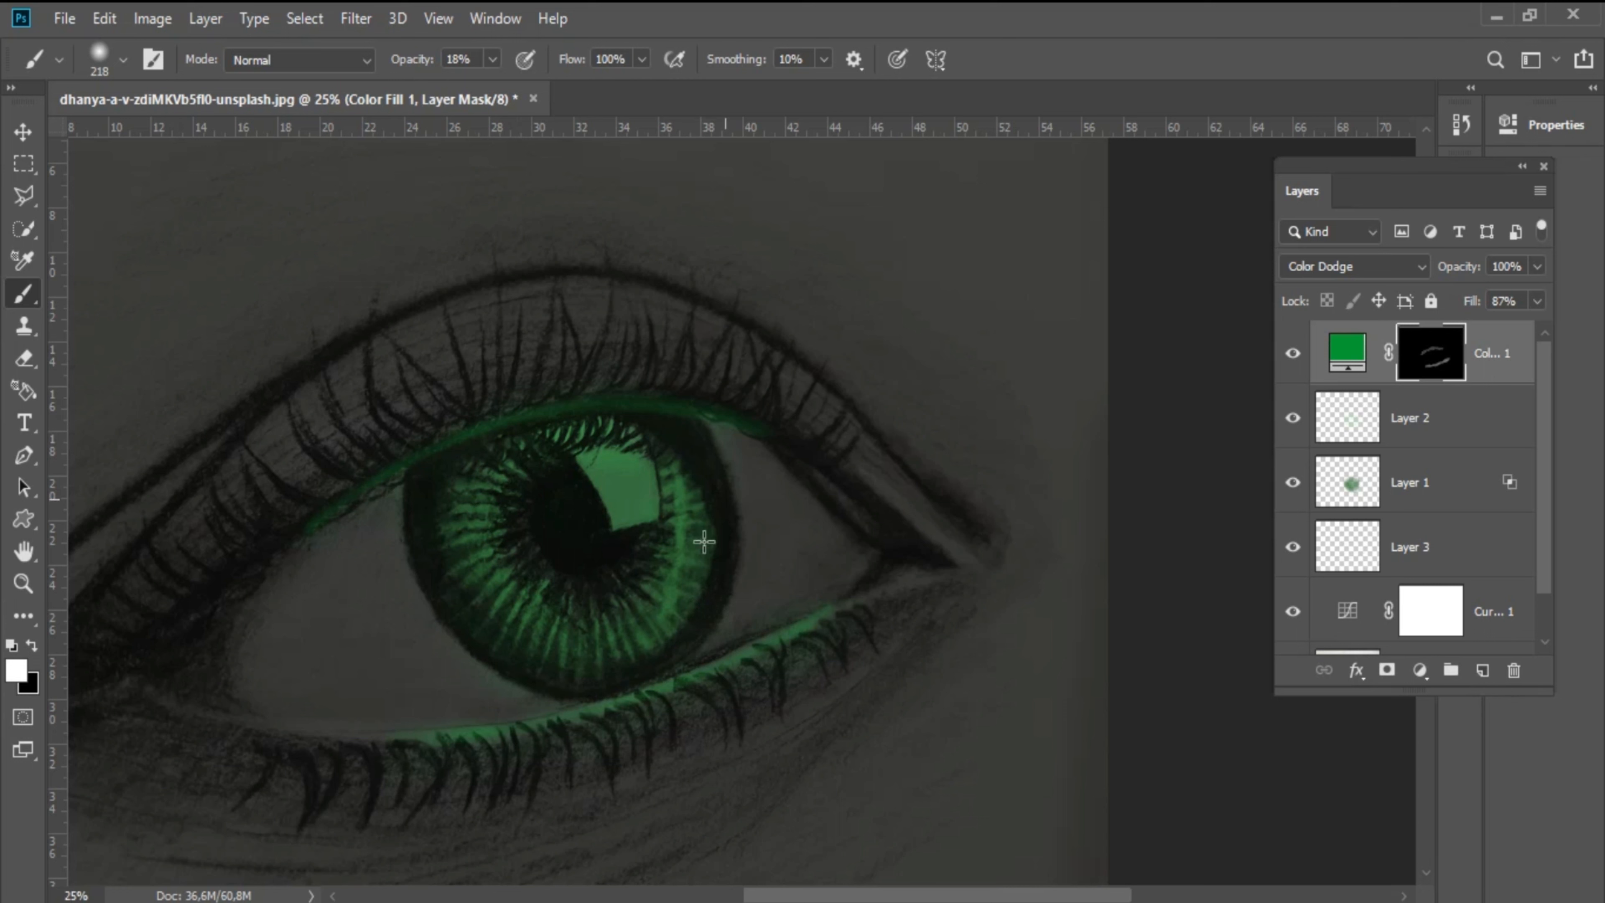
pyautogui.moveTo(686, 434); pyautogui.dragTo(652, 400)
pyautogui.moveTo(532, 418)
pyautogui.mouseDown()
pyautogui.moveTo(554, 418)
pyautogui.moveTo(427, 454)
pyautogui.moveTo(521, 418)
pyautogui.moveTo(443, 438)
pyautogui.mouseUp()
pyautogui.moveTo(505, 426)
pyautogui.mouseDown()
pyautogui.moveTo(492, 412)
pyautogui.moveTo(397, 472)
pyautogui.moveTo(488, 405)
pyautogui.moveTo(293, 513)
pyautogui.moveTo(531, 410)
pyautogui.moveTo(673, 406)
pyautogui.moveTo(772, 428)
pyautogui.moveTo(739, 423)
pyautogui.mouseUp()
# - Split the green fill layer's Blend If shadow threshold for the underlying layer to 0 / 76 and compare the result with the layer hidden
pyautogui.keyDown('alt'); pyautogui.click(647, 501); pyautogui.keyUp('alt')
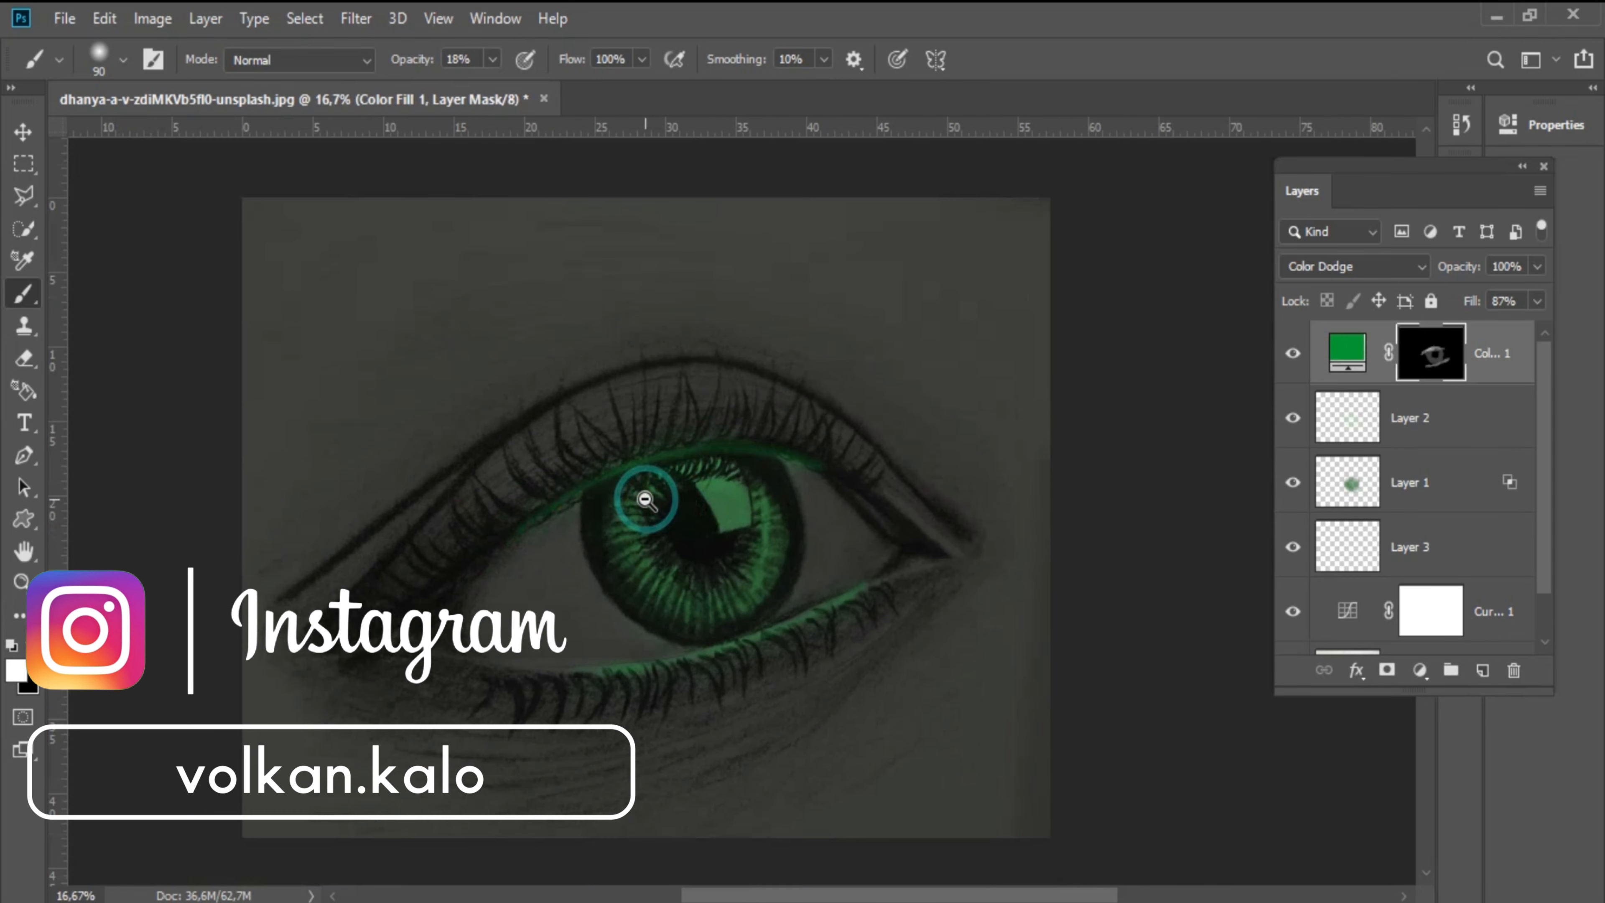
pyautogui.moveTo(671, 694); pyautogui.dragTo(667, 660)
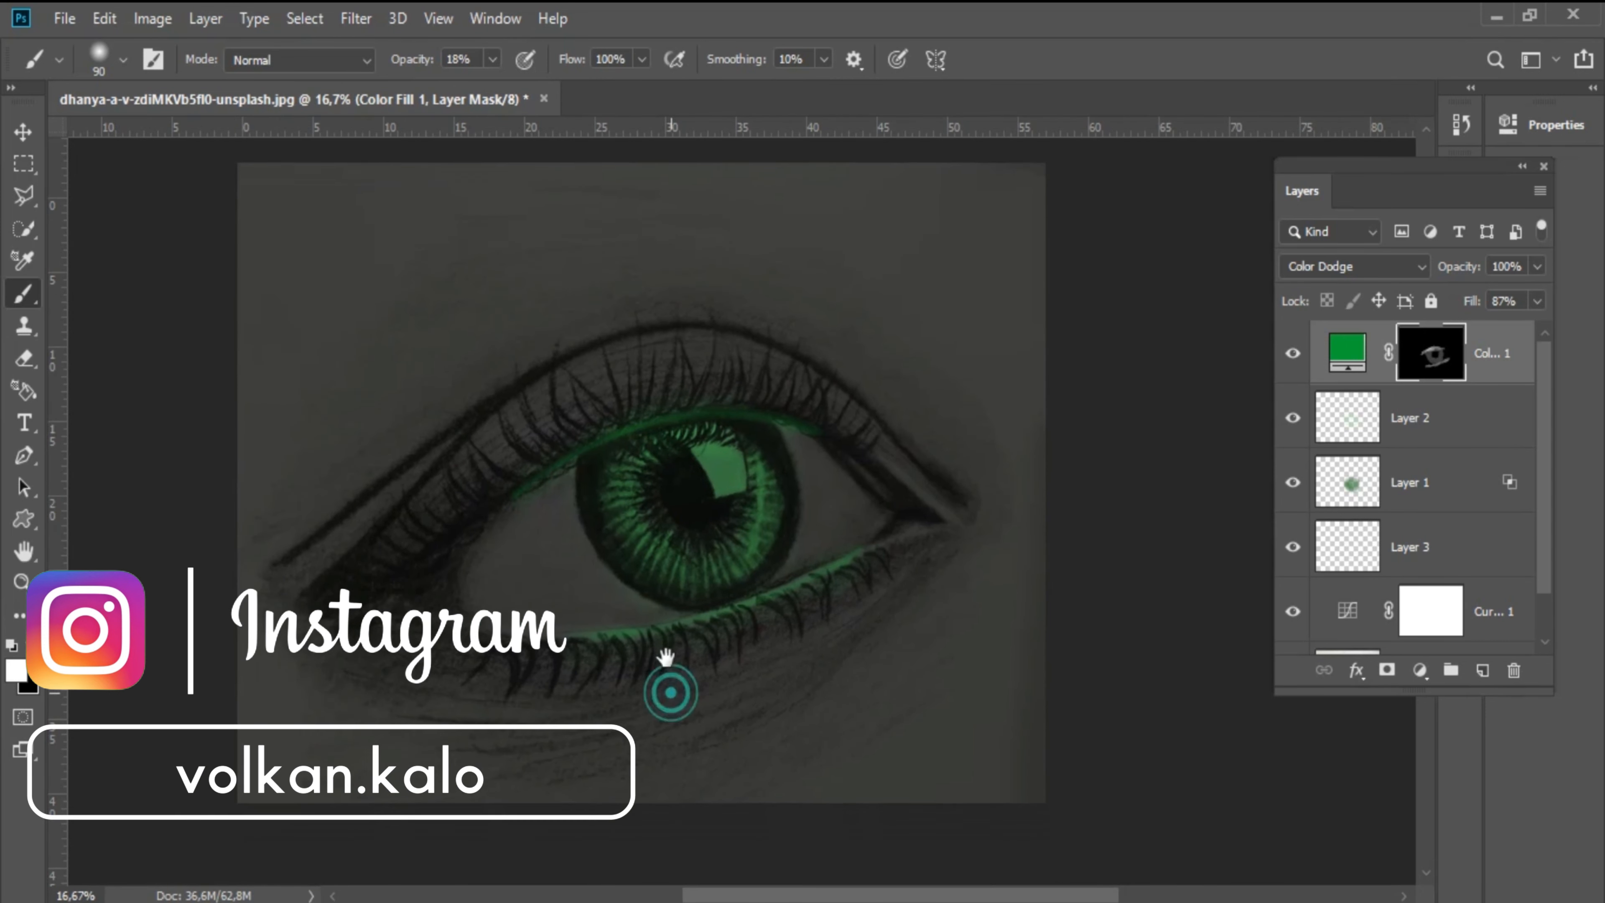
pyautogui.doubleClick(1516, 373)
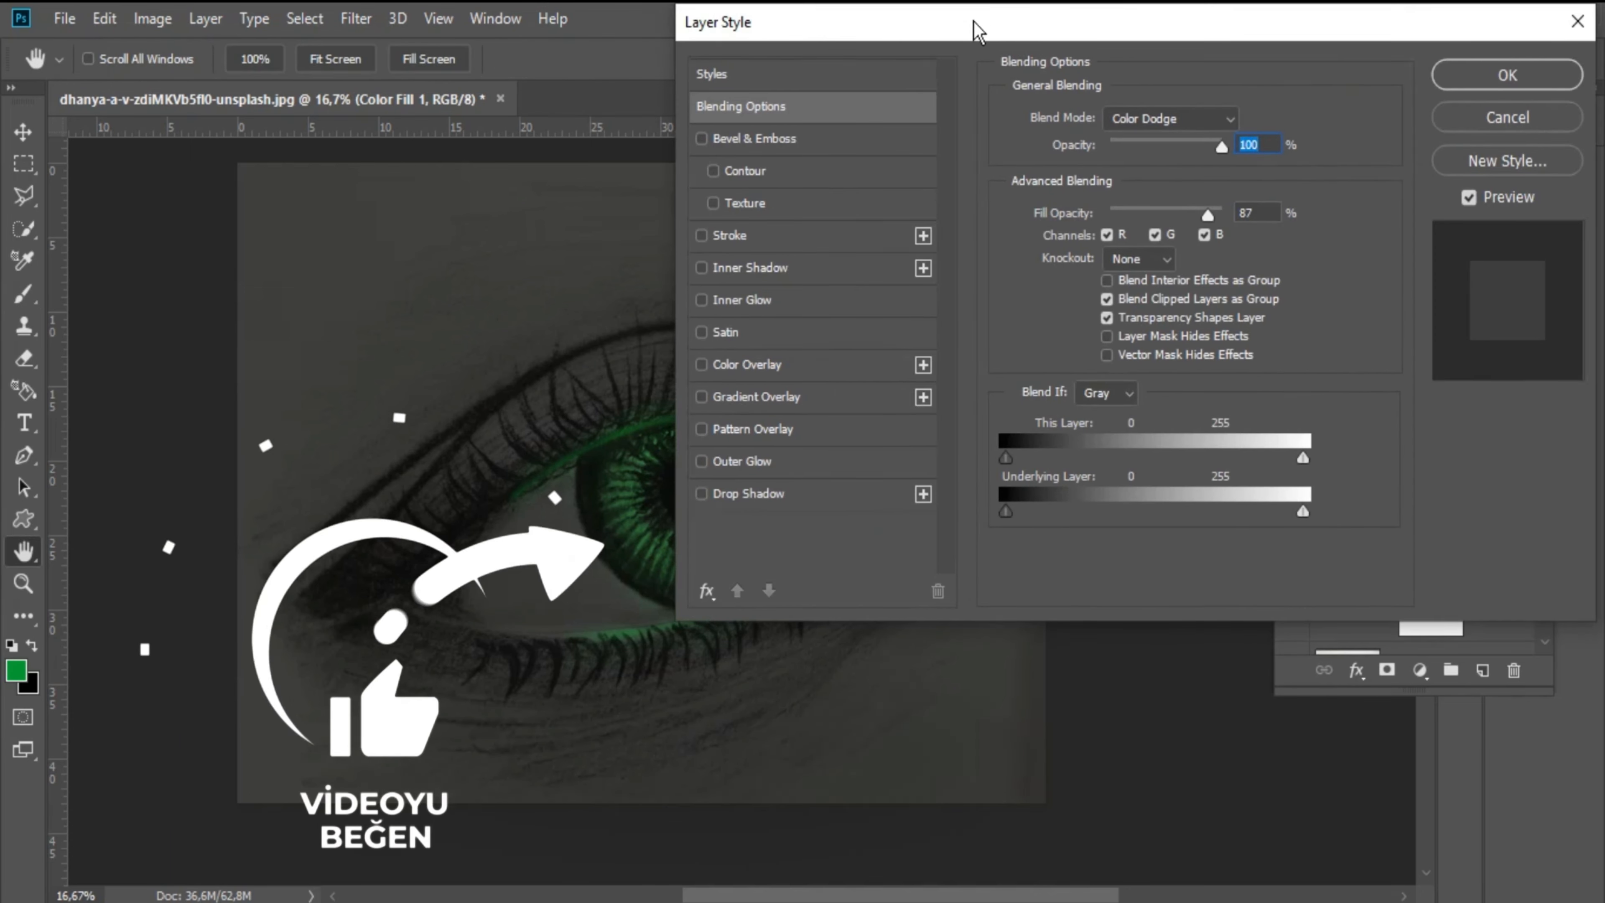
pyautogui.moveTo(977, 25); pyautogui.dragTo(1210, 27)
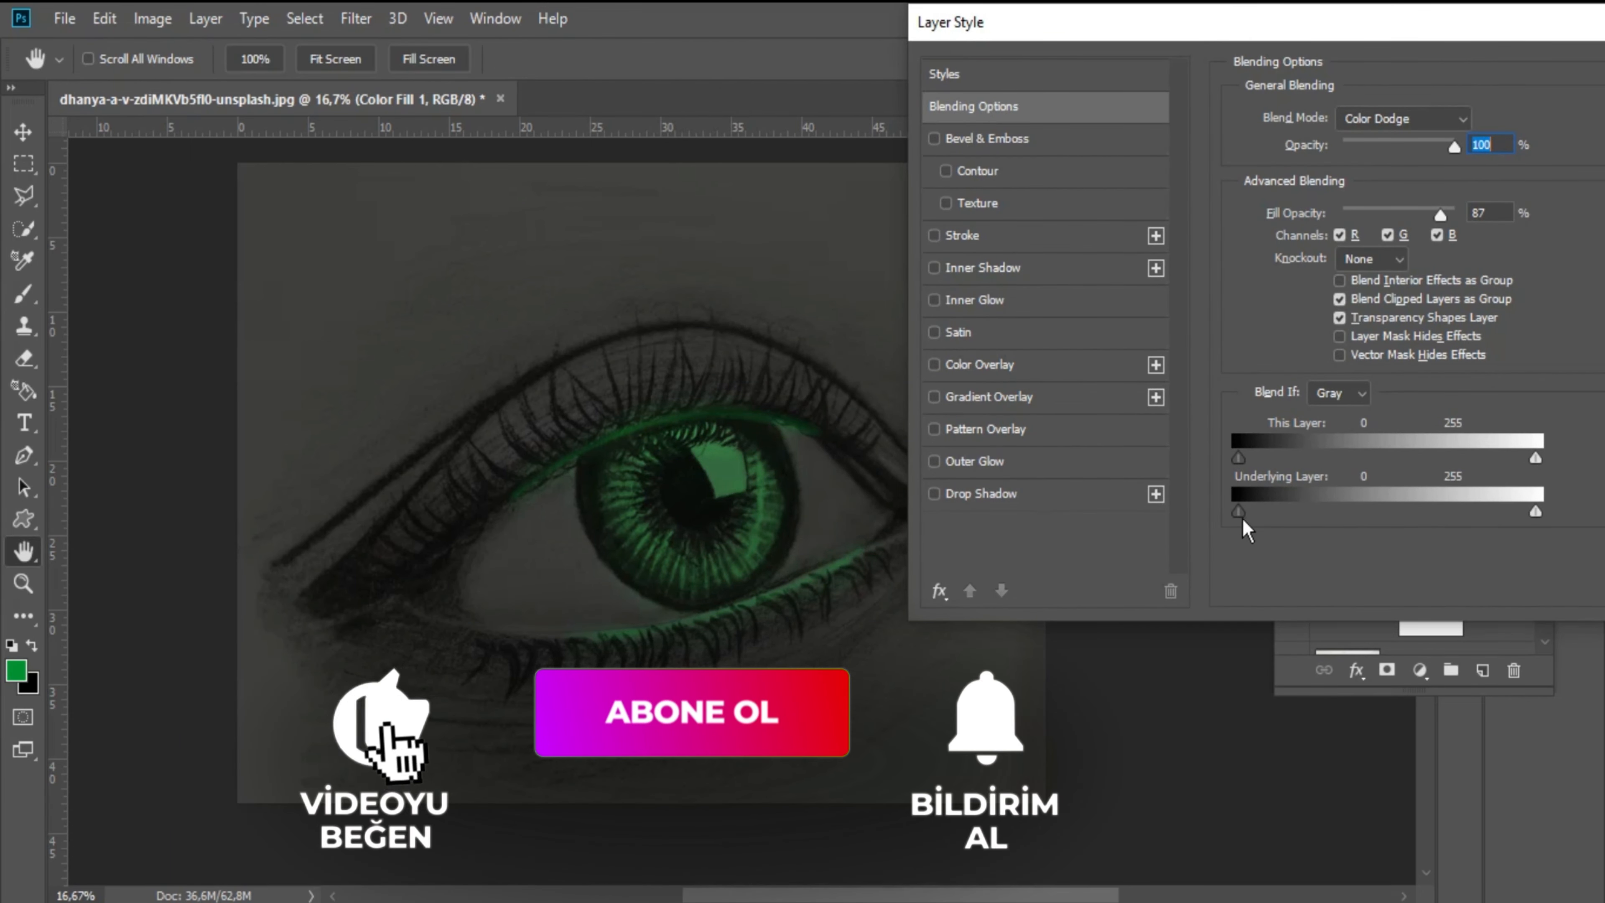
pyautogui.keyDown('alt'); pyautogui.moveTo(1242, 520); pyautogui.dragTo(1327, 512); pyautogui.keyUp('alt')
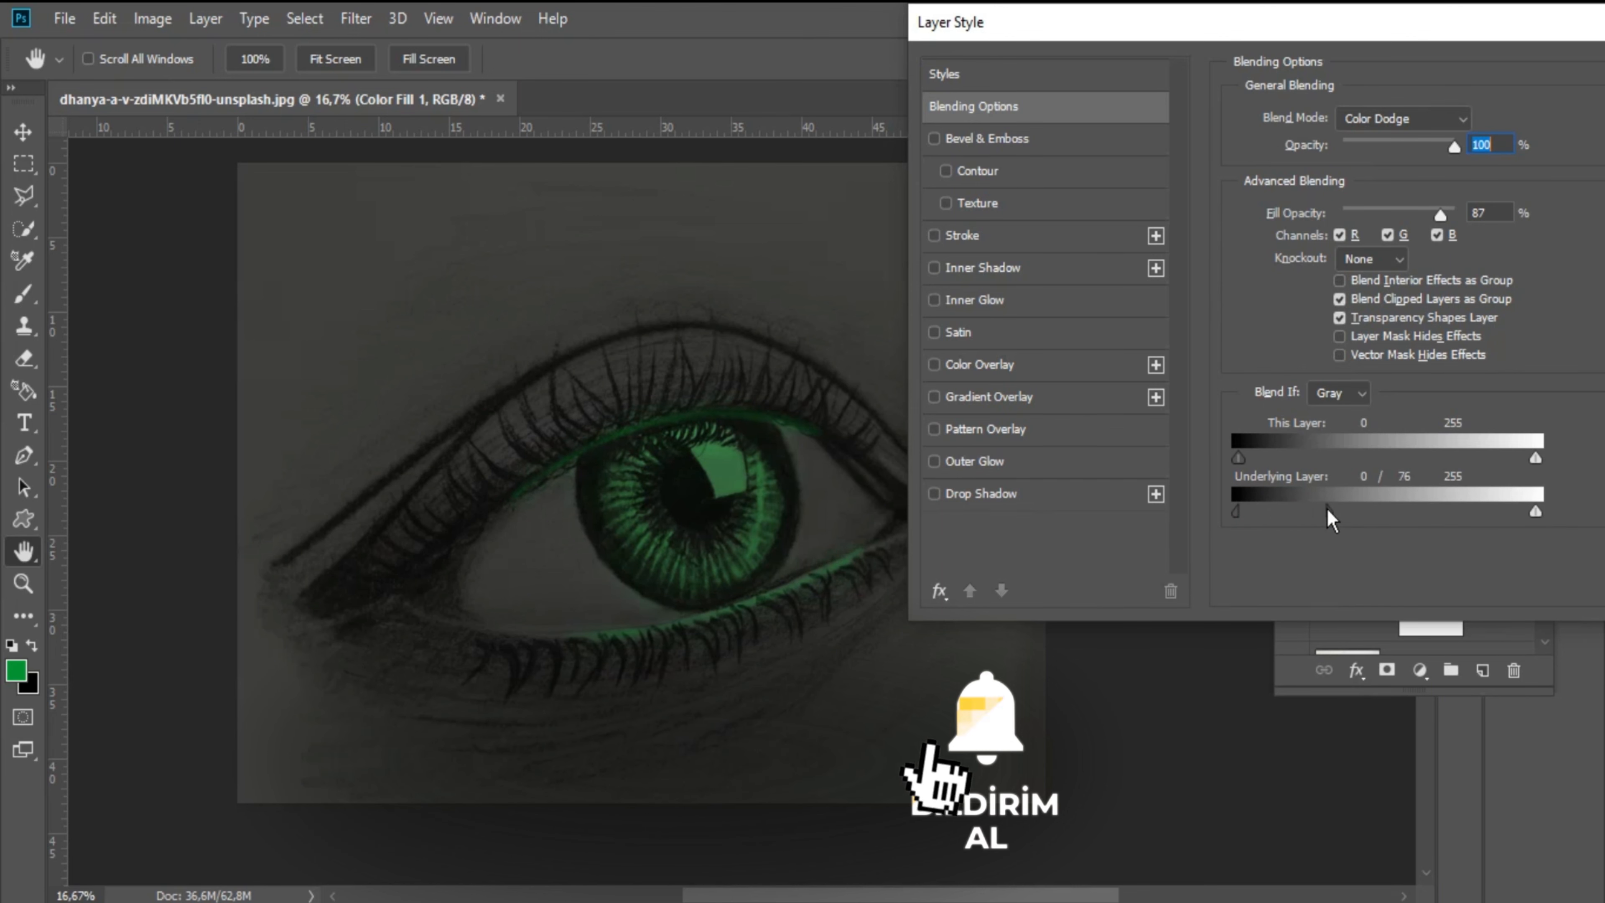
pyautogui.press('Return')
pyautogui.press('b')
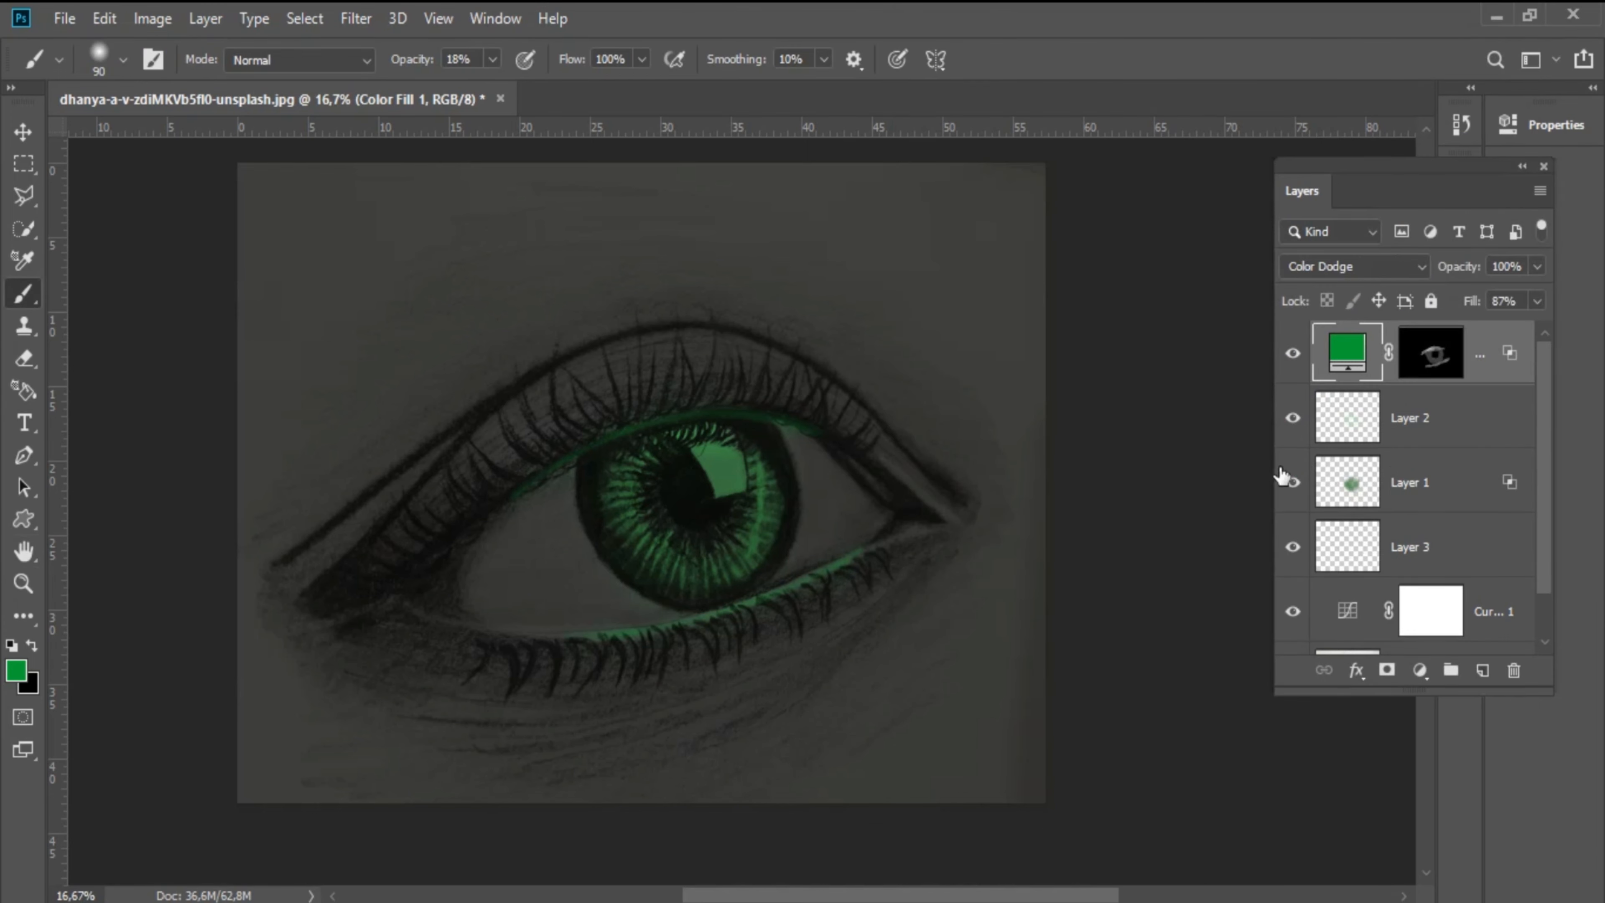
pyautogui.click(1295, 355)
pyautogui.click(1296, 356)
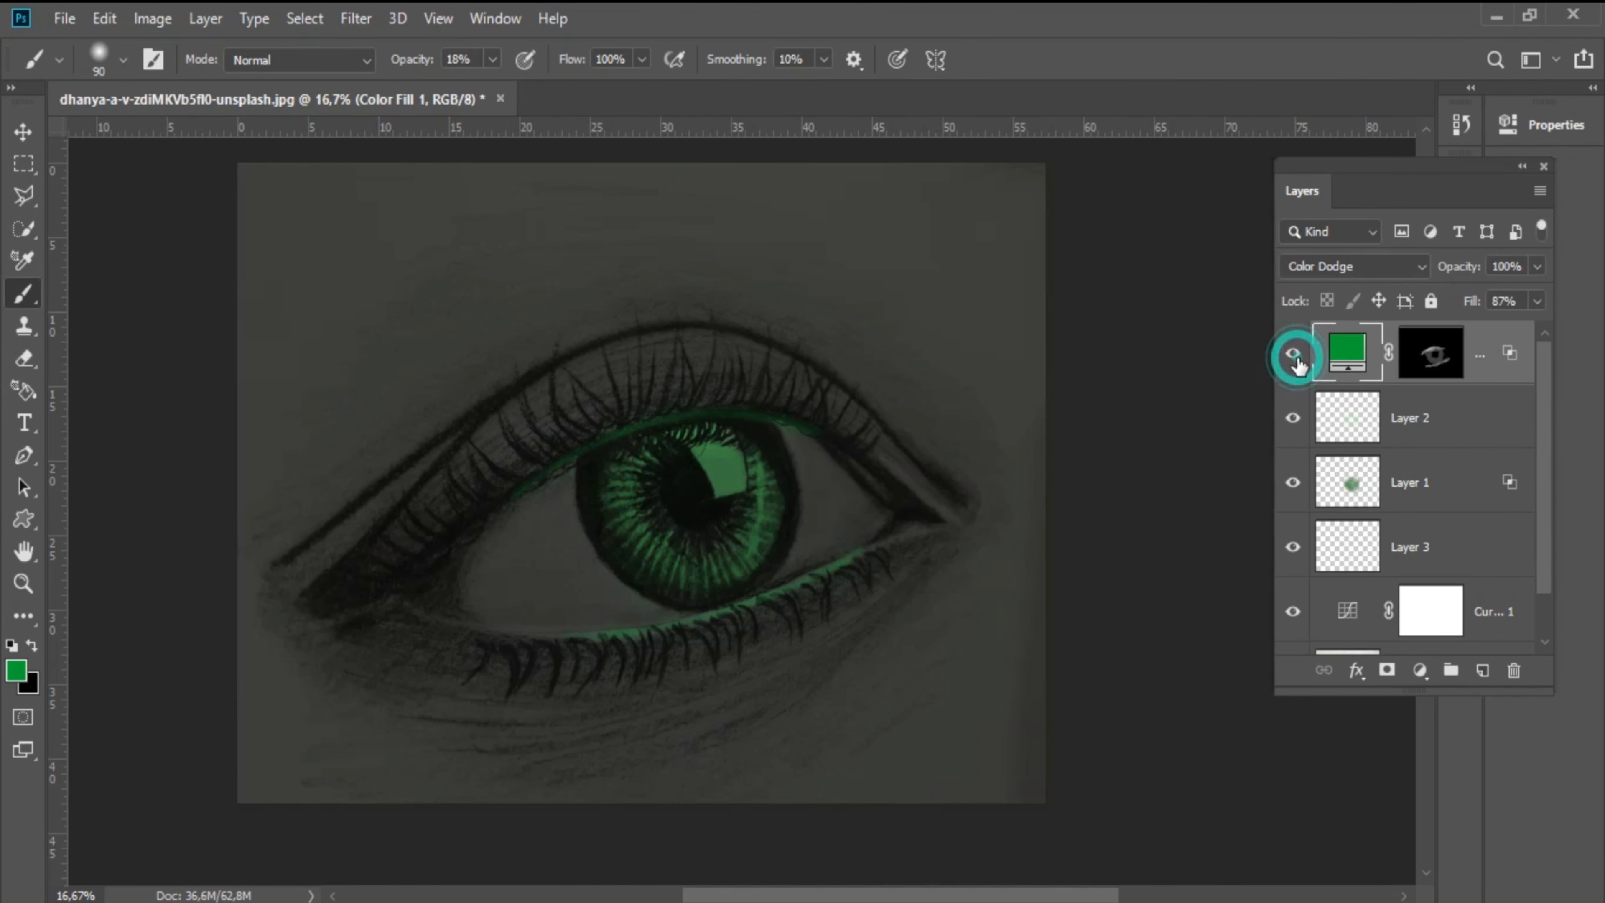
# - Add a Brightness/Contrast adjustment layer above the green fill with Brightness -27 and Contrast 17, and compare the drawing without it
pyautogui.click(1420, 670)
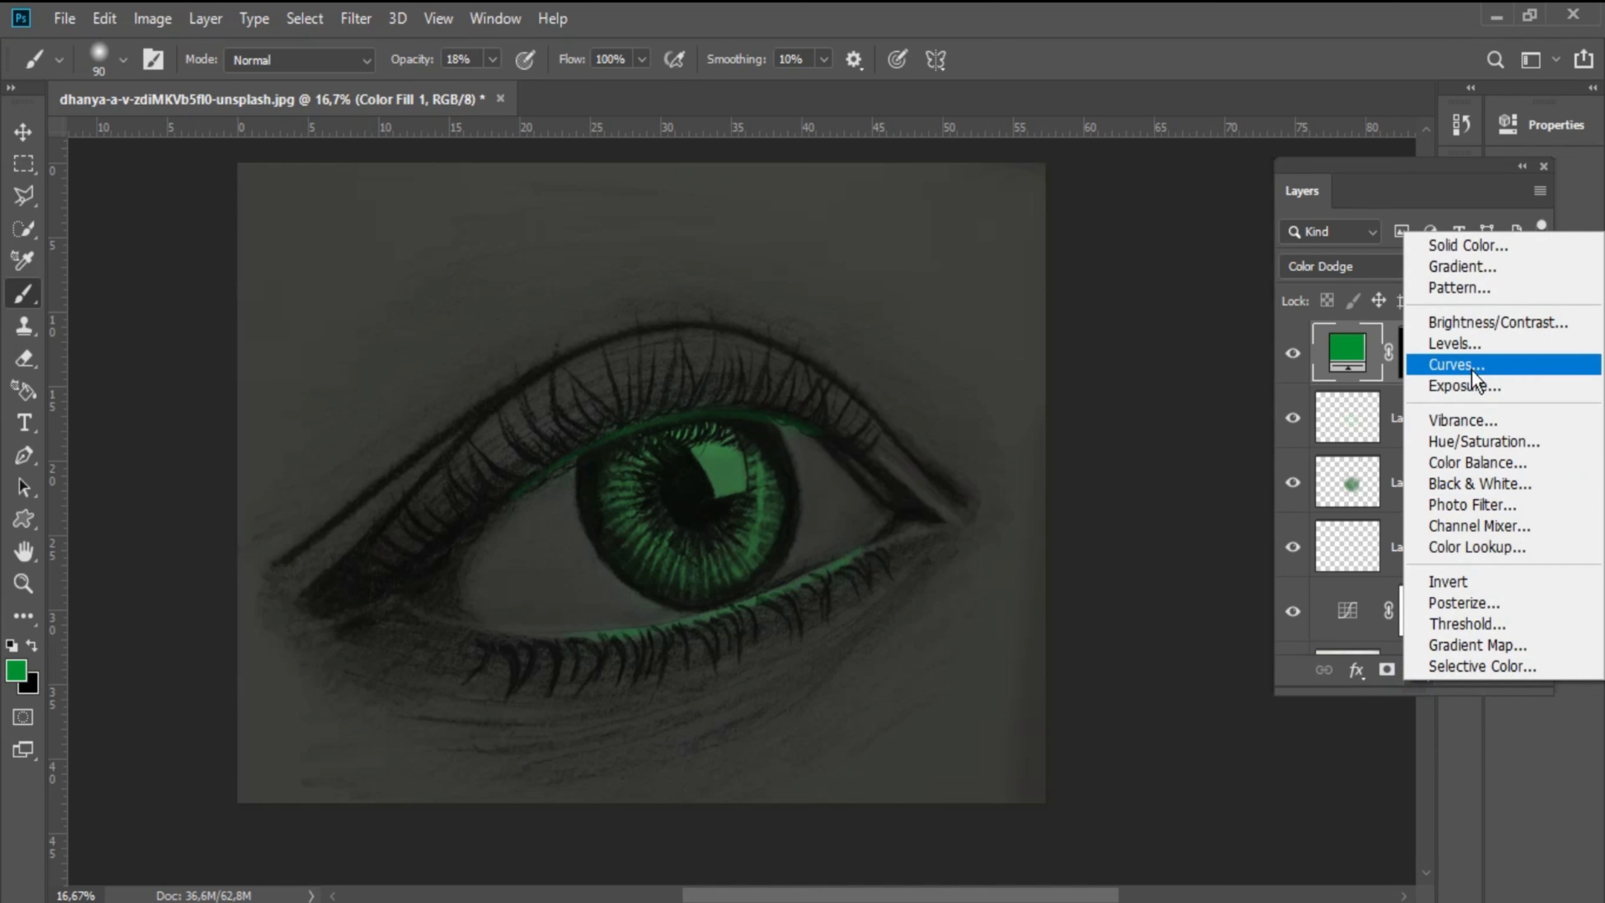
pyautogui.click(1495, 322)
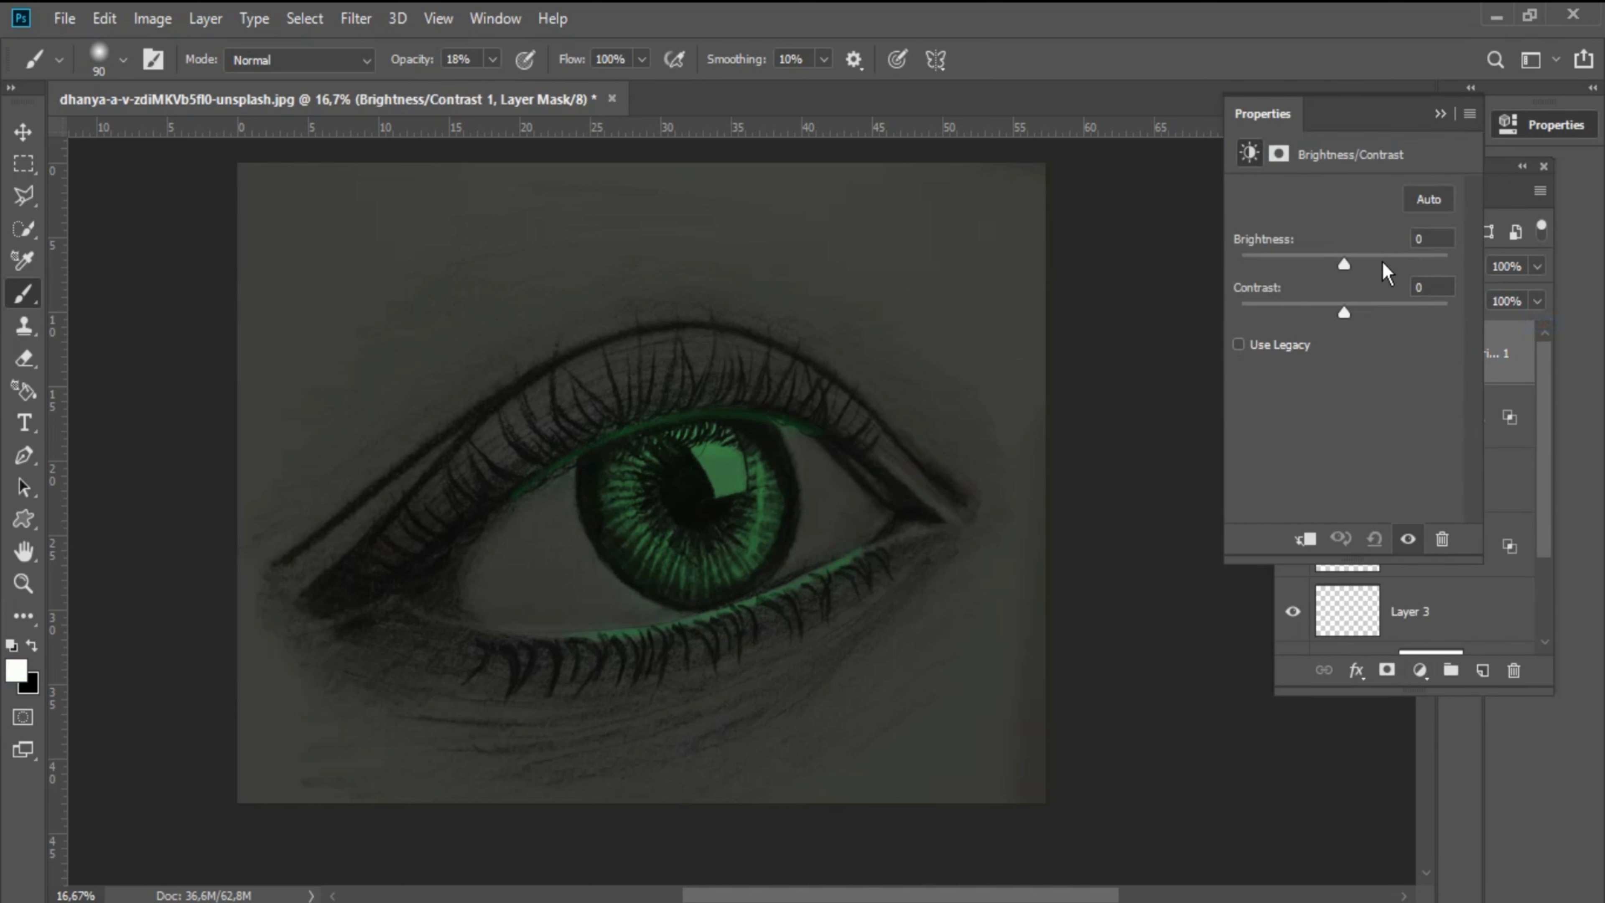
pyautogui.moveTo(1384, 261); pyautogui.dragTo(1375, 311)
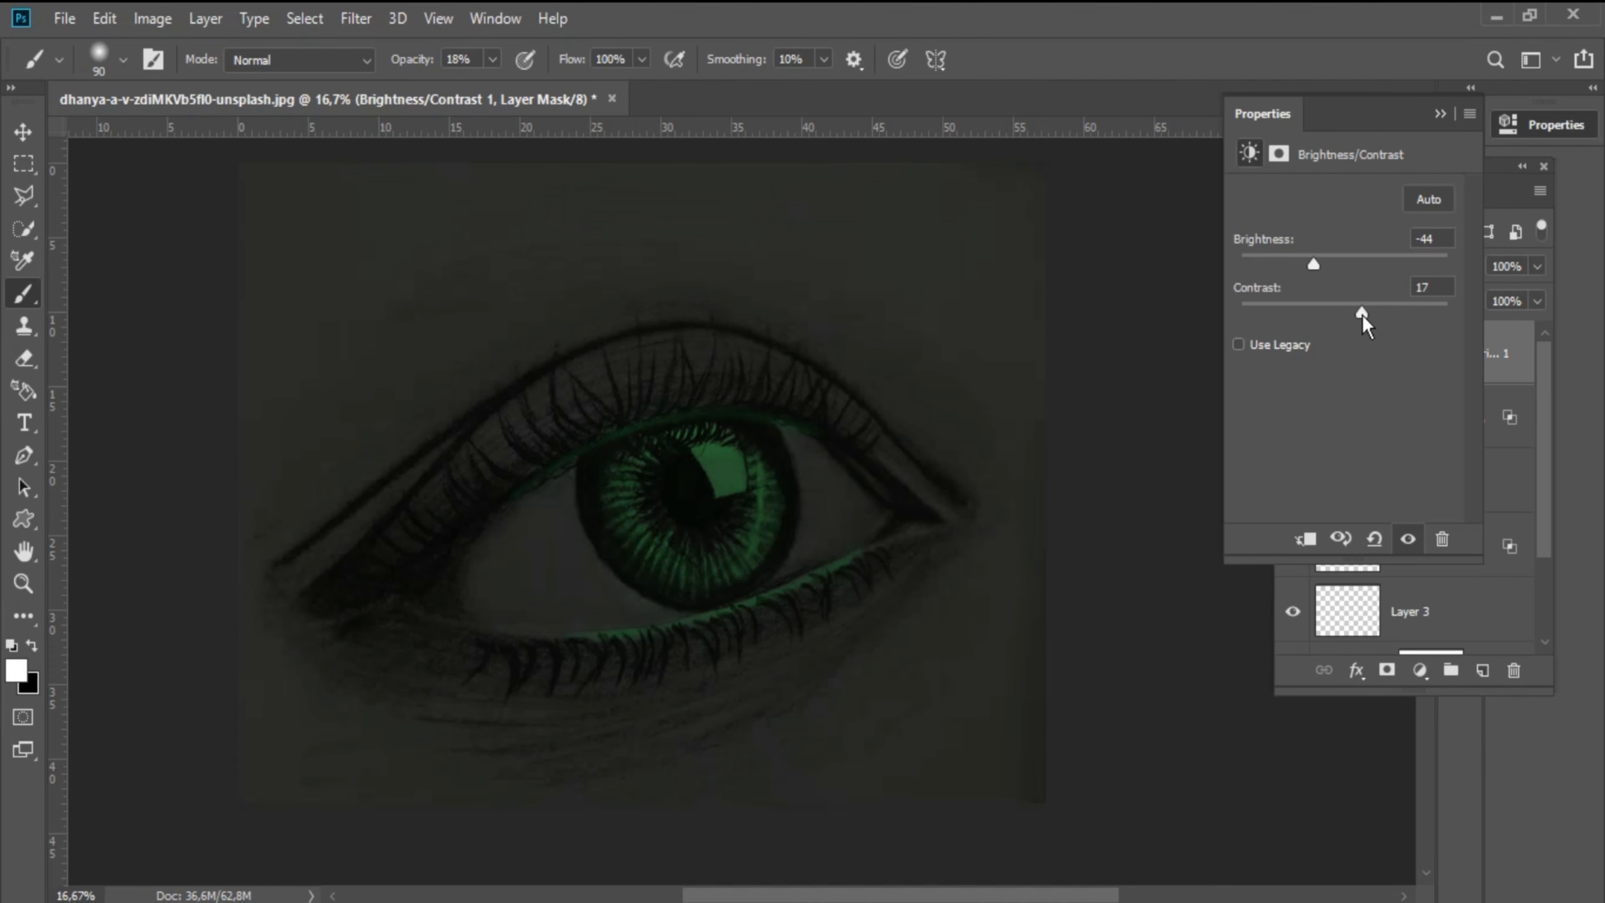
pyautogui.moveTo(1317, 263)
pyautogui.mouseDown()
pyautogui.moveTo(1301, 264)
pyautogui.moveTo(1325, 268)
pyautogui.mouseUp()
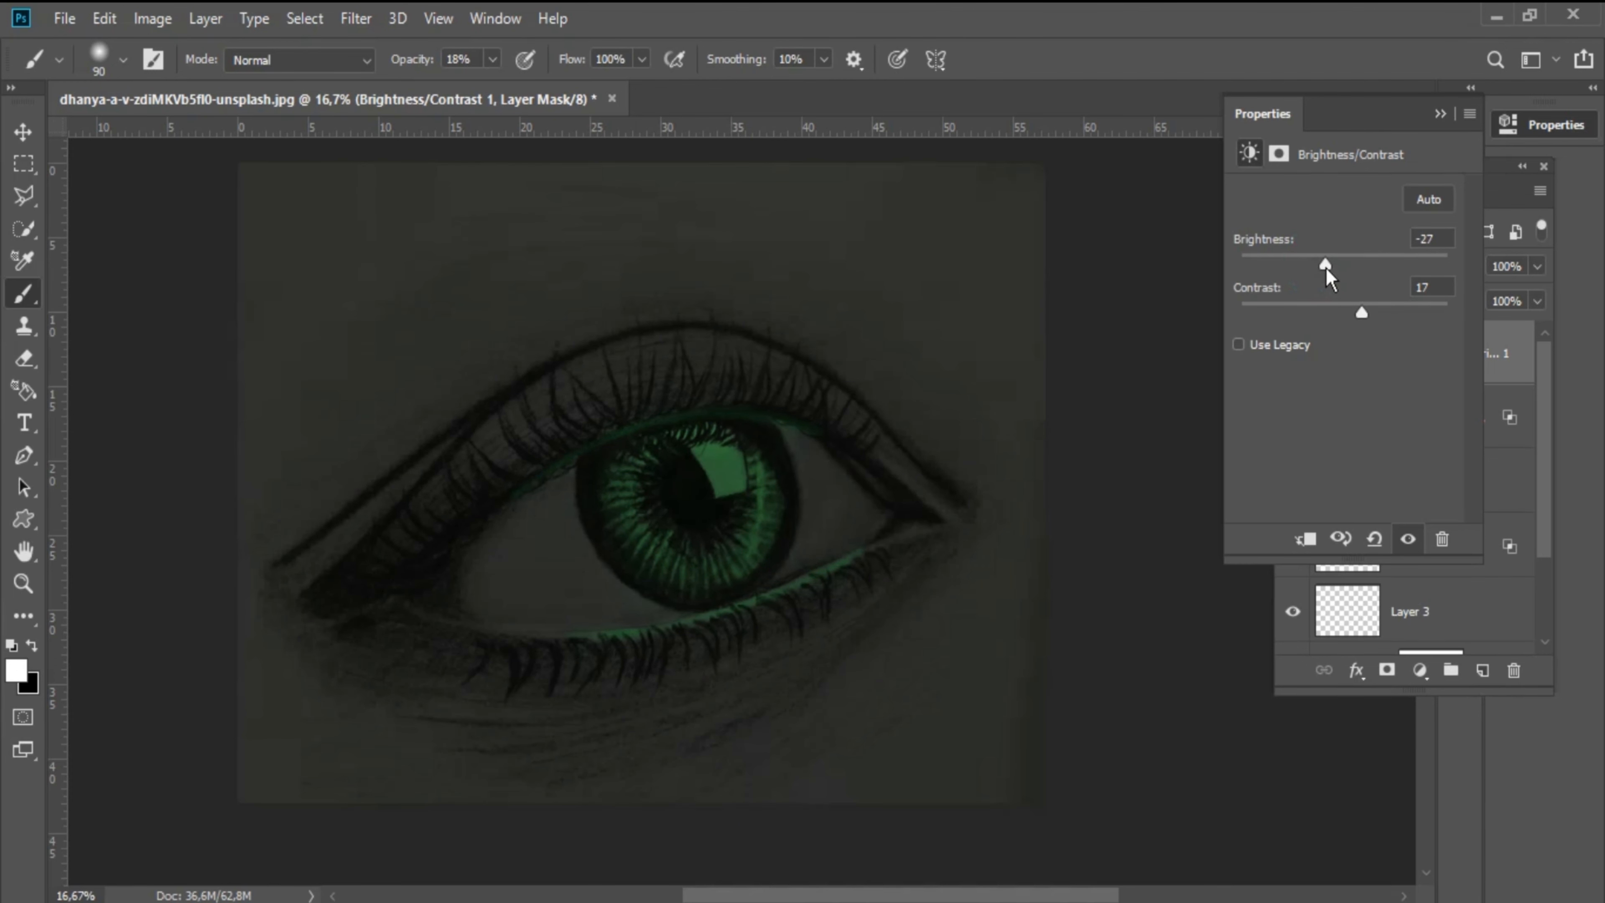
pyautogui.click(1448, 114)
pyautogui.click(1290, 361)
pyautogui.click(1290, 362)
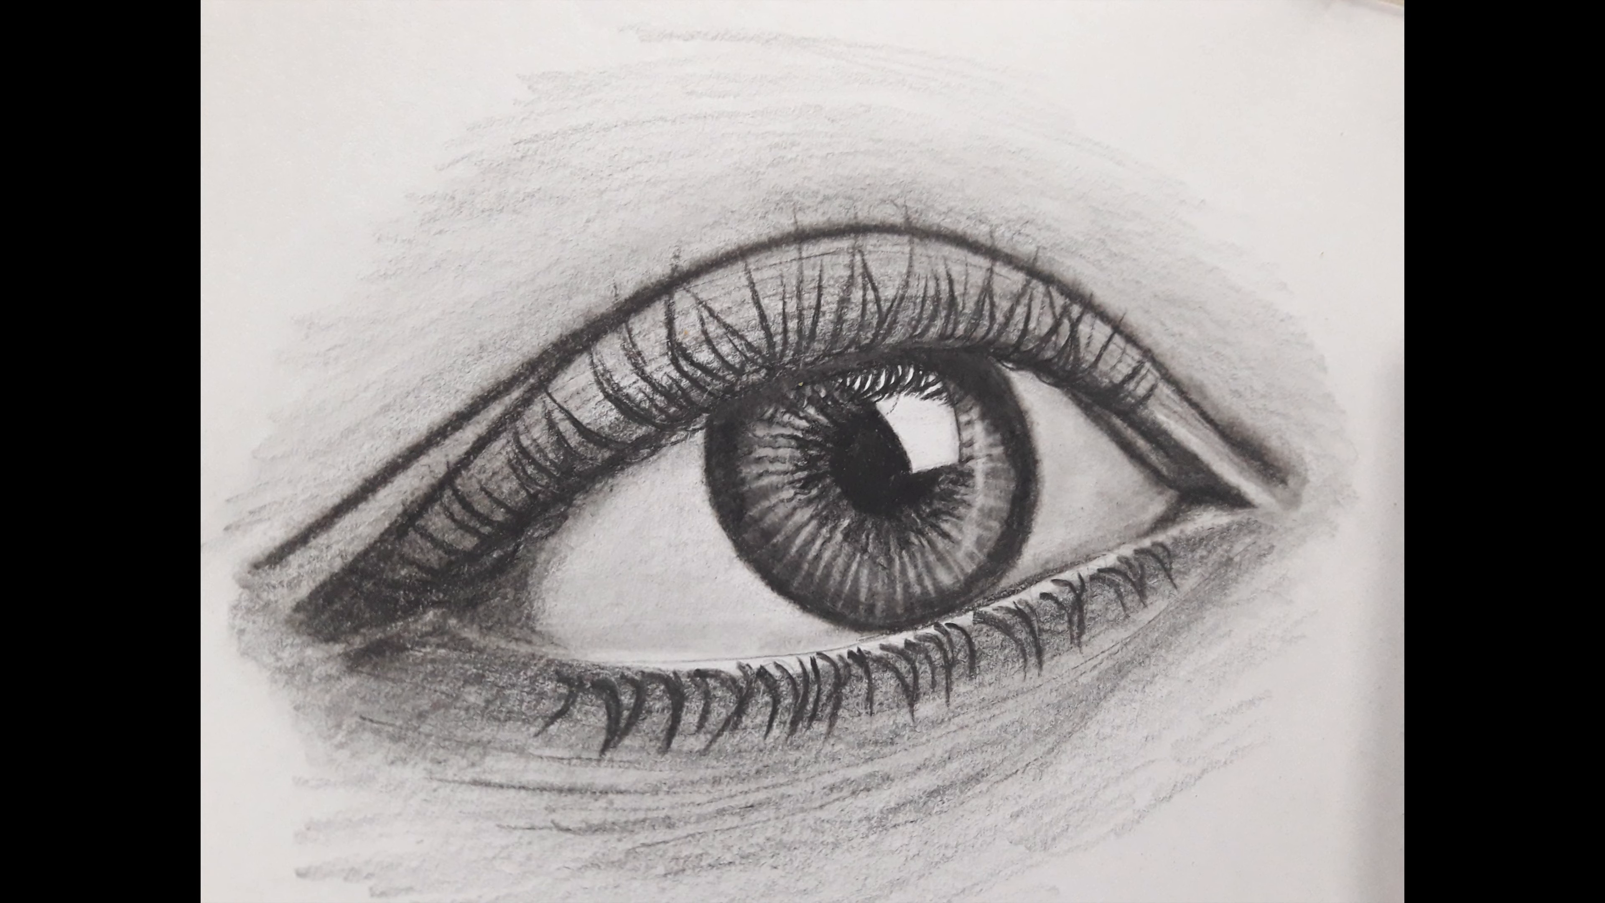